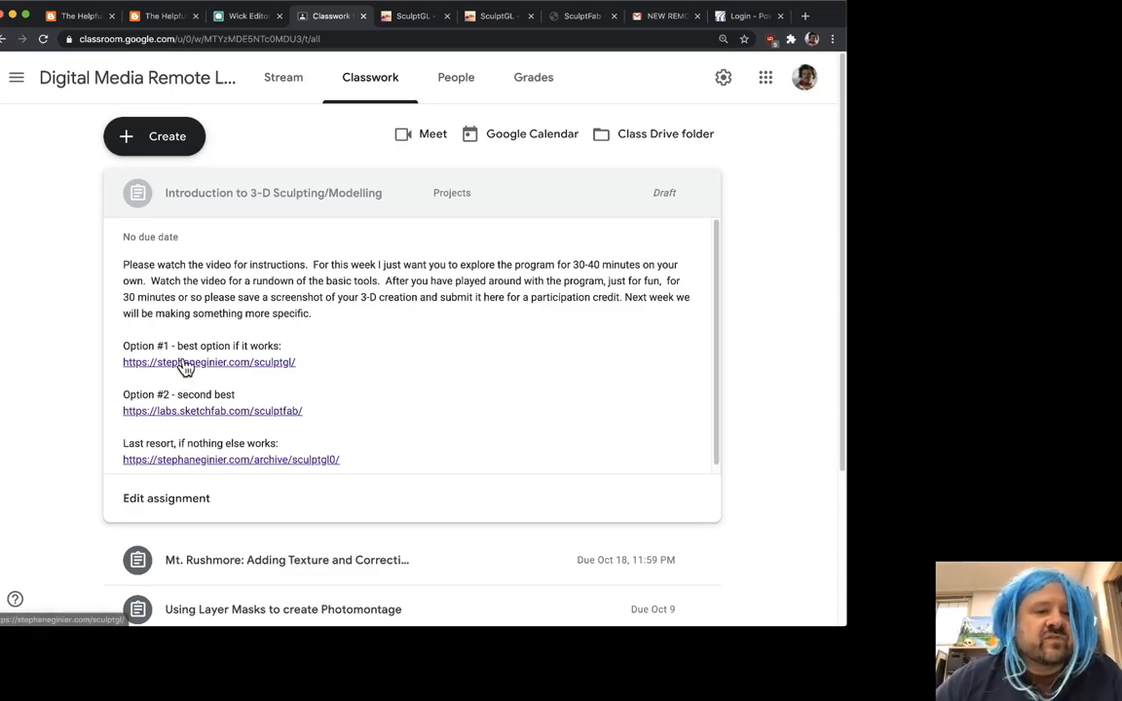
Open SculptGL from the assignment's Option #1 link and enlarge the browser window around the default sphere.
{"action": "left_click", "coordinate": [414, 18]}
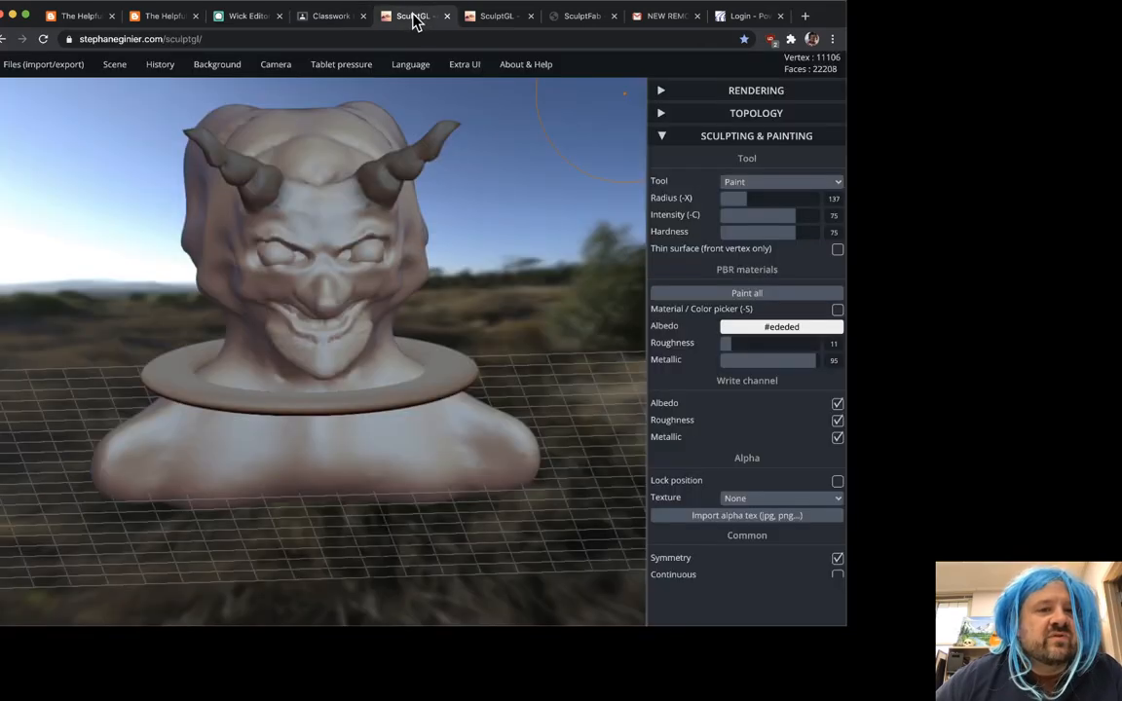
{"action": "left_click", "coordinate": [322, 17]}
{"action": "left_click", "coordinate": [282, 368]}
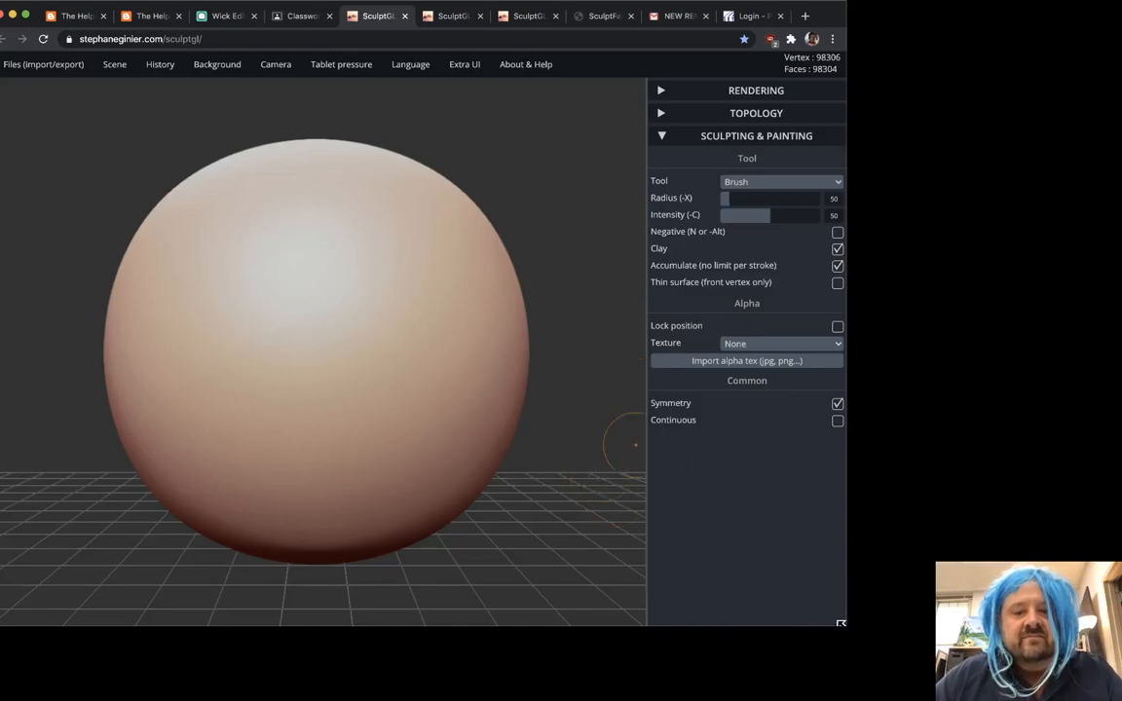
{"action": "left_click_drag", "start_coordinate": [846, 623], "coordinate": [896, 647]}
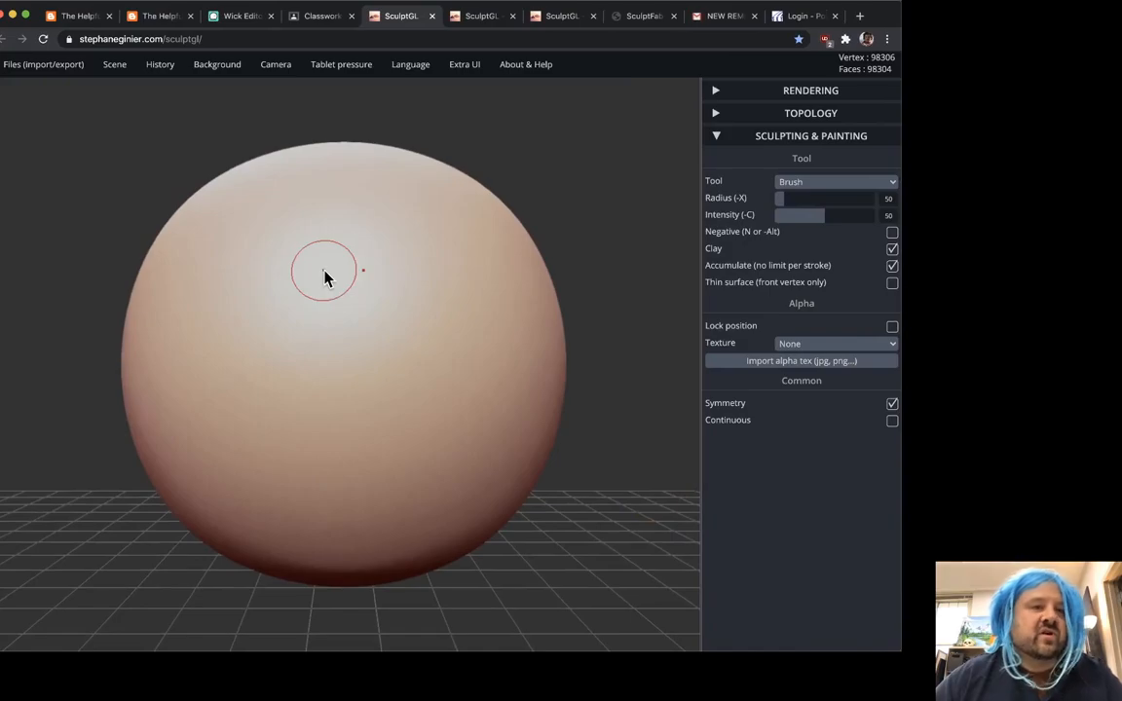
{"action": "left_click_drag", "start_coordinate": [3, 4], "coordinate": [0, 5]}
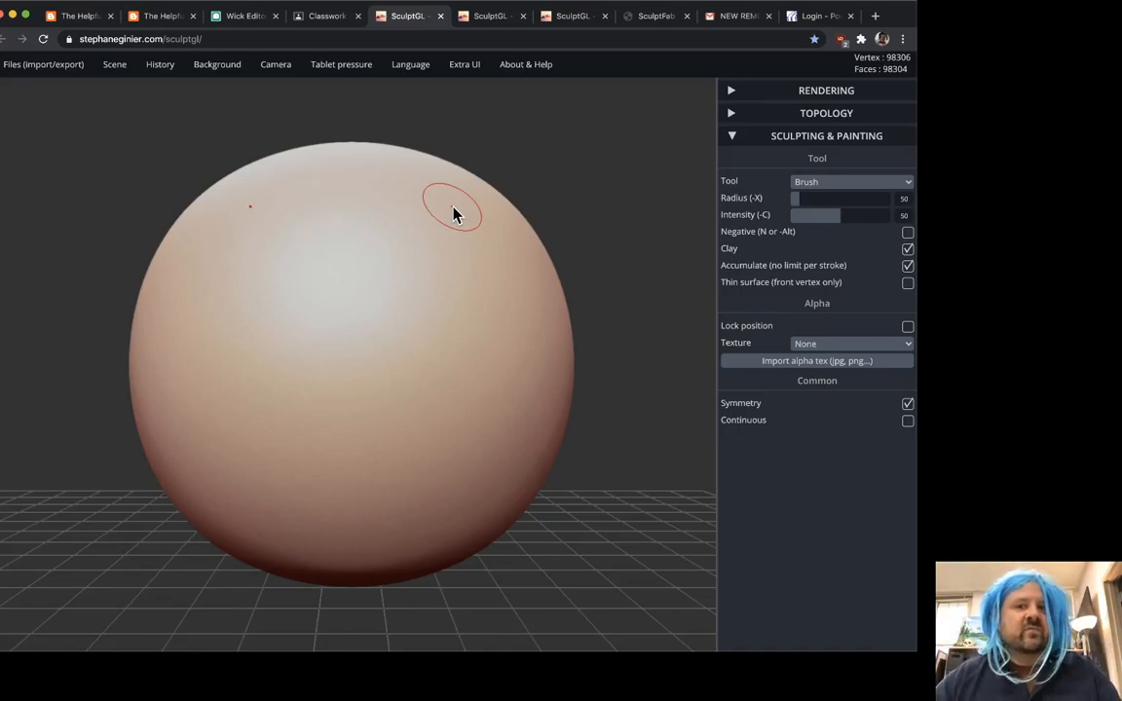
Review the assignment's alternative sculpting links in Google Classroom and return to the SculptGL sphere.
{"action": "mouse_move", "coordinate": [40, 72]}
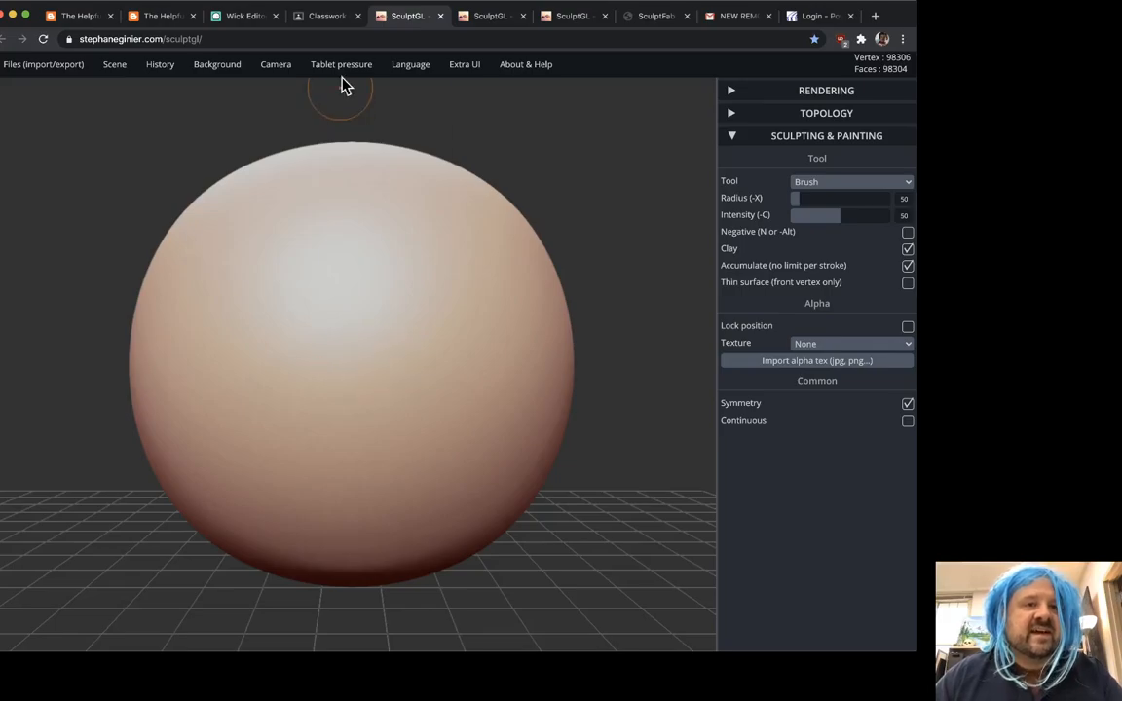
{"action": "left_click", "coordinate": [322, 17]}
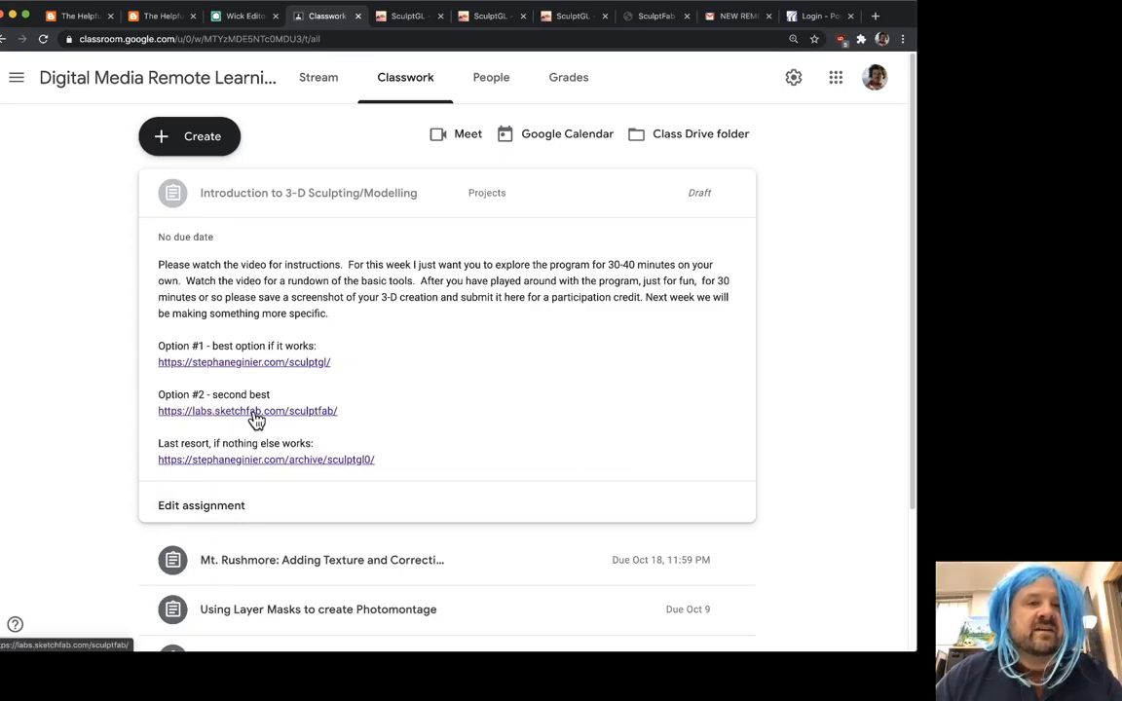
{"action": "left_click", "coordinate": [401, 17]}
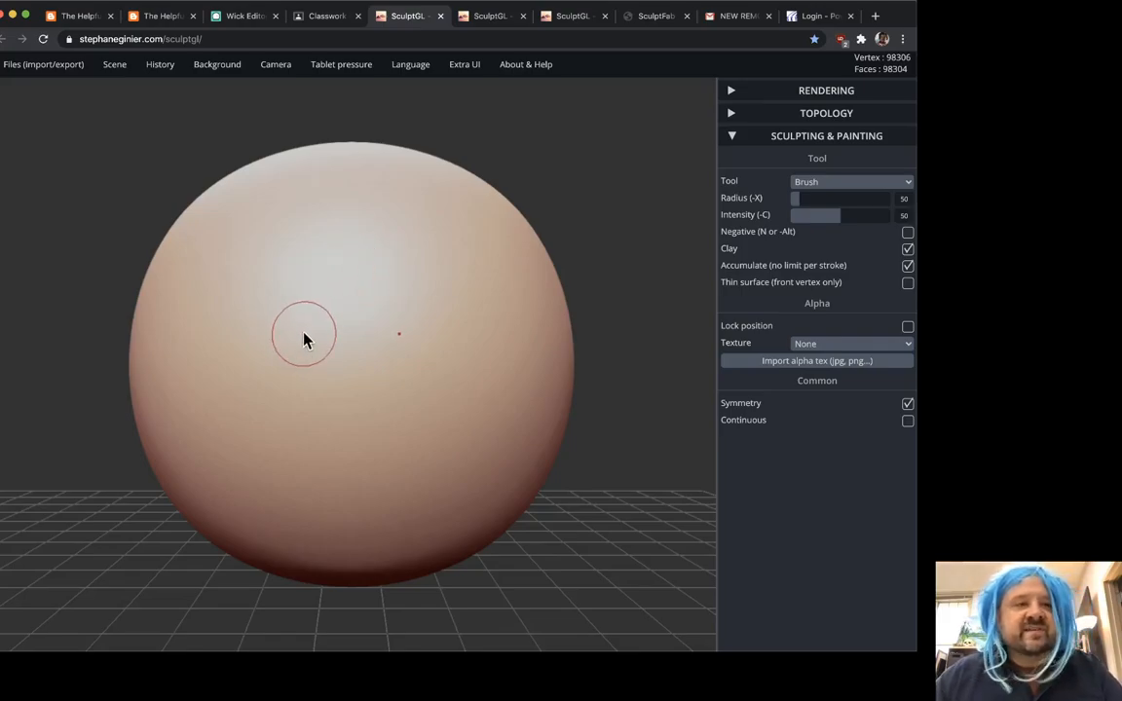
Sculpt symmetrical raised vertical ridges down the front and side of the sphere with the Brush tool.
{"action": "mouse_move", "coordinate": [324, 255]}
{"action": "left_mouse_down"}
{"action": "mouse_move", "coordinate": [257, 352]}
{"action": "mouse_move", "coordinate": [279, 467]}
{"action": "mouse_move", "coordinate": [282, 260]}
{"action": "mouse_move", "coordinate": [246, 438]}
{"action": "mouse_move", "coordinate": [216, 335]}
{"action": "mouse_move", "coordinate": [199, 401]}
{"action": "mouse_move", "coordinate": [230, 261]}
{"action": "left_mouse_up"}
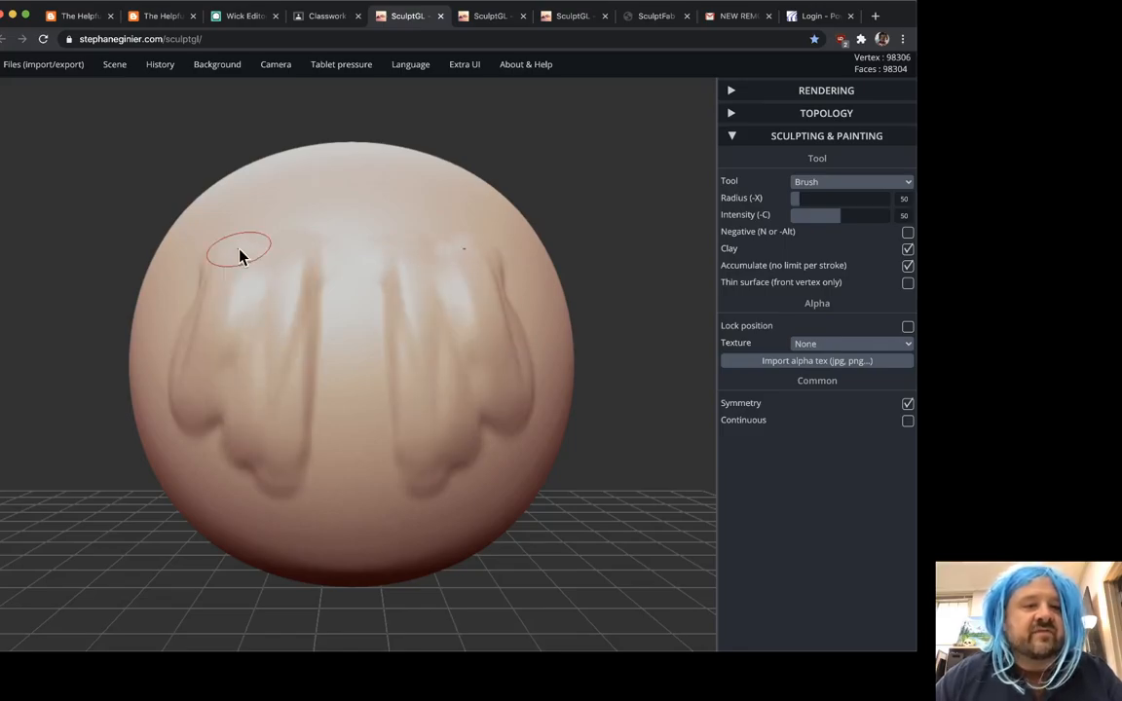
{"action": "mouse_move", "coordinate": [166, 574]}
{"action": "left_mouse_down"}
{"action": "mouse_move", "coordinate": [266, 465]}
{"action": "mouse_move", "coordinate": [336, 531]}
{"action": "mouse_move", "coordinate": [311, 596]}
{"action": "mouse_move", "coordinate": [125, 646]}
{"action": "left_mouse_up"}
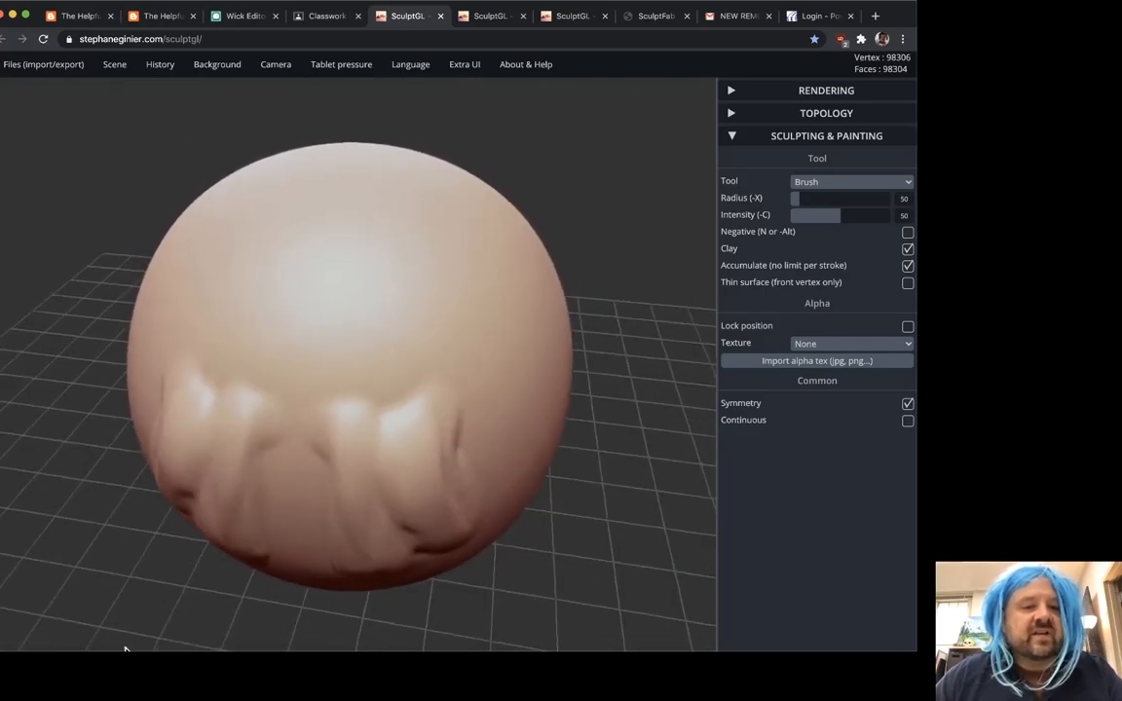
{"action": "left_click_drag", "start_coordinate": [546, 601], "coordinate": [579, 565]}
{"action": "left_click_drag", "start_coordinate": [481, 280], "coordinate": [536, 430]}
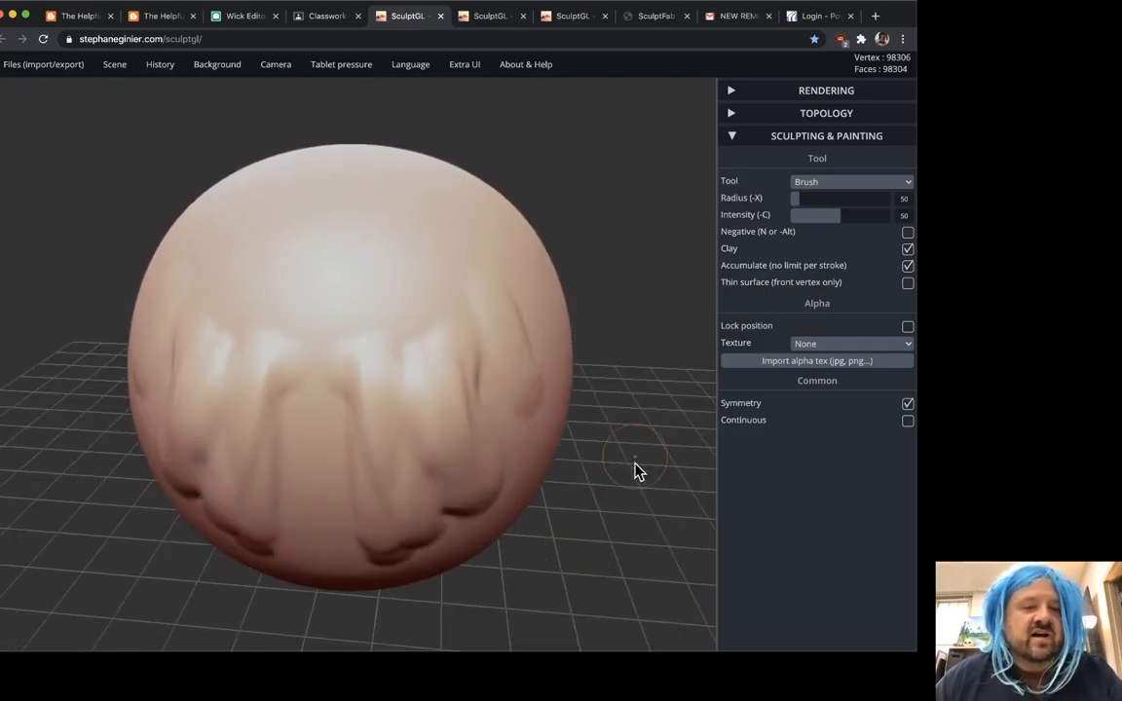
{"action": "left_click_drag", "start_coordinate": [636, 461], "coordinate": [437, 439]}
{"action": "left_click_drag", "start_coordinate": [309, 268], "coordinate": [358, 503]}
{"action": "left_click_drag", "start_coordinate": [408, 300], "coordinate": [451, 499]}
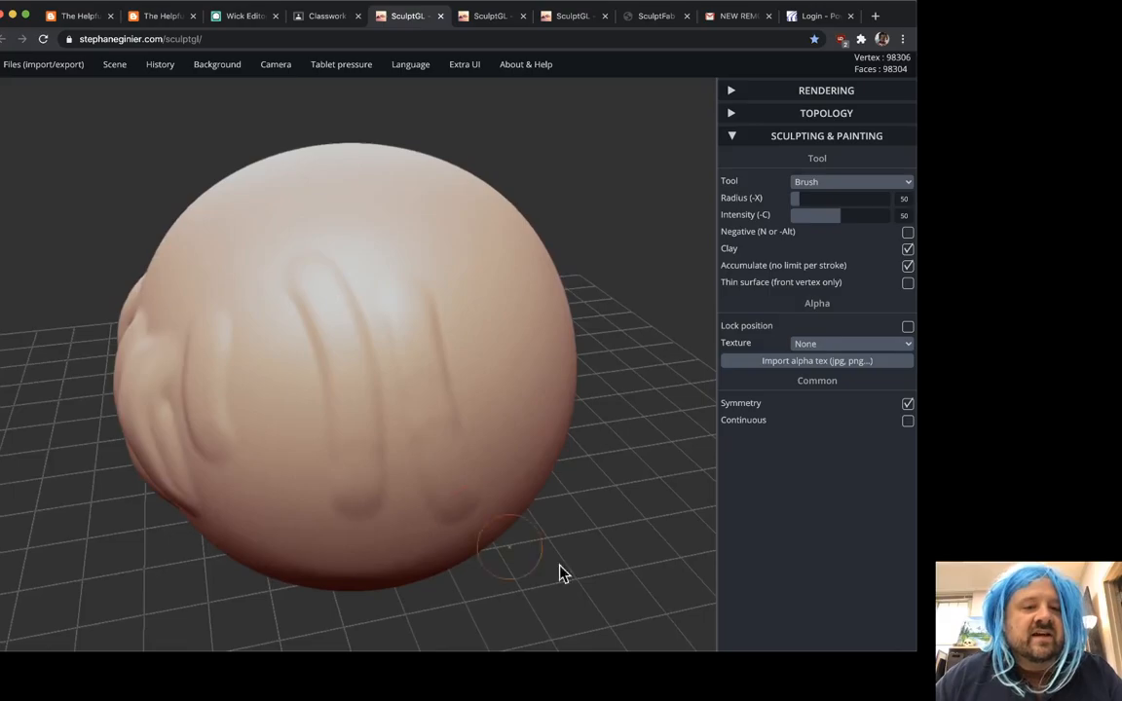
Brush horizontal bands and curved ridges across the sphere's side and top, and add raised strokes on its front.
{"action": "mouse_move", "coordinate": [258, 350]}
{"action": "left_mouse_down"}
{"action": "mouse_move", "coordinate": [477, 338]}
{"action": "mouse_move", "coordinate": [532, 318]}
{"action": "left_mouse_up"}
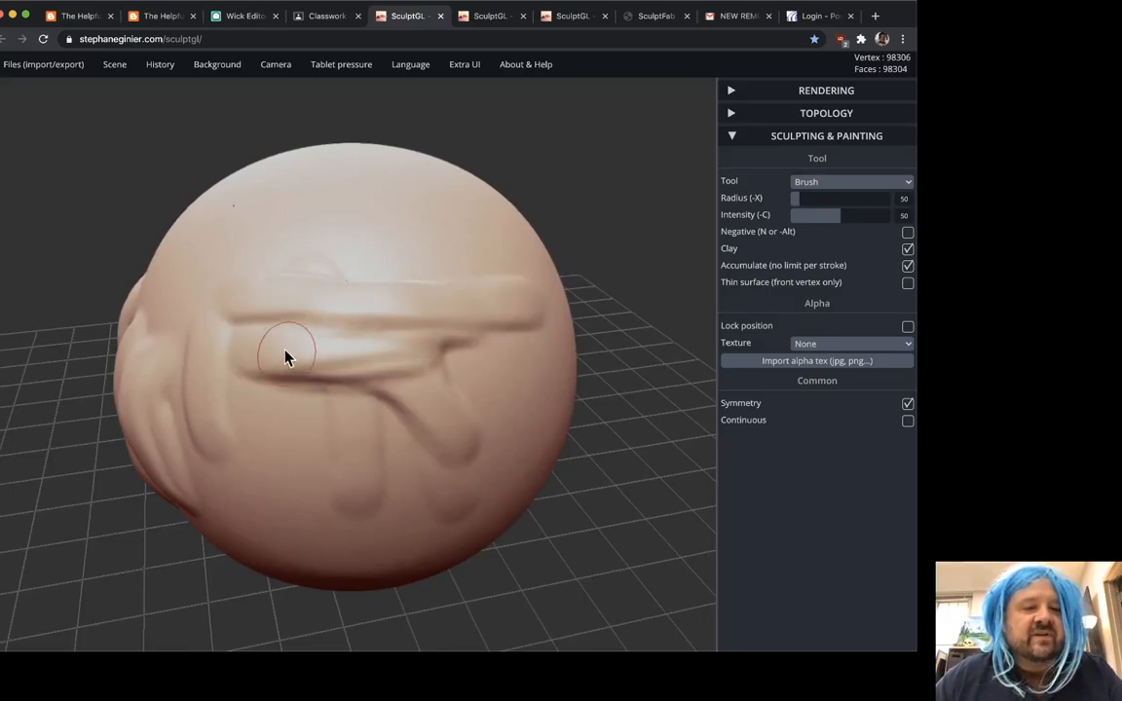
{"action": "left_click_drag", "start_coordinate": [83, 228], "coordinate": [310, 323]}
{"action": "left_click_drag", "start_coordinate": [154, 250], "coordinate": [189, 185]}
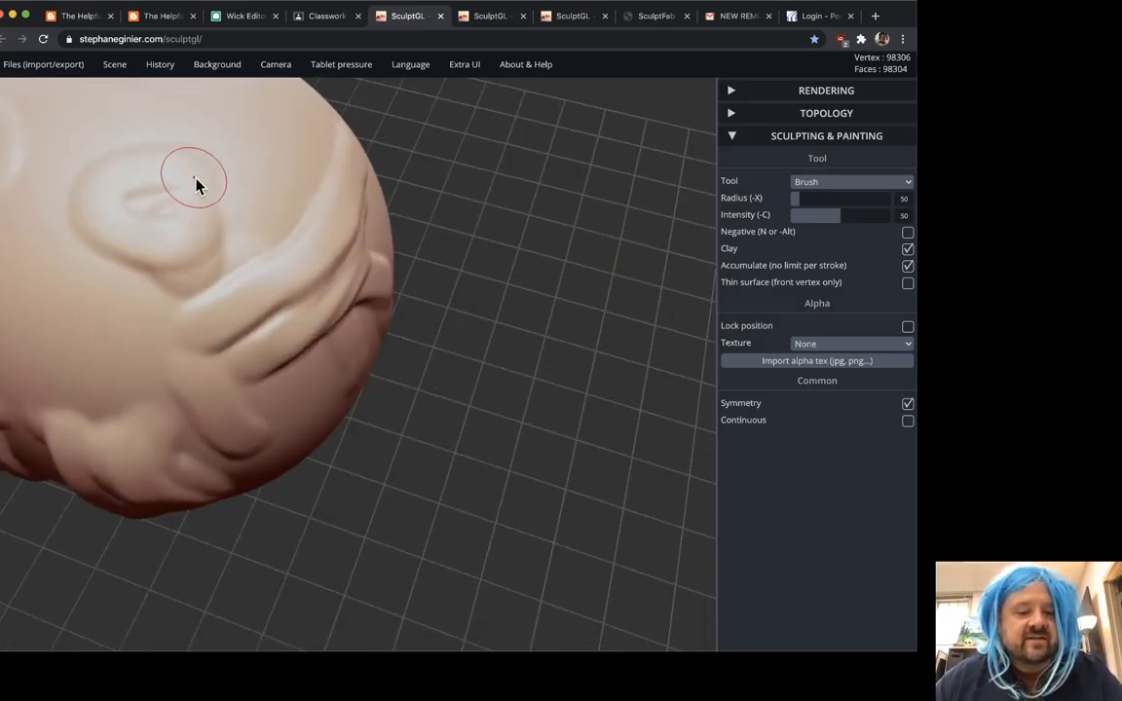
{"action": "key", "text": "f"}
{"action": "key", "text": "space"}
{"action": "mouse_move", "coordinate": [302, 201]}
{"action": "left_mouse_down"}
{"action": "mouse_move", "coordinate": [319, 226]}
{"action": "mouse_move", "coordinate": [285, 417]}
{"action": "mouse_move", "coordinate": [342, 312]}
{"action": "mouse_move", "coordinate": [352, 453]}
{"action": "mouse_move", "coordinate": [130, 325]}
{"action": "left_mouse_up"}
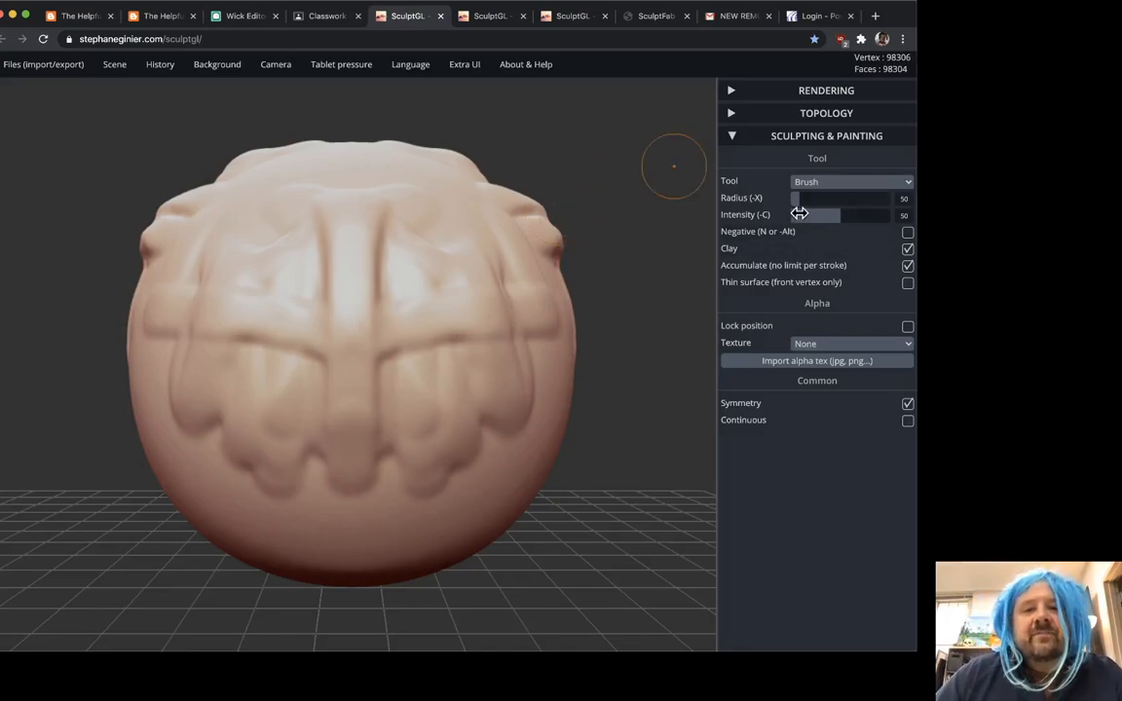
Set the brush radius to 149 and build up two large rounded bulges on the front of the sphere.
{"action": "left_click_drag", "start_coordinate": [799, 204], "coordinate": [819, 200]}
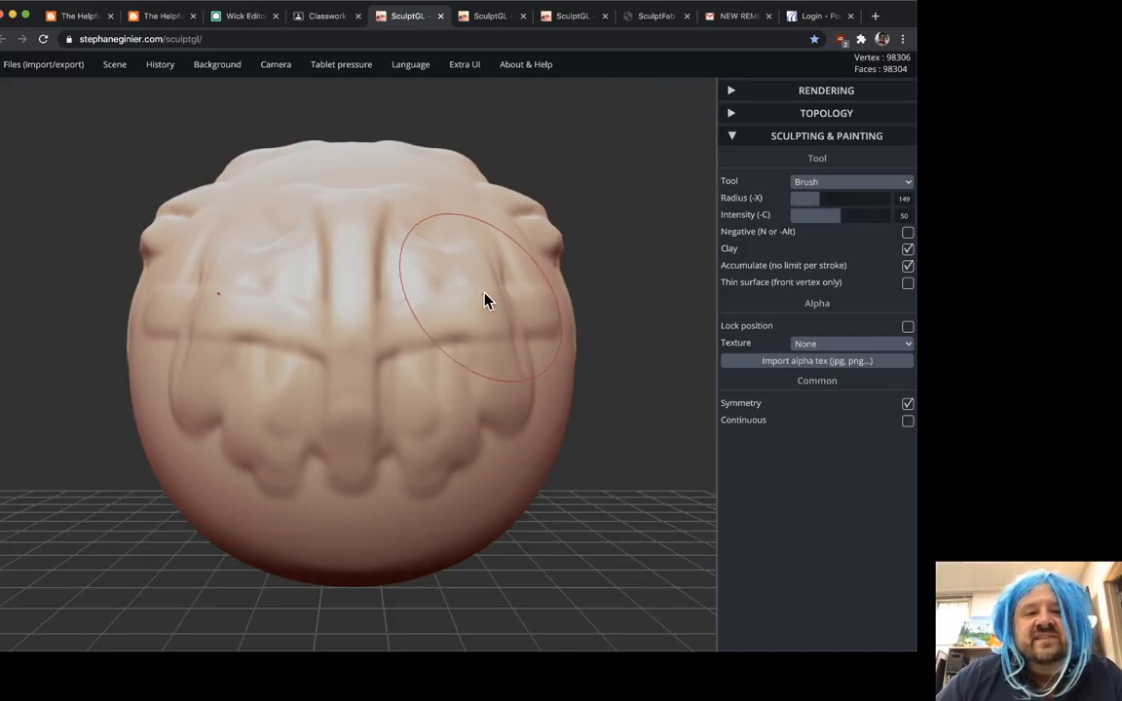
{"action": "mouse_move", "coordinate": [463, 297]}
{"action": "left_mouse_down"}
{"action": "mouse_move", "coordinate": [428, 399]}
{"action": "mouse_move", "coordinate": [468, 371]}
{"action": "mouse_move", "coordinate": [511, 361]}
{"action": "left_mouse_up"}
{"action": "mouse_move", "coordinate": [497, 297]}
{"action": "left_mouse_down"}
{"action": "mouse_move", "coordinate": [497, 355]}
{"action": "mouse_move", "coordinate": [467, 282]}
{"action": "mouse_move", "coordinate": [491, 312]}
{"action": "mouse_move", "coordinate": [468, 351]}
{"action": "mouse_move", "coordinate": [514, 351]}
{"action": "left_mouse_up"}
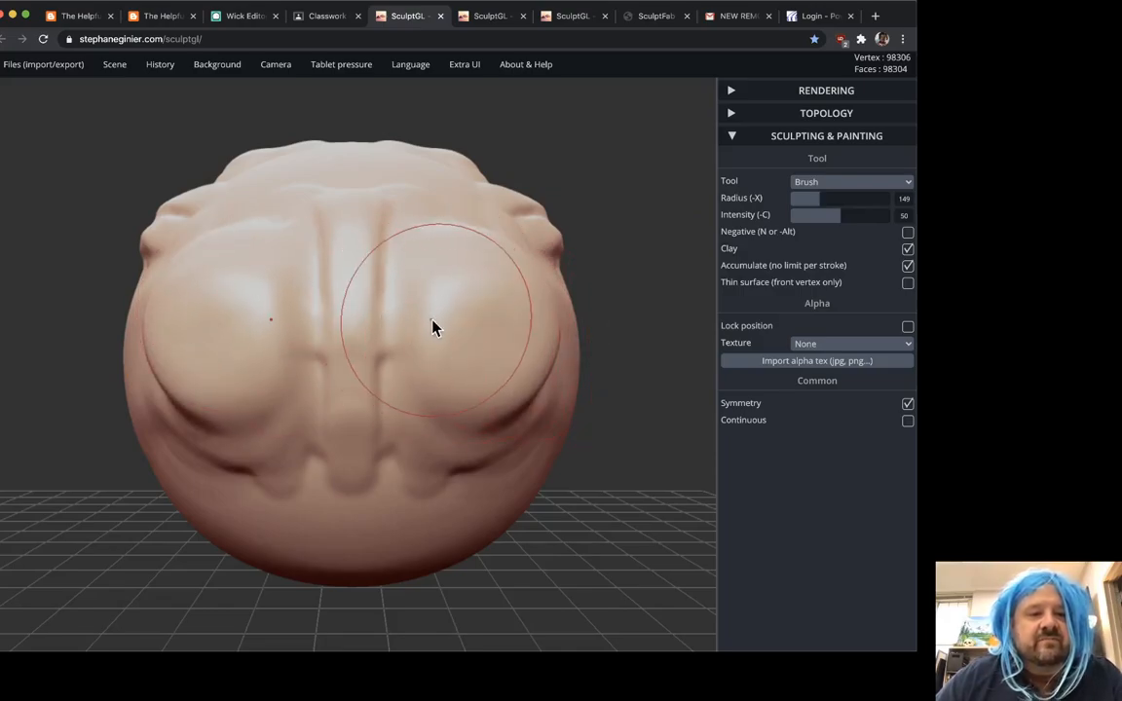
{"action": "mouse_move", "coordinate": [433, 338]}
{"action": "left_mouse_down"}
{"action": "mouse_move", "coordinate": [381, 311]}
{"action": "mouse_move", "coordinate": [482, 302]}
{"action": "left_mouse_up"}
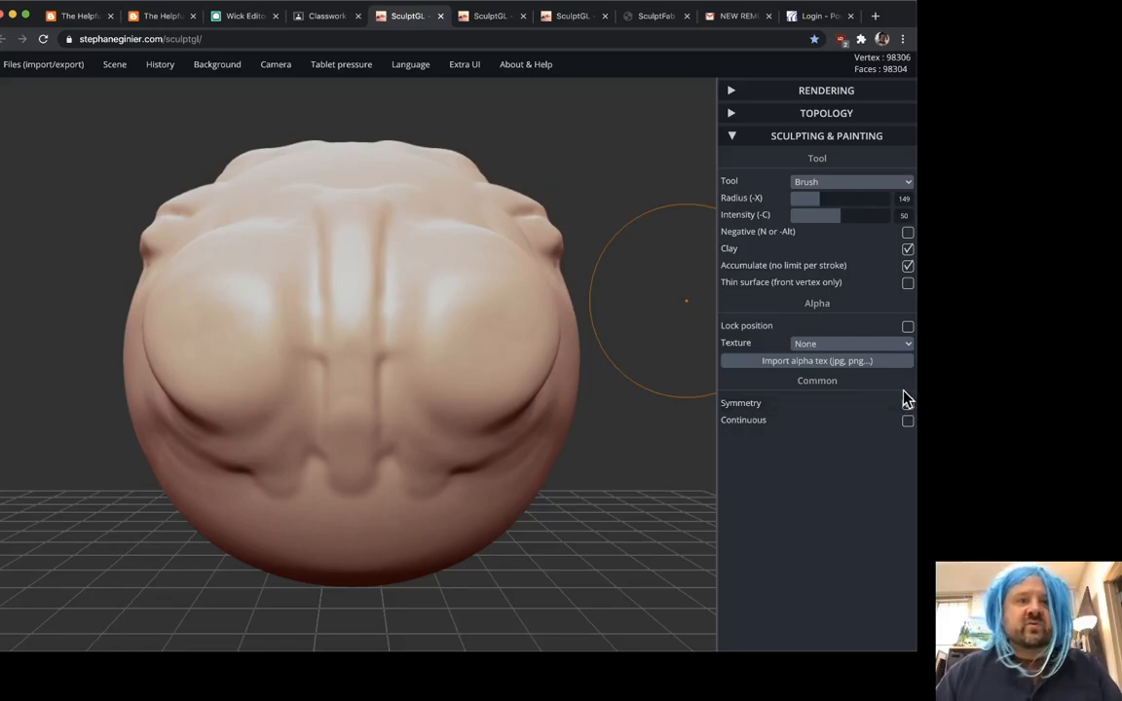
Build clay across the centre between the two bulges to merge them into one protruding snout.
{"action": "mouse_move", "coordinate": [277, 339]}
{"action": "left_mouse_down"}
{"action": "mouse_move", "coordinate": [419, 336]}
{"action": "mouse_move", "coordinate": [409, 297]}
{"action": "mouse_move", "coordinate": [495, 341]}
{"action": "mouse_move", "coordinate": [404, 409]}
{"action": "mouse_move", "coordinate": [354, 472]}
{"action": "left_mouse_up"}
{"action": "mouse_move", "coordinate": [346, 535]}
{"action": "left_mouse_down"}
{"action": "mouse_move", "coordinate": [338, 310]}
{"action": "mouse_move", "coordinate": [336, 545]}
{"action": "left_mouse_up"}
{"action": "mouse_move", "coordinate": [319, 386]}
{"action": "left_mouse_down"}
{"action": "mouse_move", "coordinate": [318, 368]}
{"action": "mouse_move", "coordinate": [310, 414]}
{"action": "mouse_move", "coordinate": [222, 341]}
{"action": "mouse_move", "coordinate": [334, 306]}
{"action": "mouse_move", "coordinate": [275, 277]}
{"action": "left_mouse_up"}
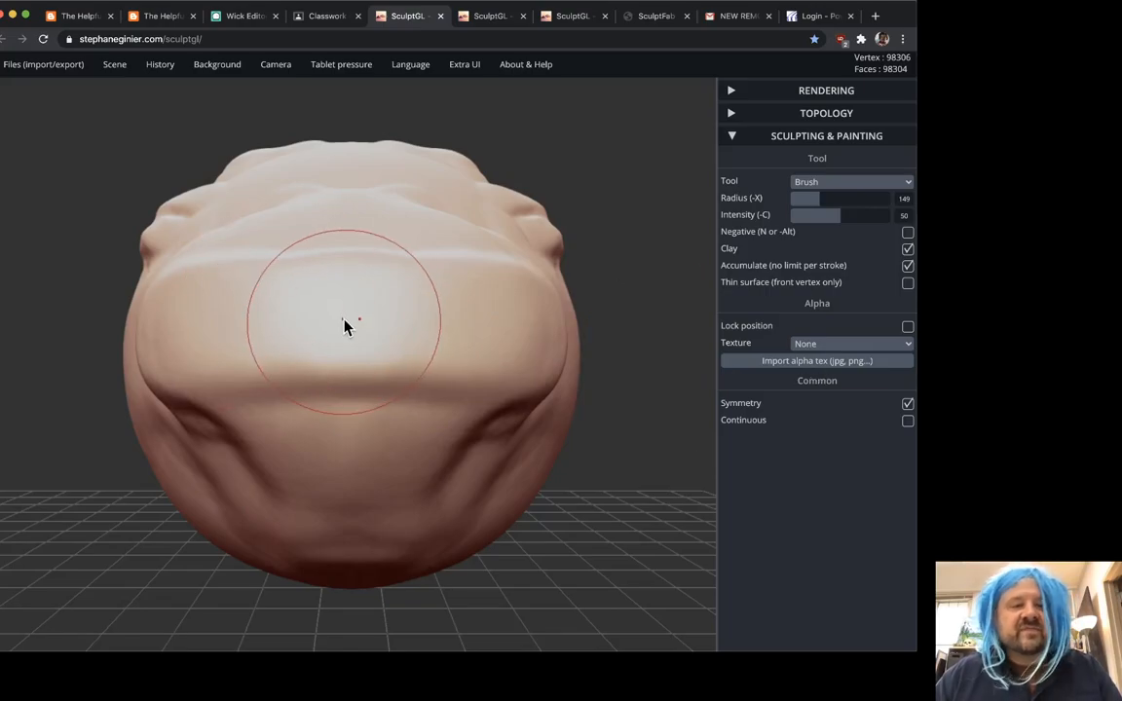
{"action": "mouse_move", "coordinate": [616, 499]}
{"action": "left_mouse_down"}
{"action": "mouse_move", "coordinate": [435, 531]}
{"action": "mouse_move", "coordinate": [503, 471]}
{"action": "mouse_move", "coordinate": [365, 446]}
{"action": "left_mouse_up"}
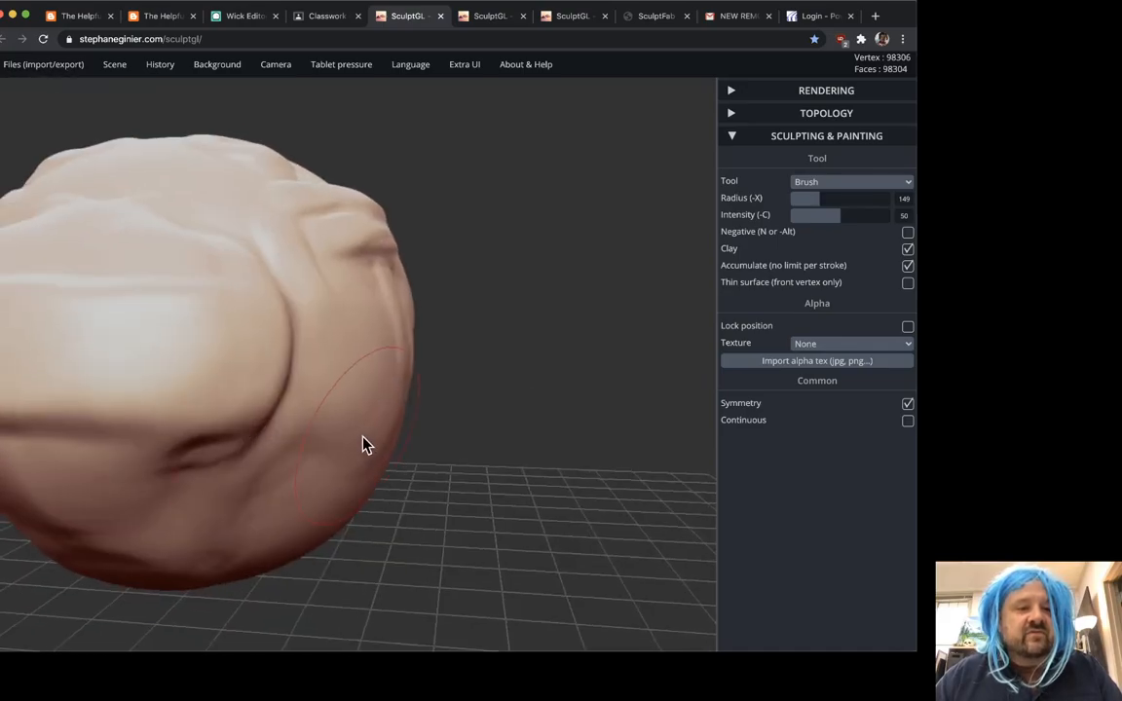
{"action": "key", "text": "f"}
{"action": "mouse_move", "coordinate": [326, 341]}
{"action": "left_mouse_down"}
{"action": "mouse_move", "coordinate": [337, 173]}
{"action": "mouse_move", "coordinate": [349, 336]}
{"action": "mouse_move", "coordinate": [234, 321]}
{"action": "mouse_move", "coordinate": [336, 366]}
{"action": "left_mouse_up"}
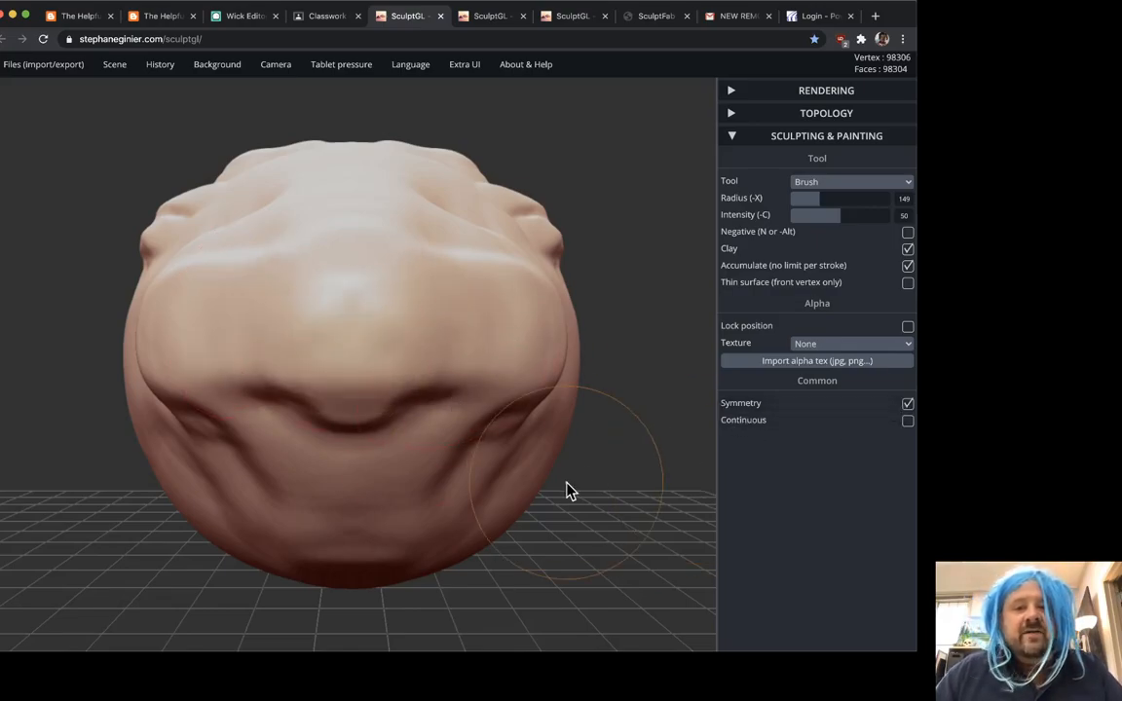
Set the brush radius to 140 and intensity to 38, and build up the front of the snout.
{"action": "left_click_drag", "start_coordinate": [816, 200], "coordinate": [810, 216]}
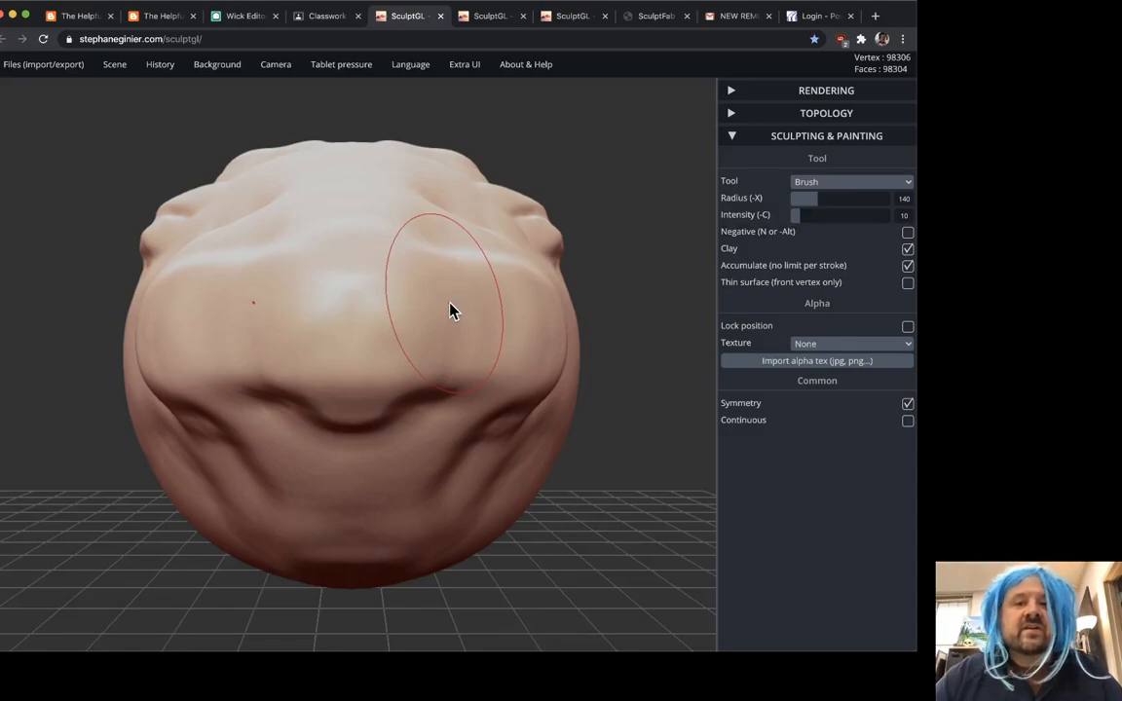
{"action": "left_click_drag", "start_coordinate": [806, 218], "coordinate": [828, 218]}
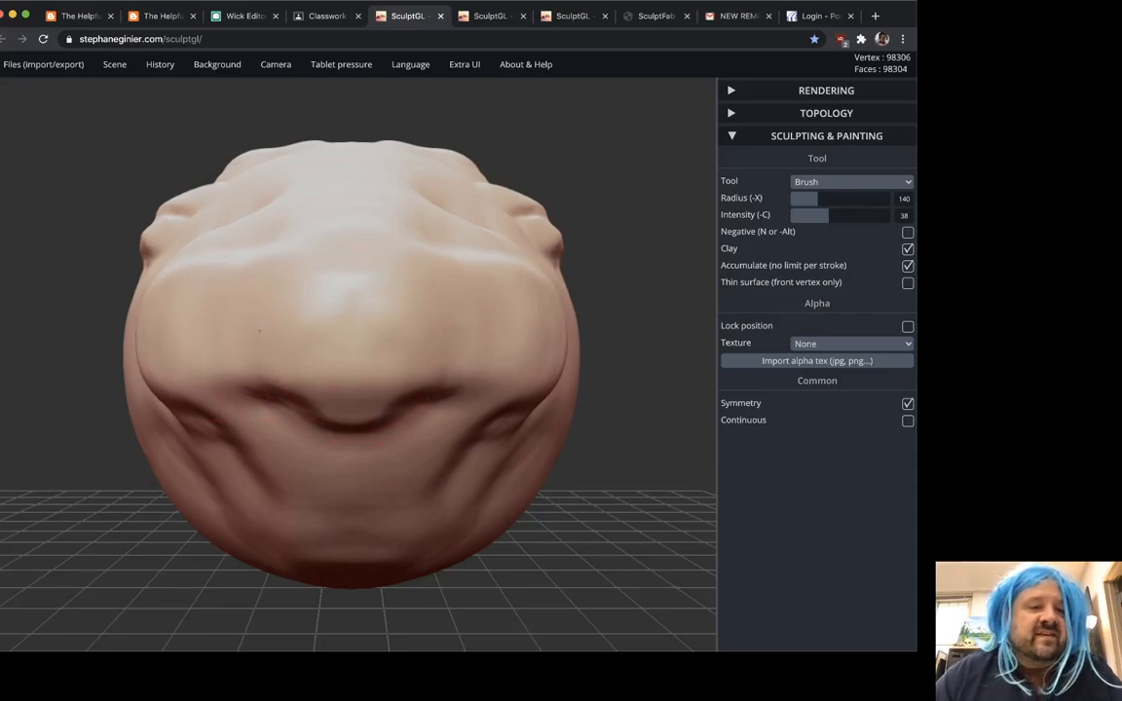
{"action": "mouse_move", "coordinate": [255, 323]}
{"action": "left_mouse_down"}
{"action": "mouse_move", "coordinate": [261, 329]}
{"action": "mouse_move", "coordinate": [198, 314]}
{"action": "mouse_move", "coordinate": [304, 327]}
{"action": "mouse_move", "coordinate": [280, 313]}
{"action": "left_mouse_up"}
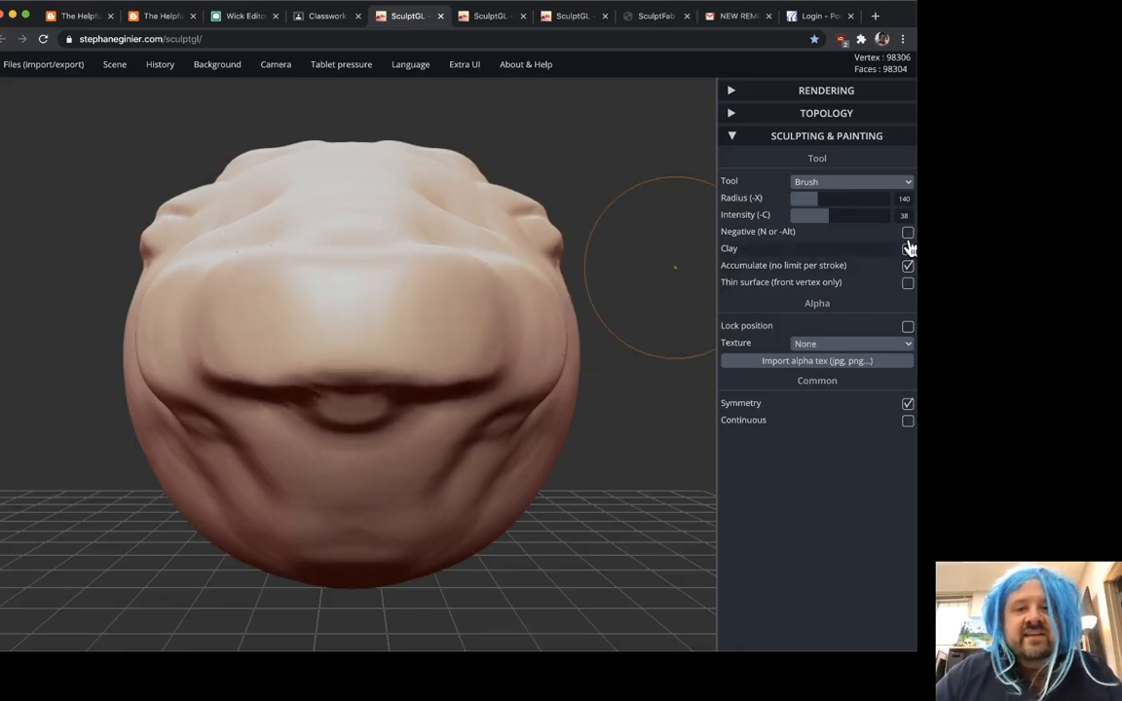
Enable Negative, set the brush radius to 92, and carve a mouth groove beneath the snout.
{"action": "left_click", "coordinate": [906, 233]}
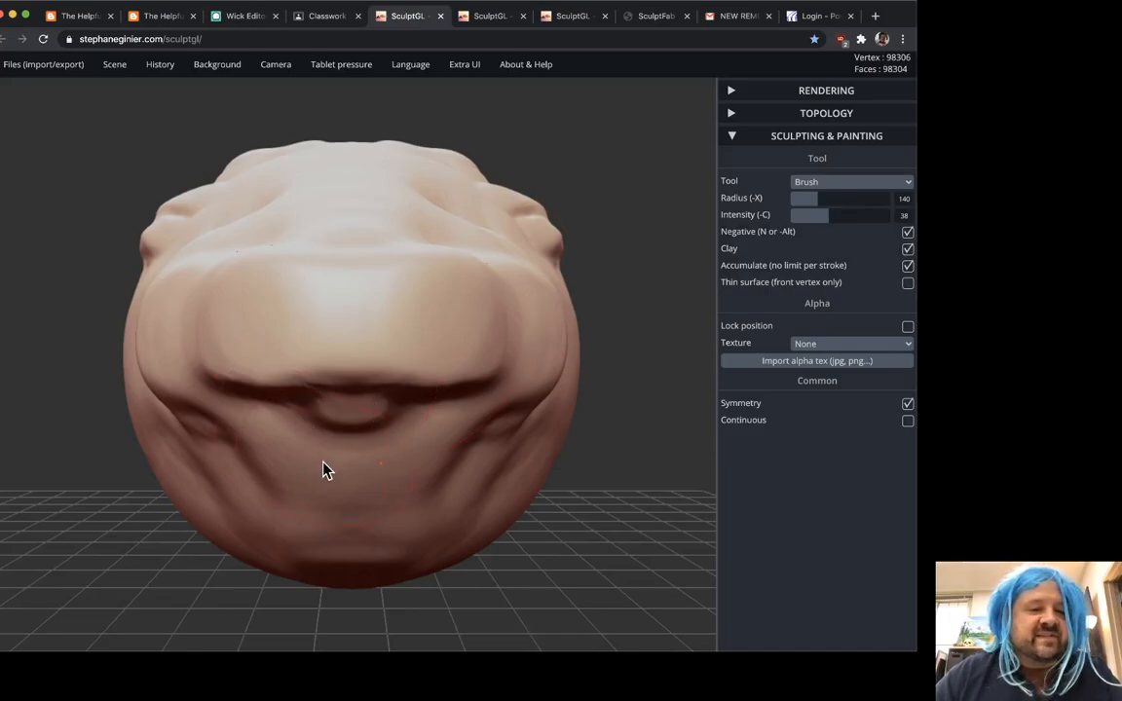
{"action": "right_click_drag", "start_coordinate": [326, 472], "coordinate": [341, 413]}
{"action": "left_click_drag", "start_coordinate": [831, 199], "coordinate": [809, 202]}
{"action": "mouse_move", "coordinate": [282, 390]}
{"action": "left_mouse_down"}
{"action": "mouse_move", "coordinate": [267, 336]}
{"action": "mouse_move", "coordinate": [243, 395]}
{"action": "mouse_move", "coordinate": [273, 411]}
{"action": "mouse_move", "coordinate": [237, 419]}
{"action": "left_mouse_up"}
{"action": "mouse_move", "coordinate": [255, 409]}
{"action": "right_mouse_down"}
{"action": "mouse_move", "coordinate": [270, 483]}
{"action": "mouse_move", "coordinate": [275, 426]}
{"action": "mouse_move", "coordinate": [324, 333]}
{"action": "mouse_move", "coordinate": [328, 293]}
{"action": "right_mouse_up"}
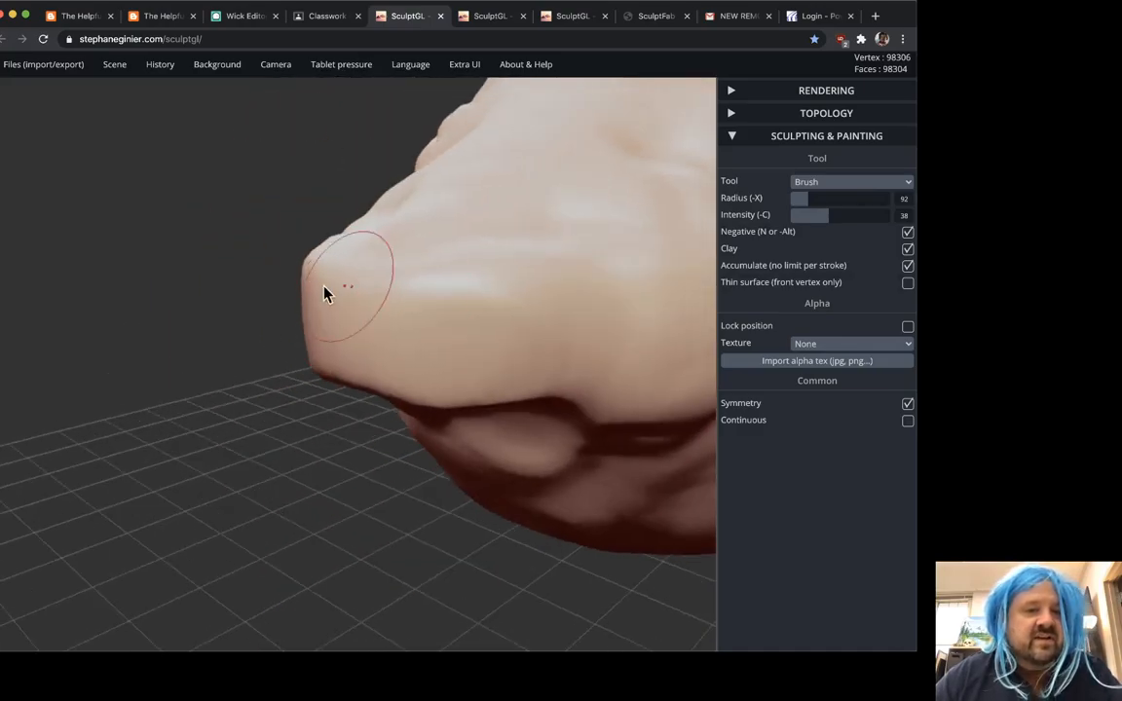
Carve hollows along the side of the snout with the negative brush.
{"action": "mouse_move", "coordinate": [494, 294]}
{"action": "right_mouse_down"}
{"action": "mouse_move", "coordinate": [548, 284]}
{"action": "mouse_move", "coordinate": [451, 320]}
{"action": "mouse_move", "coordinate": [515, 305]}
{"action": "mouse_move", "coordinate": [496, 321]}
{"action": "mouse_move", "coordinate": [268, 356]}
{"action": "mouse_move", "coordinate": [434, 310]}
{"action": "right_mouse_up"}
{"action": "mouse_move", "coordinate": [581, 321]}
{"action": "left_mouse_down"}
{"action": "mouse_move", "coordinate": [546, 388]}
{"action": "mouse_move", "coordinate": [586, 327]}
{"action": "mouse_move", "coordinate": [550, 419]}
{"action": "left_mouse_up"}
{"action": "mouse_move", "coordinate": [552, 425]}
{"action": "right_mouse_down"}
{"action": "mouse_move", "coordinate": [576, 376]}
{"action": "mouse_move", "coordinate": [416, 330]}
{"action": "mouse_move", "coordinate": [563, 308]}
{"action": "mouse_move", "coordinate": [546, 362]}
{"action": "mouse_move", "coordinate": [544, 328]}
{"action": "mouse_move", "coordinate": [497, 312]}
{"action": "mouse_move", "coordinate": [343, 320]}
{"action": "mouse_move", "coordinate": [473, 293]}
{"action": "mouse_move", "coordinate": [268, 245]}
{"action": "mouse_move", "coordinate": [258, 254]}
{"action": "mouse_move", "coordinate": [283, 247]}
{"action": "right_mouse_up"}
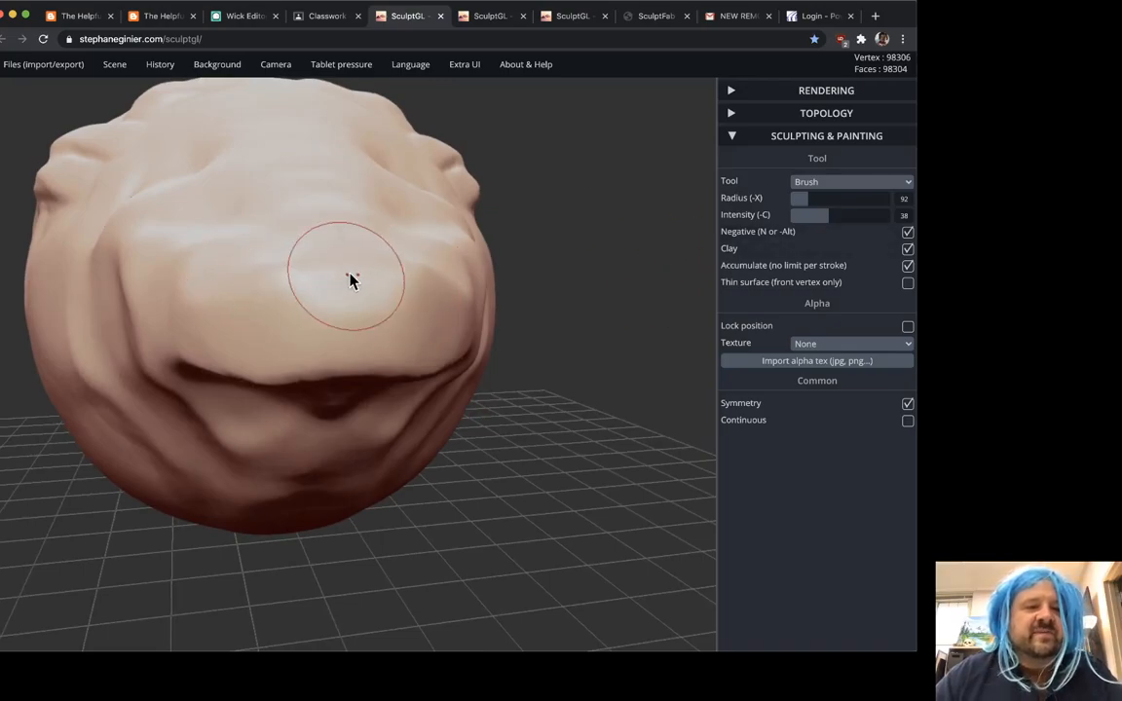
{"action": "right_click_drag", "start_coordinate": [271, 328], "coordinate": [301, 325]}
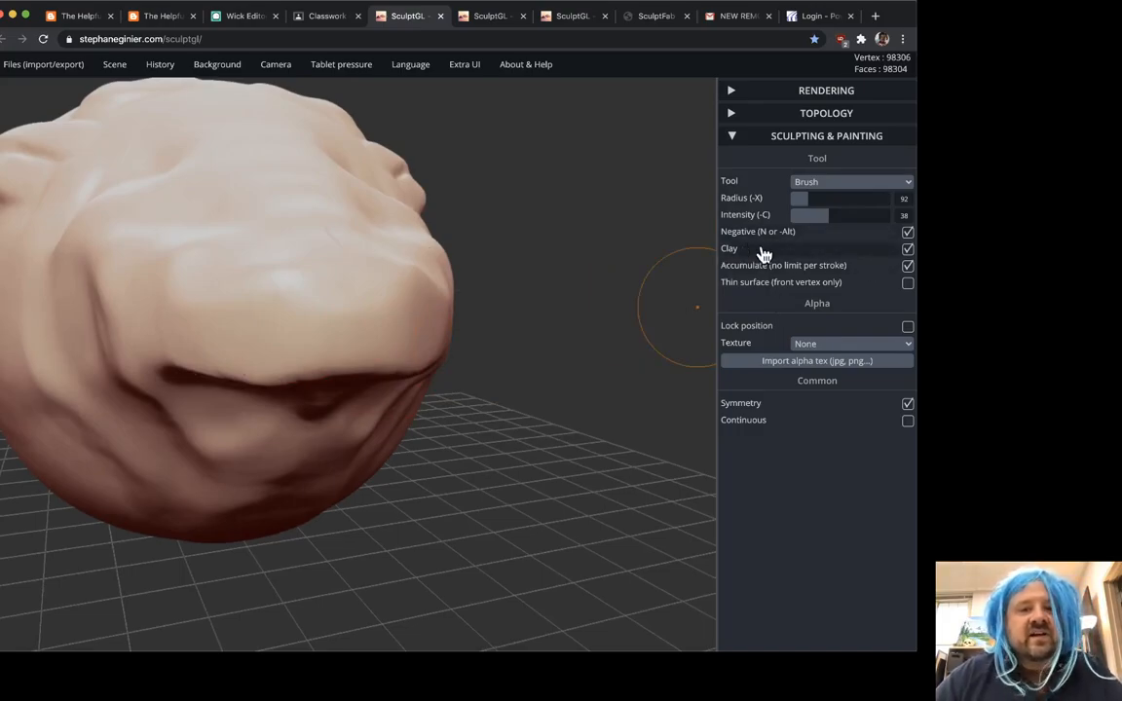
Disable Negative and build up a raised lower lip and chin below the mouth groove.
{"action": "key", "text": "n"}
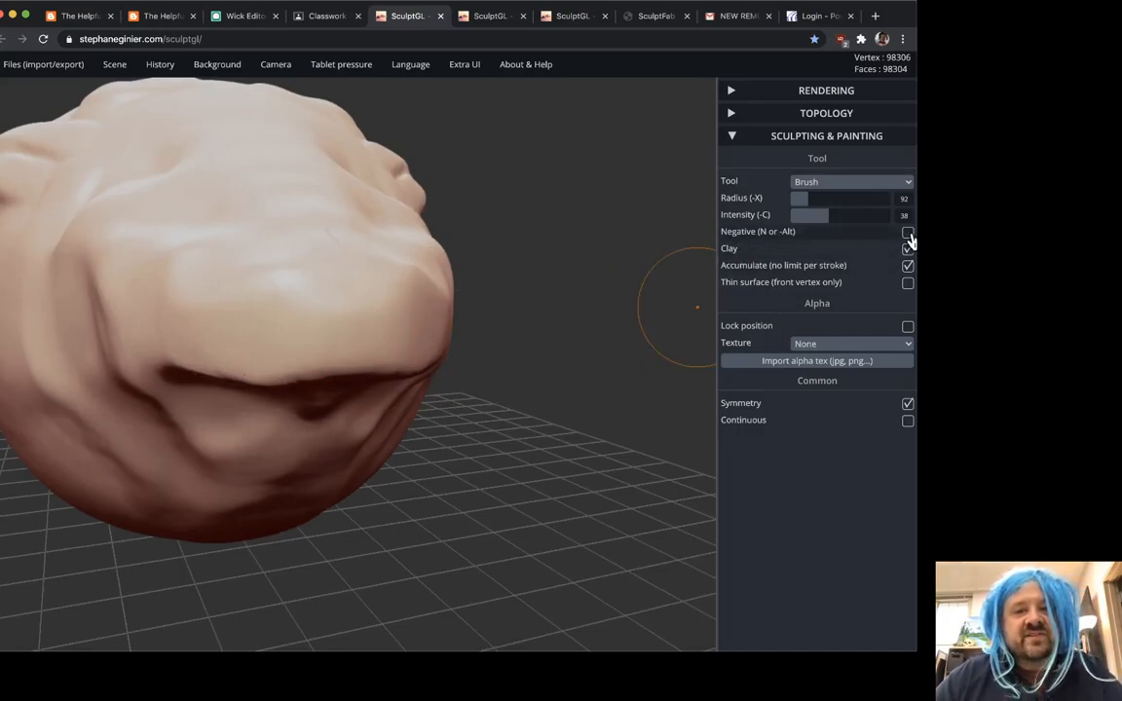
{"action": "mouse_move", "coordinate": [394, 306]}
{"action": "right_mouse_down"}
{"action": "mouse_move", "coordinate": [310, 305]}
{"action": "mouse_move", "coordinate": [425, 311]}
{"action": "mouse_move", "coordinate": [452, 376]}
{"action": "mouse_move", "coordinate": [383, 395]}
{"action": "right_mouse_up"}
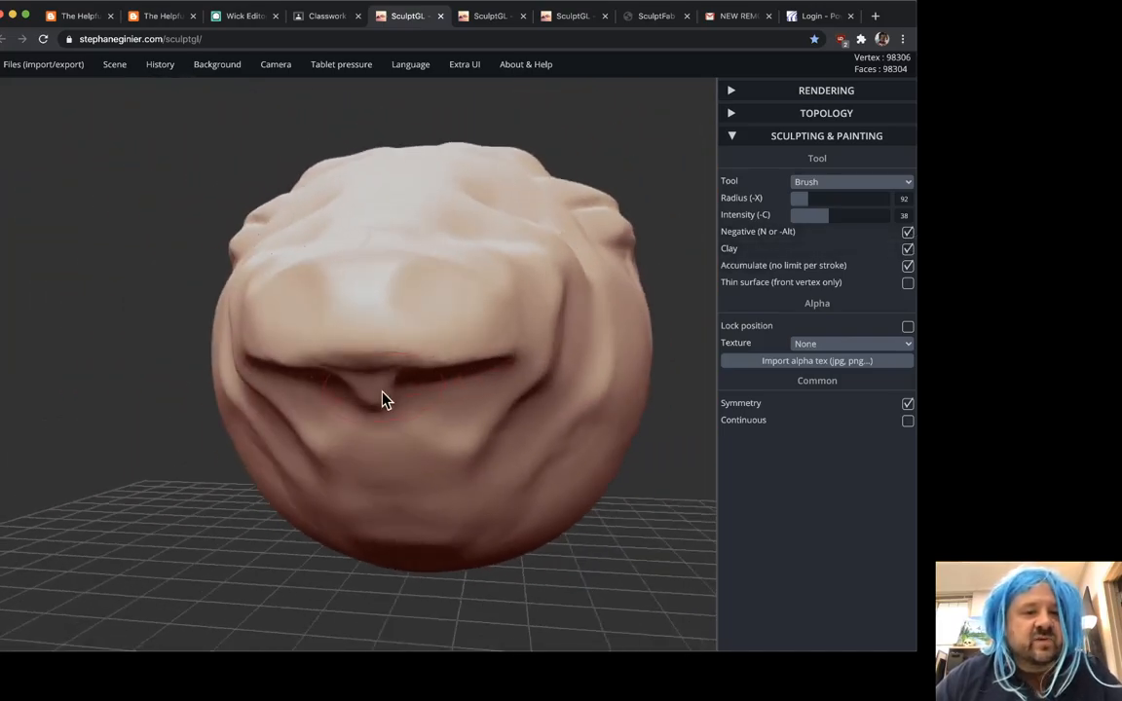
{"action": "key", "text": "n"}
{"action": "mouse_move", "coordinate": [367, 398]}
{"action": "left_mouse_down"}
{"action": "mouse_move", "coordinate": [381, 414]}
{"action": "mouse_move", "coordinate": [361, 404]}
{"action": "mouse_move", "coordinate": [374, 440]}
{"action": "mouse_move", "coordinate": [386, 413]}
{"action": "mouse_move", "coordinate": [403, 421]}
{"action": "mouse_move", "coordinate": [349, 456]}
{"action": "left_mouse_up"}
{"action": "right_click_drag", "start_coordinate": [573, 463], "coordinate": [461, 463]}
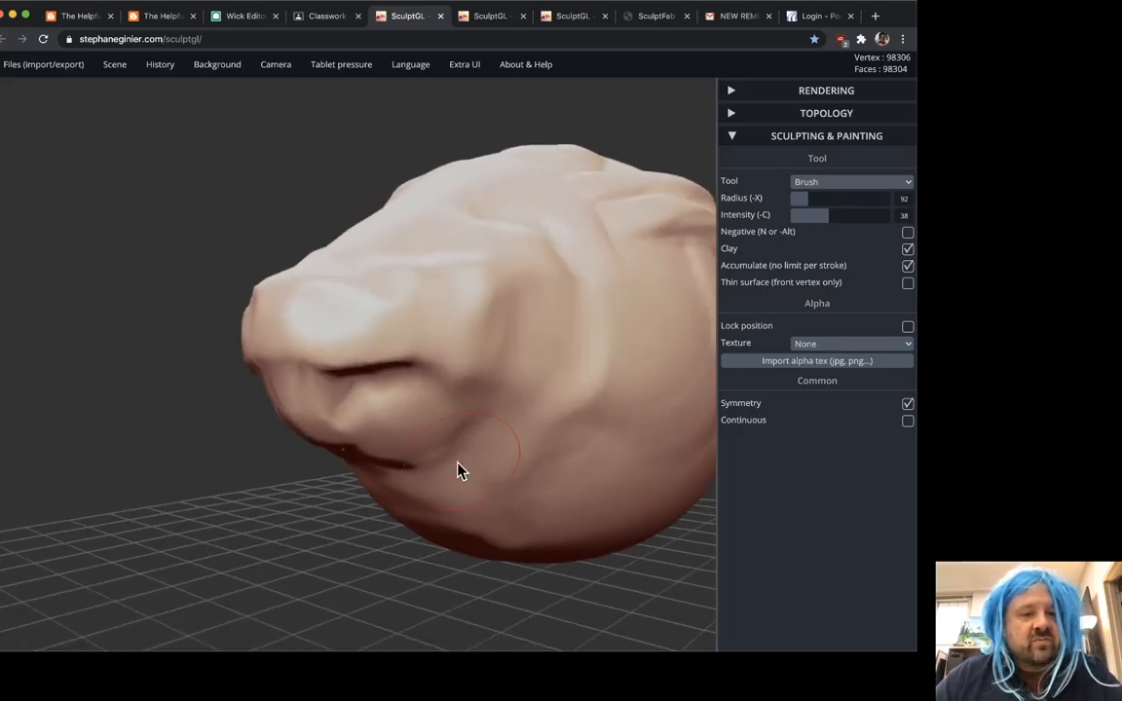
Enable Negative and carve away the clay under the jaw and around the front of the muzzle.
{"action": "left_click_drag", "start_coordinate": [341, 440], "coordinate": [508, 514]}
{"action": "mouse_move", "coordinate": [366, 461]}
{"action": "left_mouse_down"}
{"action": "mouse_move", "coordinate": [526, 515]}
{"action": "mouse_move", "coordinate": [548, 543]}
{"action": "mouse_move", "coordinate": [521, 499]}
{"action": "mouse_move", "coordinate": [399, 471]}
{"action": "left_mouse_up"}
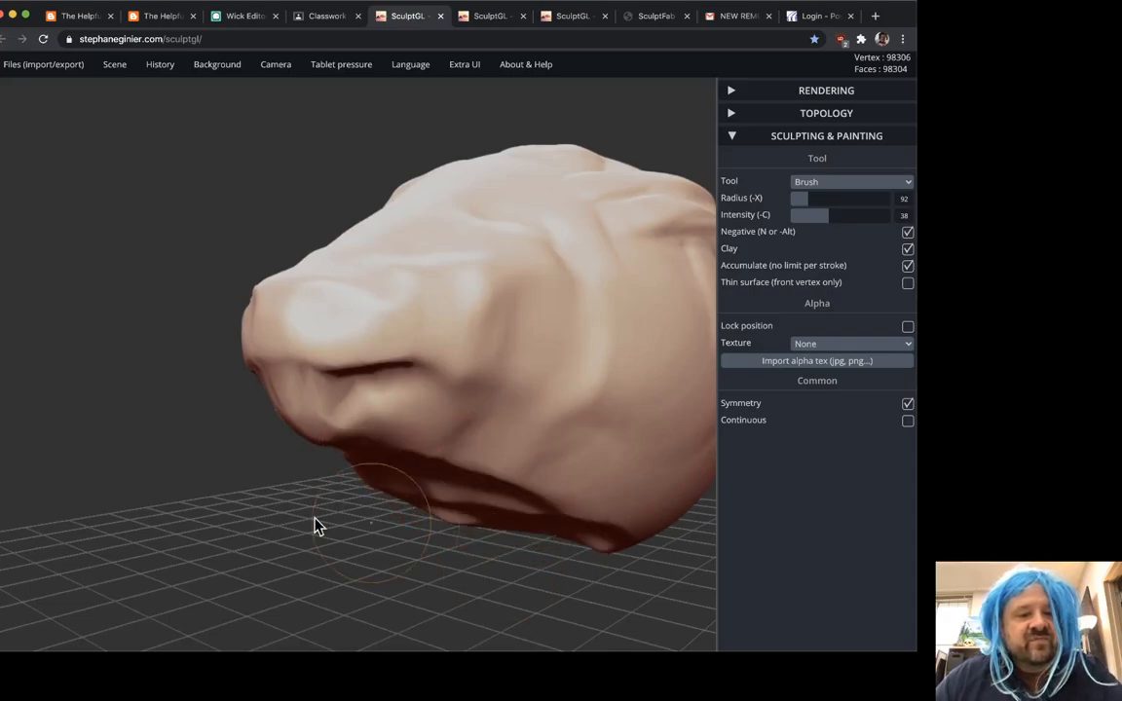
{"action": "left_click_drag", "start_coordinate": [340, 524], "coordinate": [465, 494]}
{"action": "right_click_drag", "start_coordinate": [526, 545], "coordinate": [314, 545]}
{"action": "mouse_move", "coordinate": [593, 516]}
{"action": "left_mouse_down"}
{"action": "mouse_move", "coordinate": [631, 539]}
{"action": "mouse_move", "coordinate": [688, 514]}
{"action": "mouse_move", "coordinate": [681, 495]}
{"action": "left_mouse_up"}
{"action": "right_click_drag", "start_coordinate": [443, 517], "coordinate": [507, 437]}
{"action": "left_click_drag", "start_coordinate": [526, 421], "coordinate": [439, 443]}
{"action": "mouse_move", "coordinate": [438, 443]}
{"action": "right_mouse_down"}
{"action": "mouse_move", "coordinate": [477, 413]}
{"action": "mouse_move", "coordinate": [213, 416]}
{"action": "mouse_move", "coordinate": [431, 396]}
{"action": "mouse_move", "coordinate": [338, 408]}
{"action": "mouse_move", "coordinate": [592, 410]}
{"action": "right_mouse_up"}
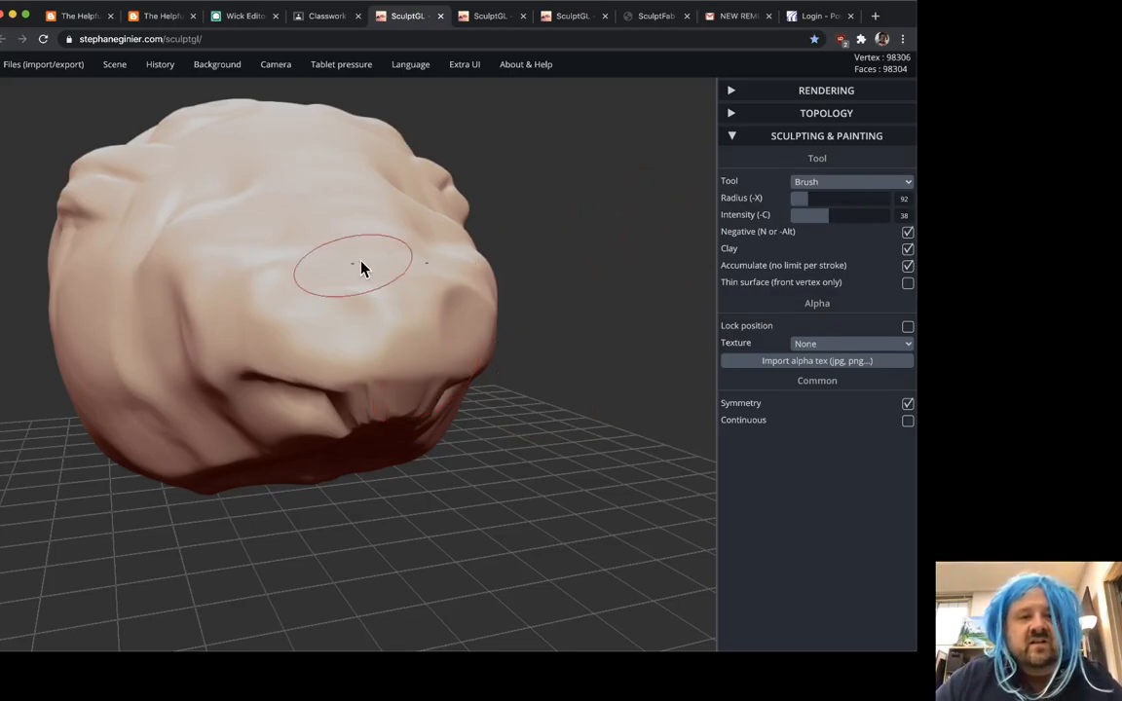
Carve two deep symmetrical eye sockets above the snout with the negative brush and inspect the head from above.
{"action": "key", "text": "f"}
{"action": "scroll", "coordinate": [531, 275], "scroll_direction": "down", "scroll_amount": 5}
{"action": "scroll", "coordinate": [395, 297], "scroll_direction": "up", "scroll_amount": 3}
{"action": "left_click_drag", "start_coordinate": [324, 285], "coordinate": [396, 293]}
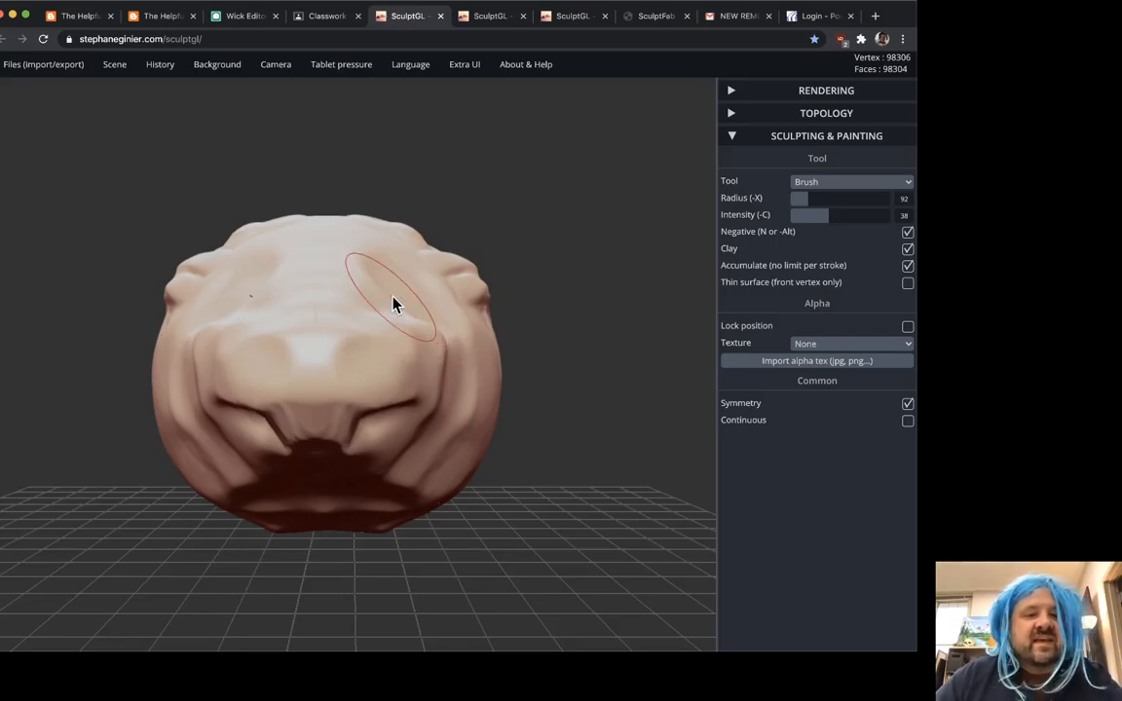
{"action": "left_click_drag", "start_coordinate": [596, 287], "coordinate": [576, 304]}
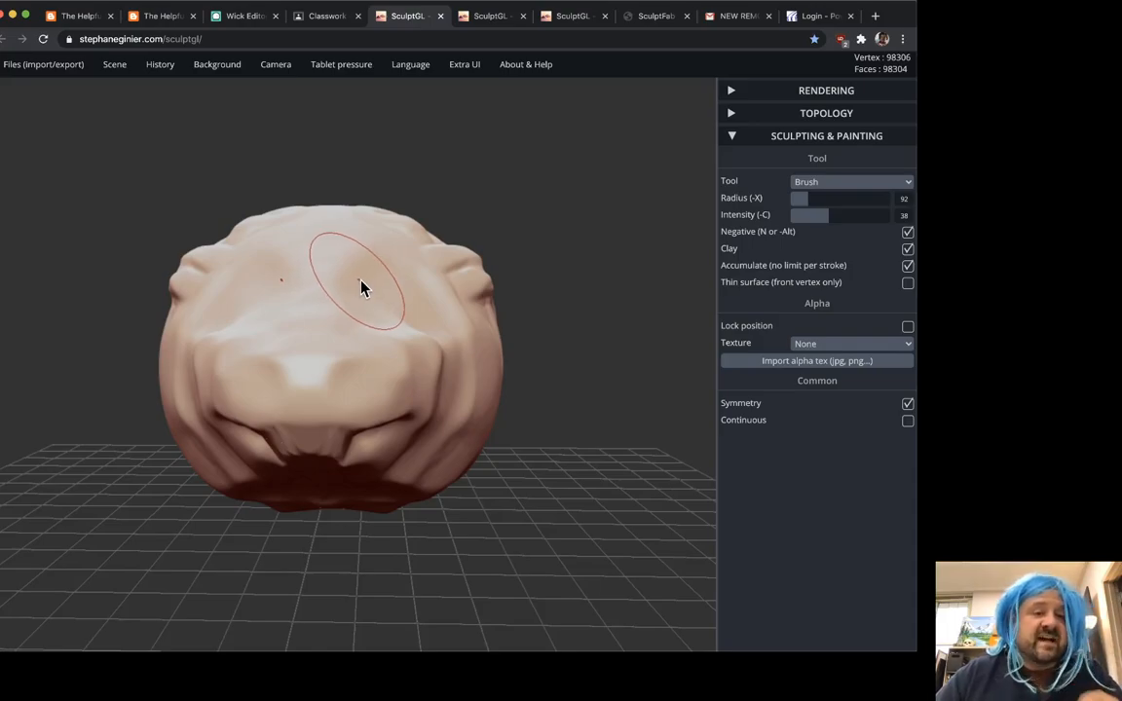
{"action": "left_click_drag", "start_coordinate": [638, 264], "coordinate": [605, 464]}
{"action": "left_click_drag", "start_coordinate": [582, 273], "coordinate": [551, 312]}
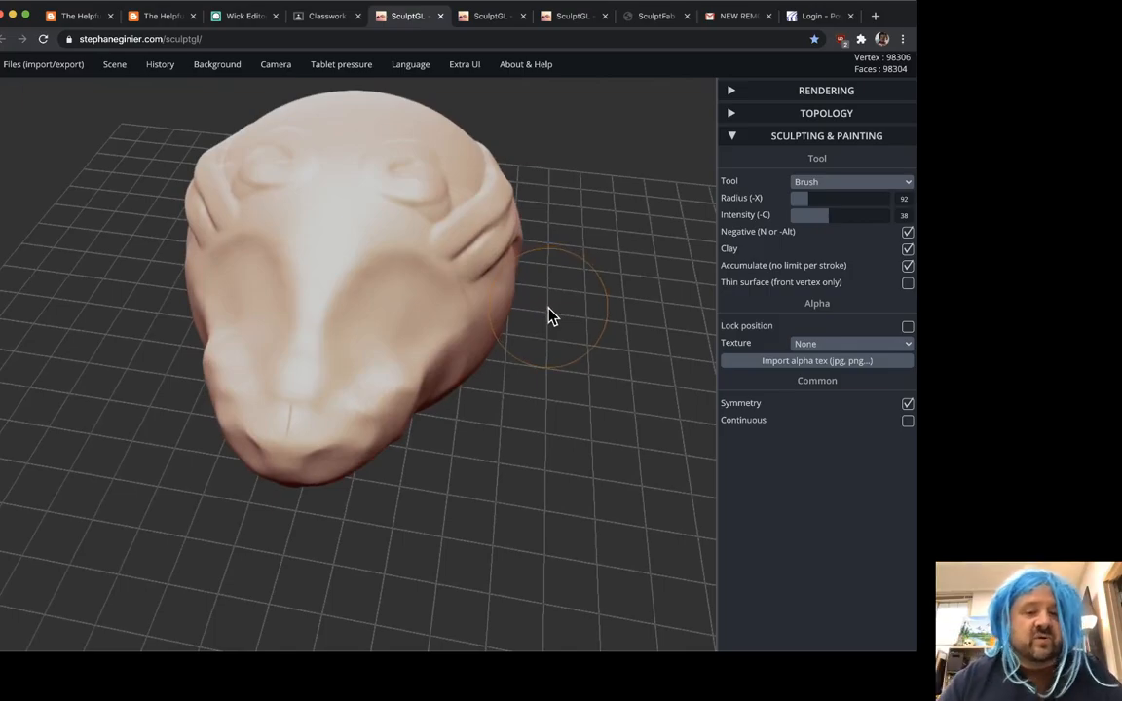
Reset the camera to the front, orbit around the head and inspect its underside.
{"action": "key", "text": "space"}
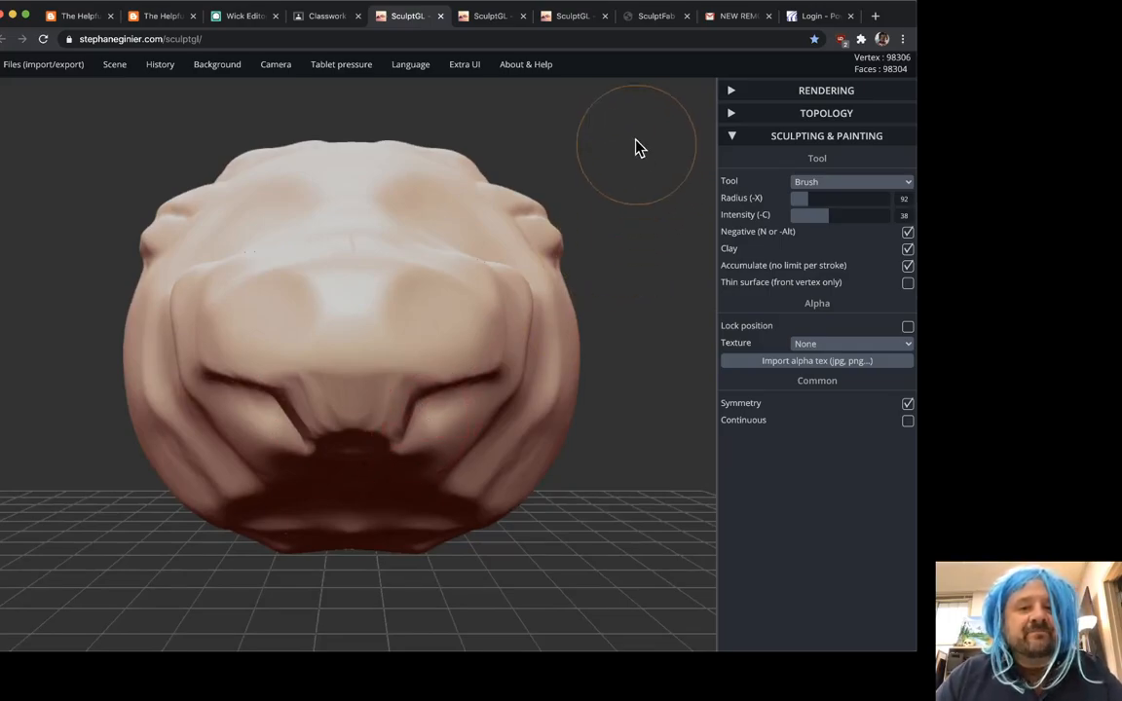
{"action": "mouse_move", "coordinate": [628, 163]}
{"action": "left_mouse_down"}
{"action": "mouse_move", "coordinate": [543, 287]}
{"action": "mouse_move", "coordinate": [328, 277]}
{"action": "mouse_move", "coordinate": [505, 571]}
{"action": "mouse_move", "coordinate": [518, 325]}
{"action": "mouse_move", "coordinate": [497, 322]}
{"action": "left_mouse_up"}
{"action": "mouse_move", "coordinate": [561, 460]}
{"action": "left_mouse_down"}
{"action": "mouse_move", "coordinate": [543, 492]}
{"action": "mouse_move", "coordinate": [452, 478]}
{"action": "mouse_move", "coordinate": [297, 319]}
{"action": "mouse_move", "coordinate": [443, 183]}
{"action": "mouse_move", "coordinate": [318, 456]}
{"action": "mouse_move", "coordinate": [341, 468]}
{"action": "mouse_move", "coordinate": [519, 343]}
{"action": "mouse_move", "coordinate": [271, 594]}
{"action": "mouse_move", "coordinate": [370, 483]}
{"action": "mouse_move", "coordinate": [395, 343]}
{"action": "left_mouse_up"}
{"action": "left_click_drag", "start_coordinate": [477, 323], "coordinate": [675, 235]}
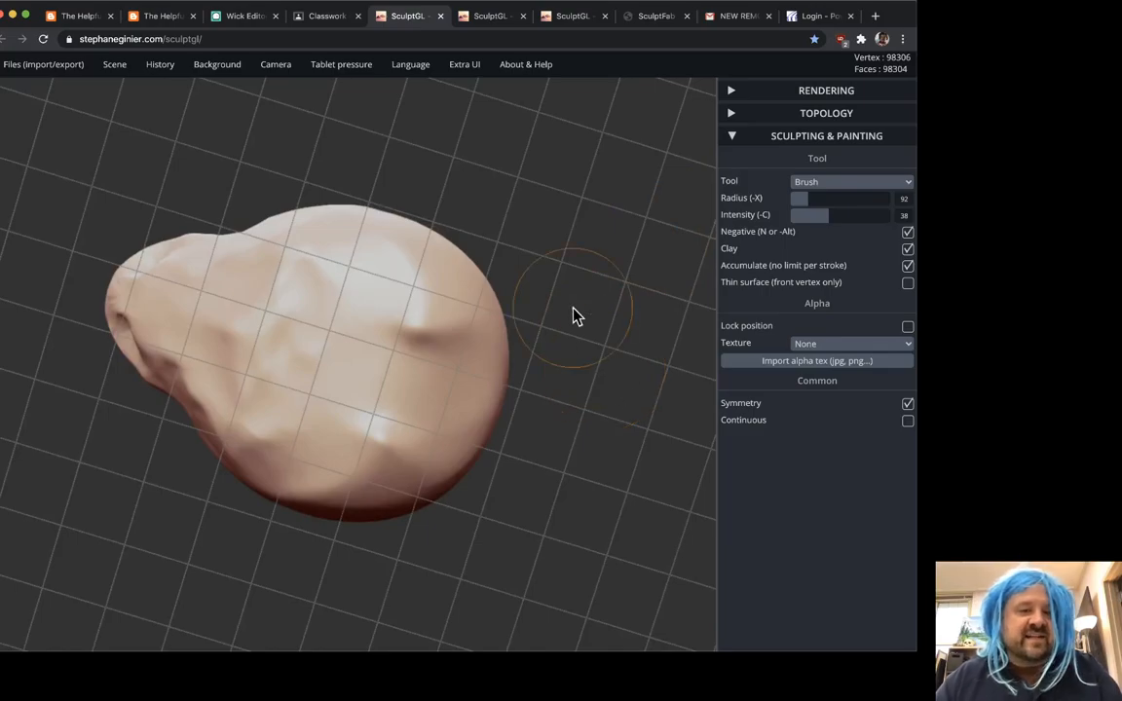
{"action": "key", "text": "space"}
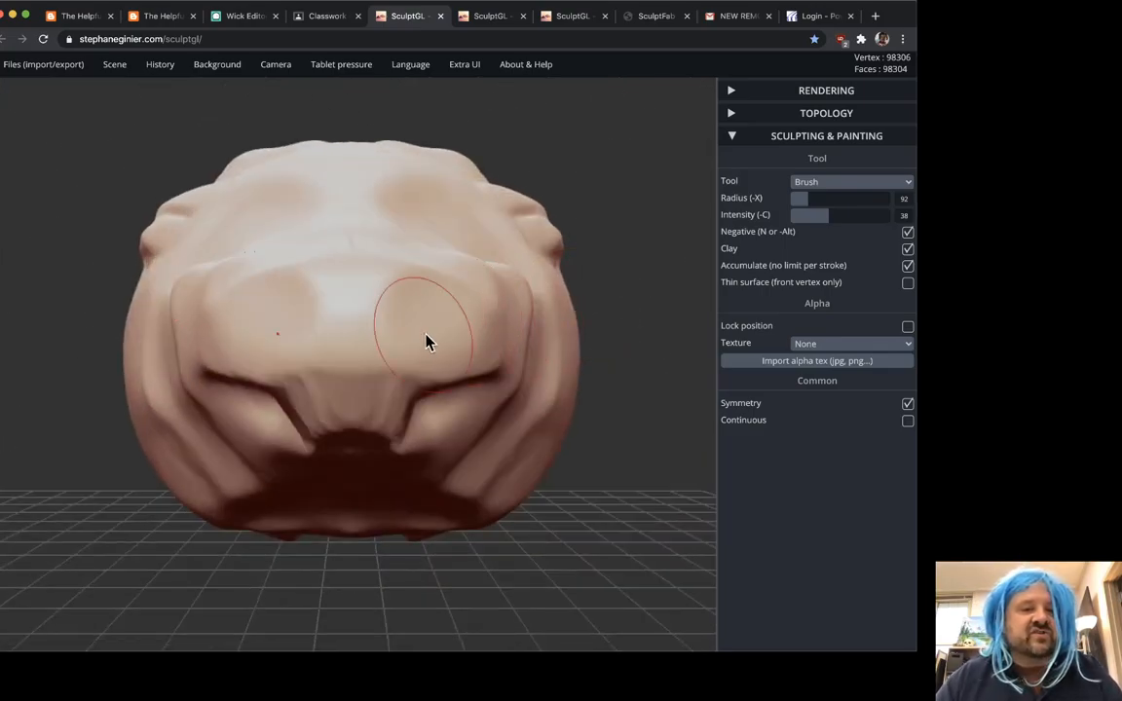
Examine the head from a slightly turned front angle, both close up and from far away.
{"action": "scroll", "coordinate": [584, 339], "scroll_direction": "down", "scroll_amount": 3}
{"action": "mouse_move", "coordinate": [631, 336]}
{"action": "left_mouse_down"}
{"action": "mouse_move", "coordinate": [613, 435]}
{"action": "mouse_move", "coordinate": [601, 318]}
{"action": "mouse_move", "coordinate": [373, 347]}
{"action": "mouse_move", "coordinate": [580, 315]}
{"action": "mouse_move", "coordinate": [655, 272]}
{"action": "mouse_move", "coordinate": [551, 324]}
{"action": "mouse_move", "coordinate": [565, 314]}
{"action": "left_mouse_up"}
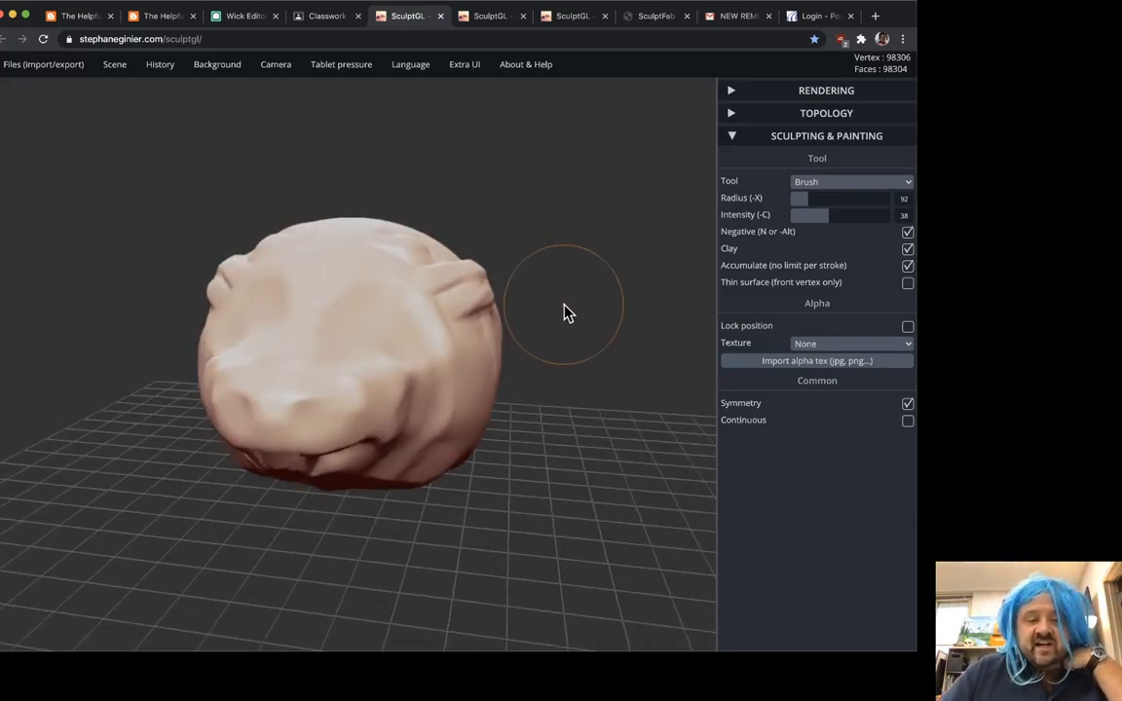
{"action": "scroll", "coordinate": [565, 315], "scroll_direction": "up", "scroll_amount": 5}
{"action": "scroll", "coordinate": [564, 315], "scroll_direction": "down", "scroll_amount": 10}
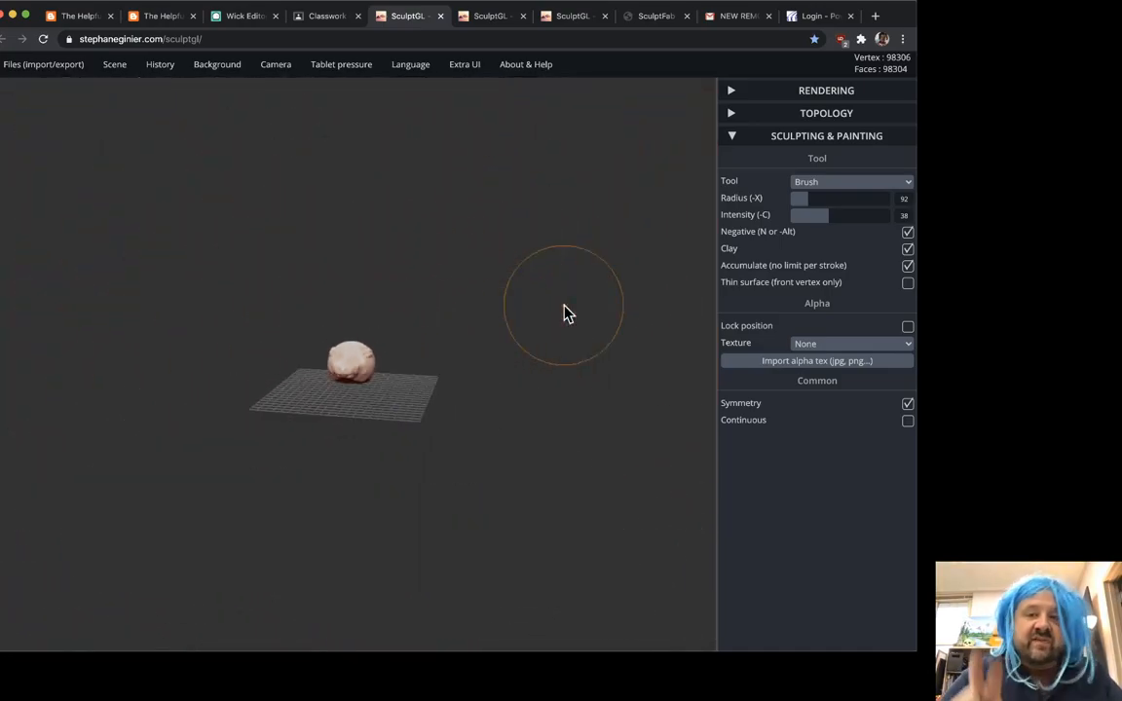
{"action": "scroll", "coordinate": [567, 313], "scroll_direction": "up", "scroll_amount": 8}
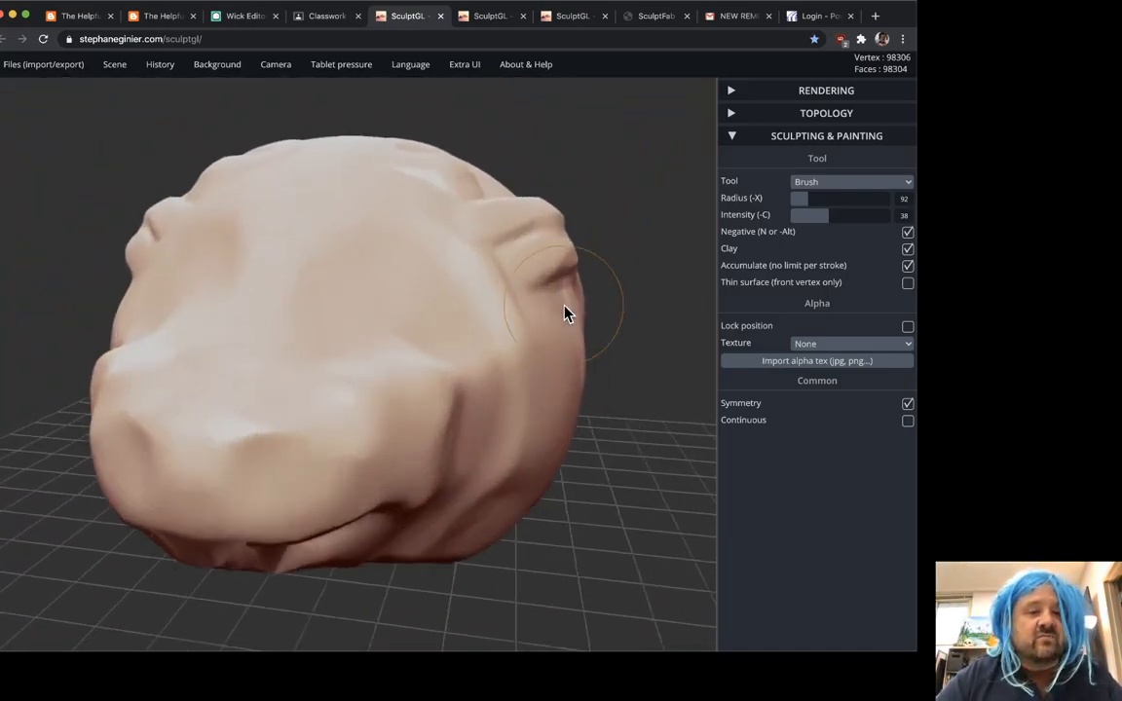
{"action": "scroll", "coordinate": [566, 313], "scroll_direction": "up", "scroll_amount": 5}
{"action": "scroll", "coordinate": [567, 313], "scroll_direction": "down", "scroll_amount": 6}
{"action": "scroll", "coordinate": [567, 313], "scroll_direction": "up", "scroll_amount": 4}
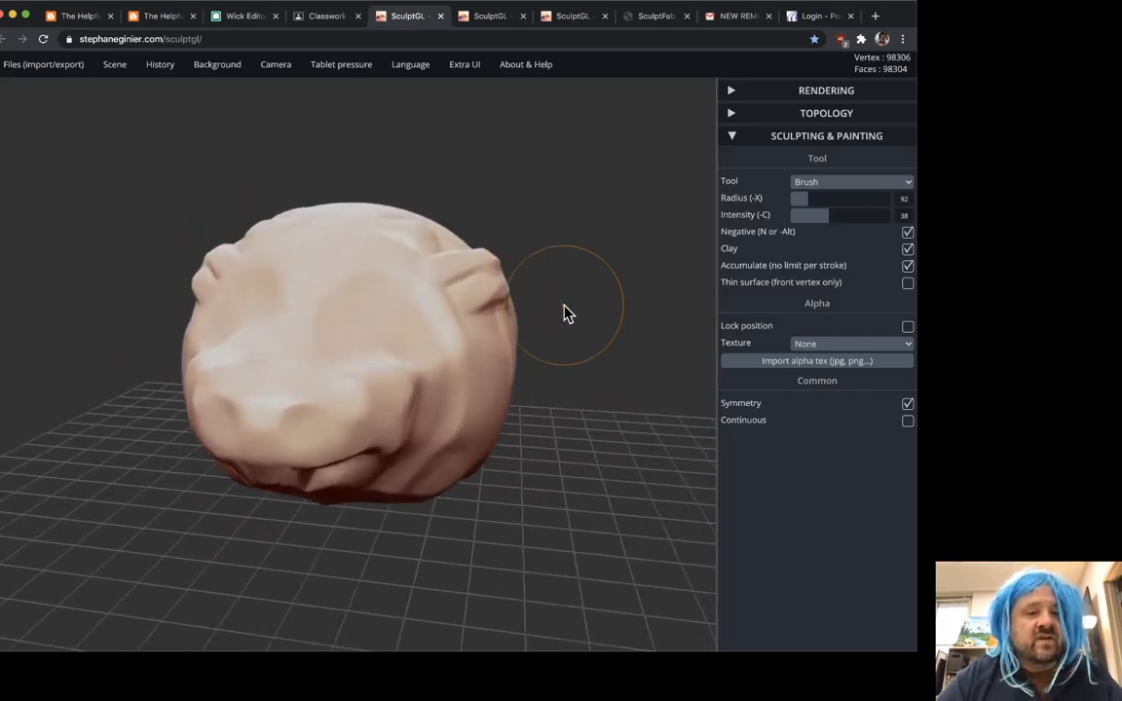
{"action": "mouse_move", "coordinate": [605, 303]}
{"action": "left_mouse_down"}
{"action": "mouse_move", "coordinate": [406, 316]}
{"action": "mouse_move", "coordinate": [548, 300]}
{"action": "mouse_move", "coordinate": [438, 276]}
{"action": "mouse_move", "coordinate": [586, 312]}
{"action": "mouse_move", "coordinate": [682, 317]}
{"action": "mouse_move", "coordinate": [619, 308]}
{"action": "left_mouse_up"}
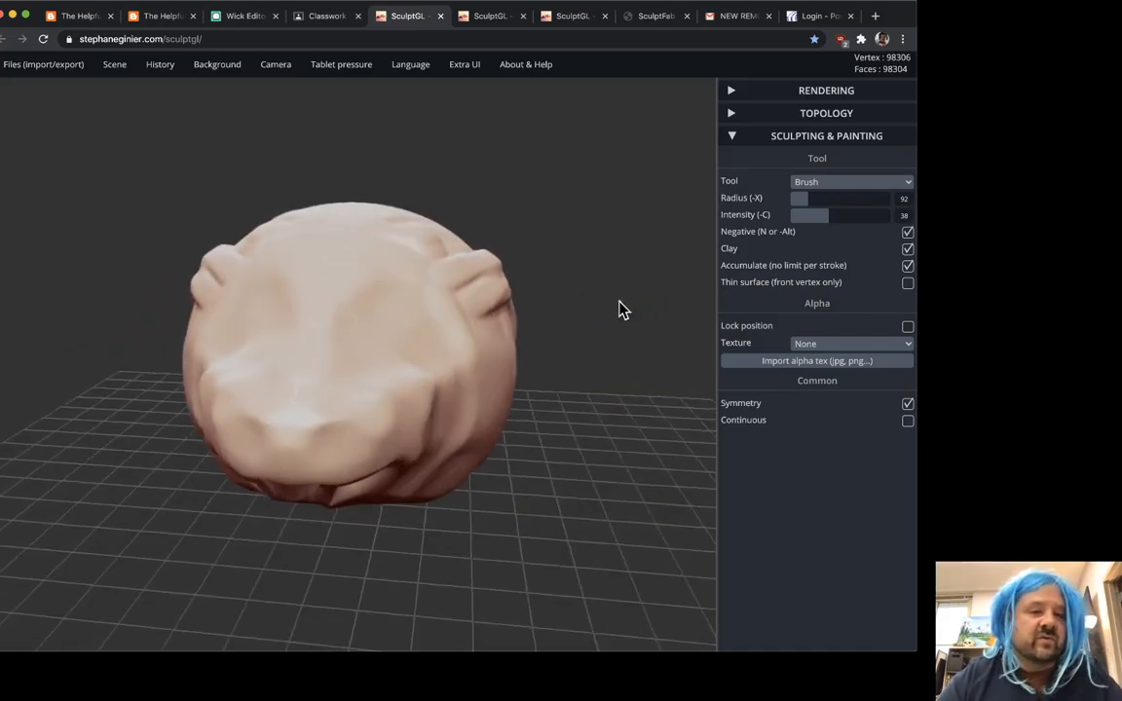
{"action": "scroll", "coordinate": [619, 312], "scroll_direction": "up", "scroll_amount": 5}
{"action": "scroll", "coordinate": [618, 313], "scroll_direction": "down", "scroll_amount": 8}
{"action": "scroll", "coordinate": [620, 312], "scroll_direction": "up", "scroll_amount": 3}
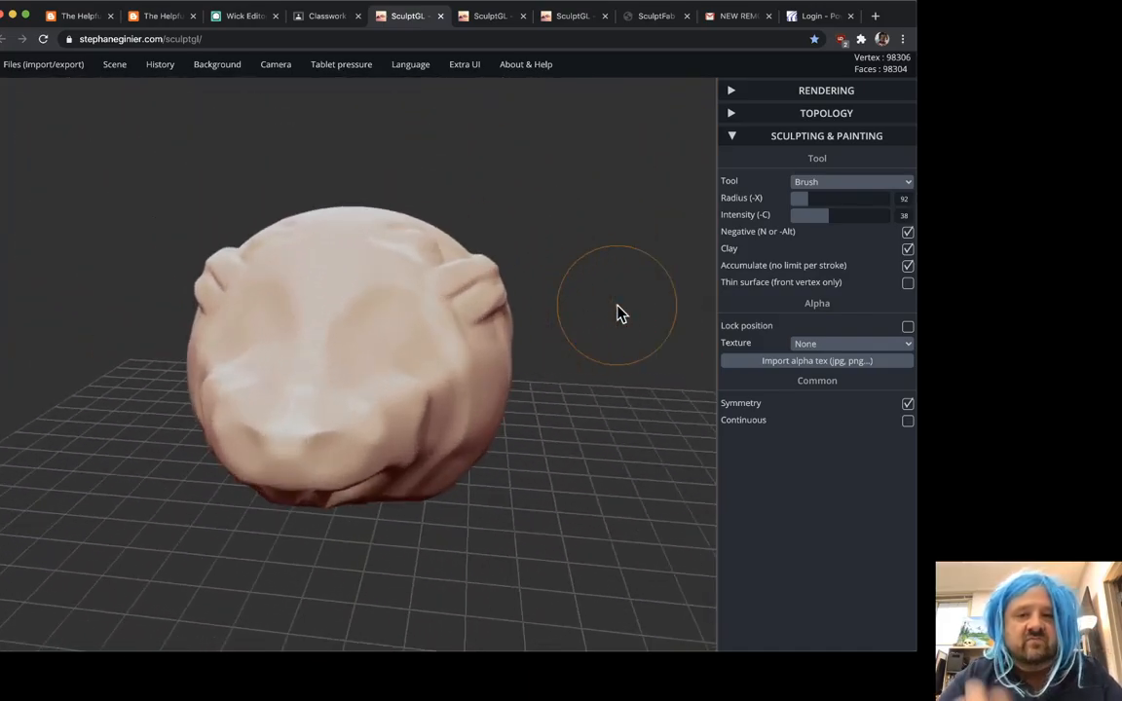
{"action": "scroll", "coordinate": [620, 312], "scroll_direction": "up", "scroll_amount": 4}
{"action": "scroll", "coordinate": [620, 313], "scroll_direction": "down", "scroll_amount": 5}
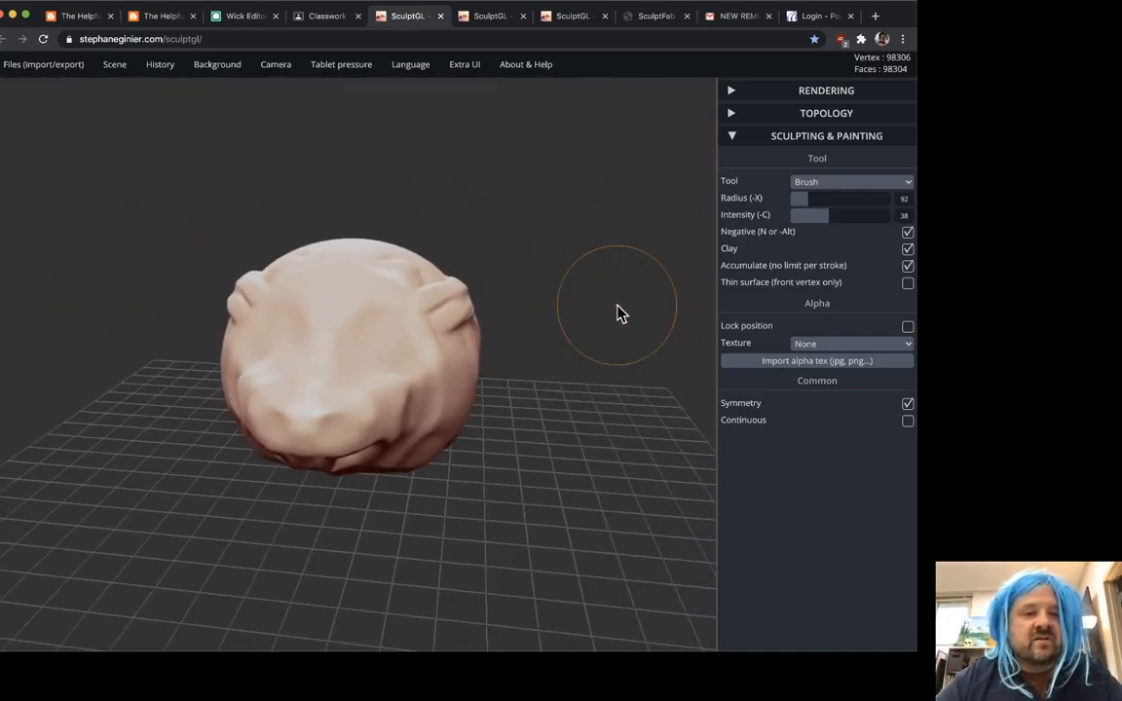
Examine the head's profile from above and from the side, shifting it across the viewport.
{"action": "mouse_move", "coordinate": [618, 313]}
{"action": "left_mouse_down"}
{"action": "mouse_move", "coordinate": [391, 323]}
{"action": "mouse_move", "coordinate": [549, 375]}
{"action": "mouse_move", "coordinate": [617, 332]}
{"action": "left_mouse_up"}
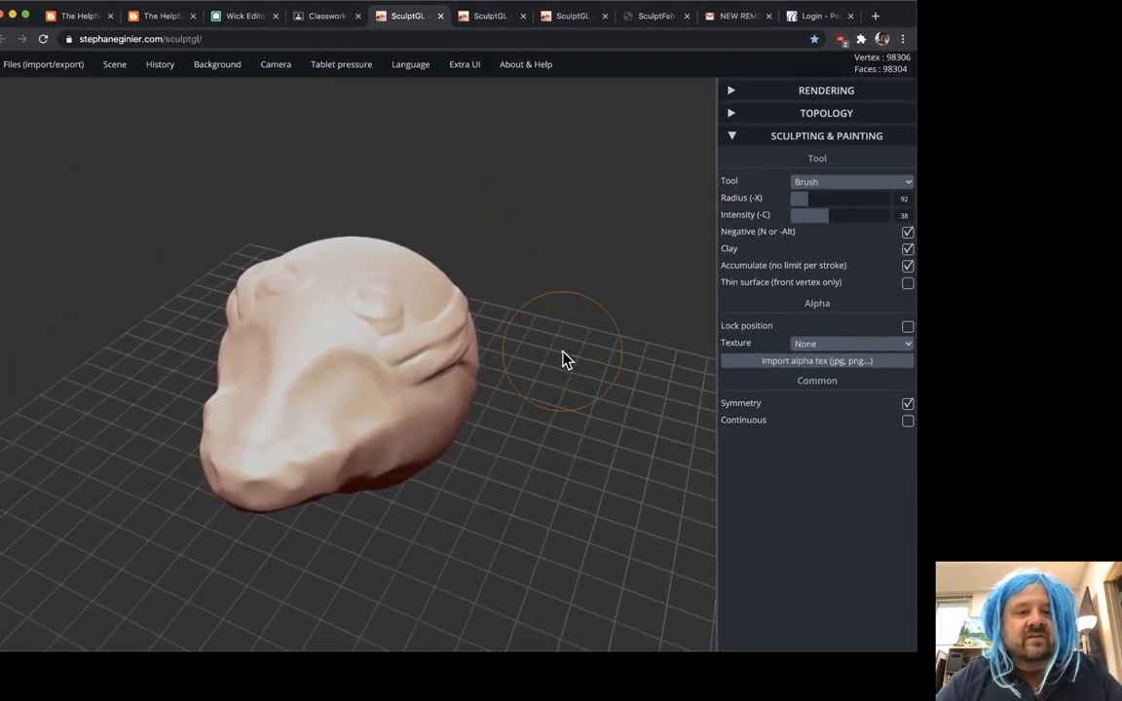
{"action": "mouse_move", "coordinate": [563, 360]}
{"action": "left_mouse_down"}
{"action": "mouse_move", "coordinate": [434, 232]}
{"action": "mouse_move", "coordinate": [529, 383]}
{"action": "mouse_move", "coordinate": [576, 383]}
{"action": "mouse_move", "coordinate": [587, 303]}
{"action": "mouse_move", "coordinate": [541, 346]}
{"action": "mouse_move", "coordinate": [519, 325]}
{"action": "left_mouse_up"}
{"action": "scroll", "coordinate": [518, 318], "scroll_direction": "up", "scroll_amount": 2}
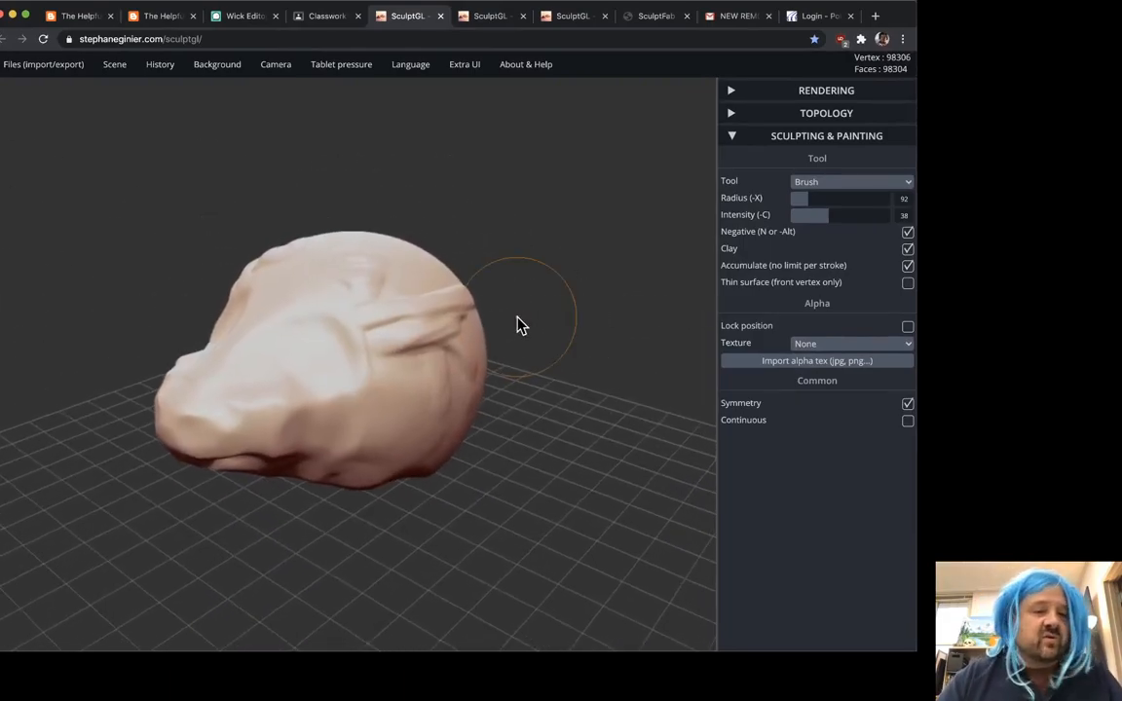
{"action": "scroll", "coordinate": [517, 318], "scroll_direction": "up", "scroll_amount": 2}
{"action": "scroll", "coordinate": [517, 324], "scroll_direction": "up", "scroll_amount": 6}
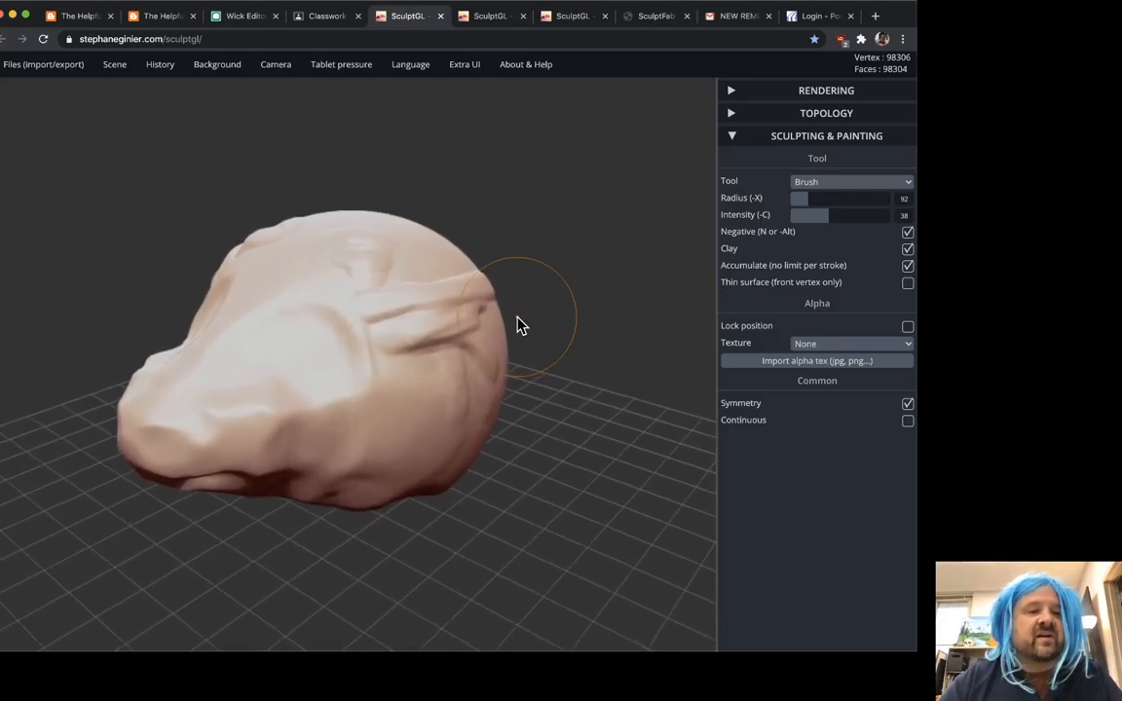
{"action": "key", "text": "Down"}
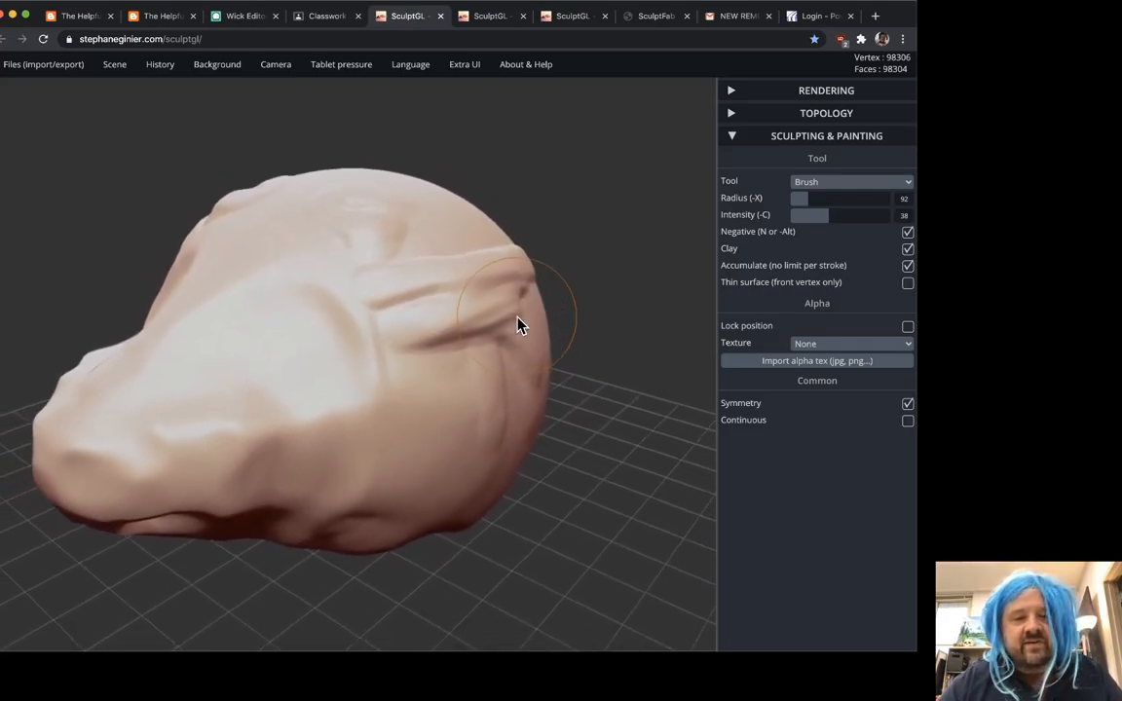
{"action": "key", "text": "Left"}
{"action": "key", "text": "Right"}
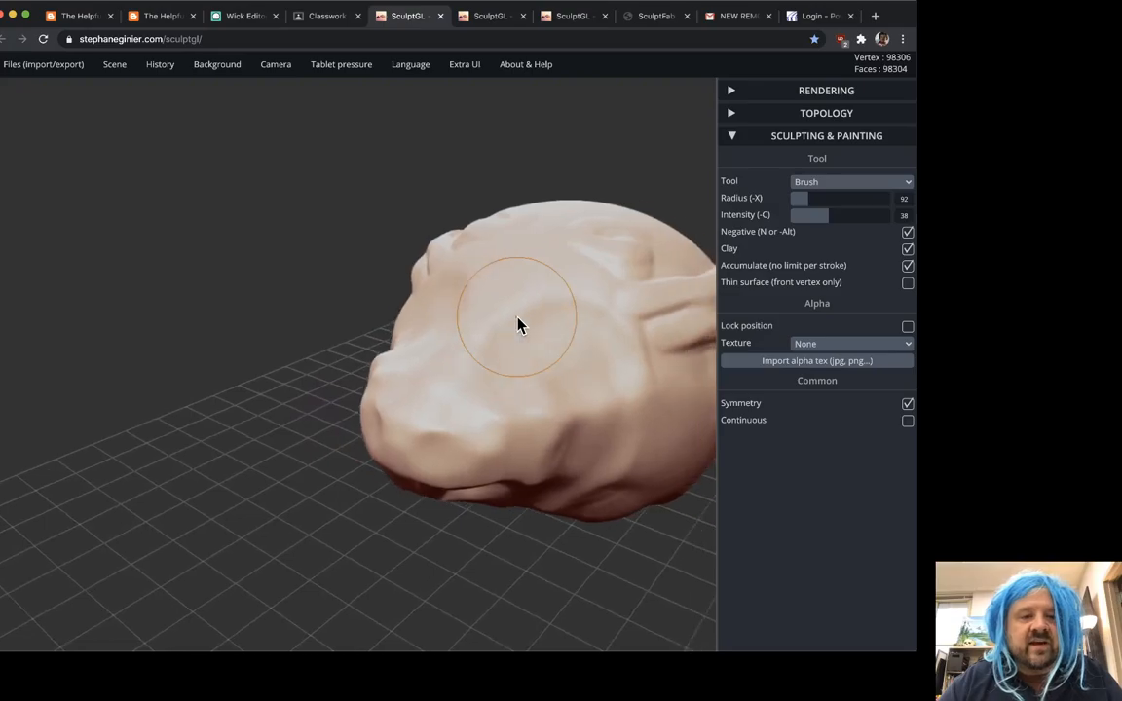
{"action": "key", "text": "Left"}
{"action": "key", "text": "Right"}
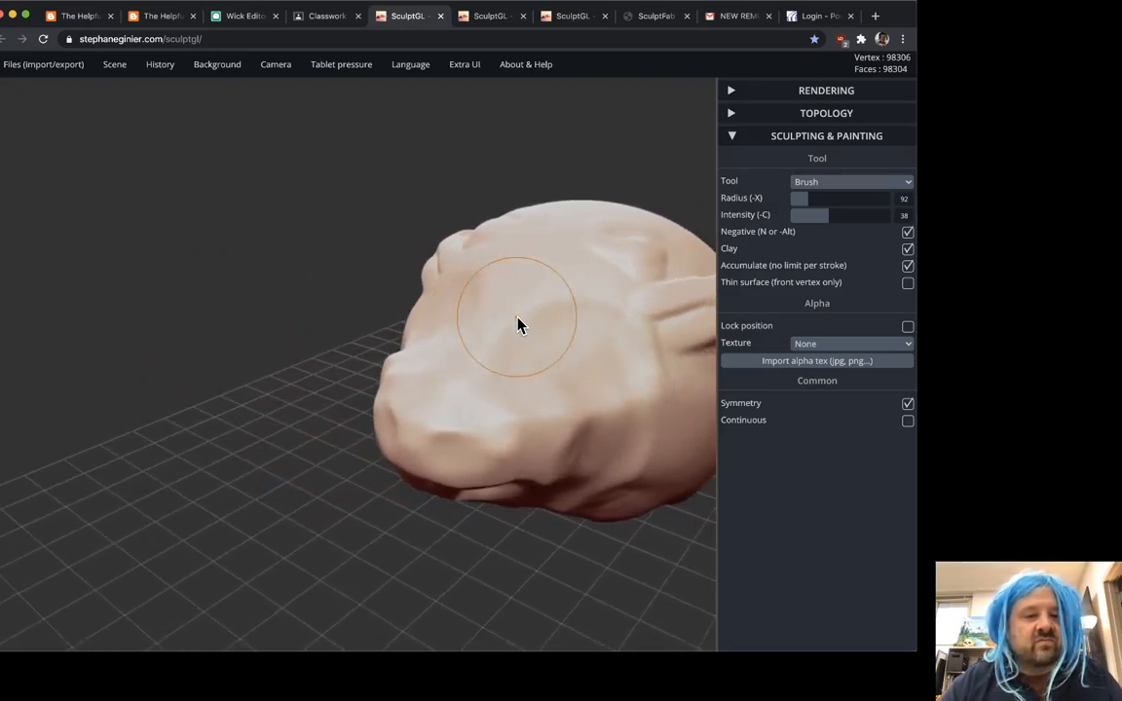
{"action": "key", "text": "Left"}
{"action": "key", "text": "Right"}
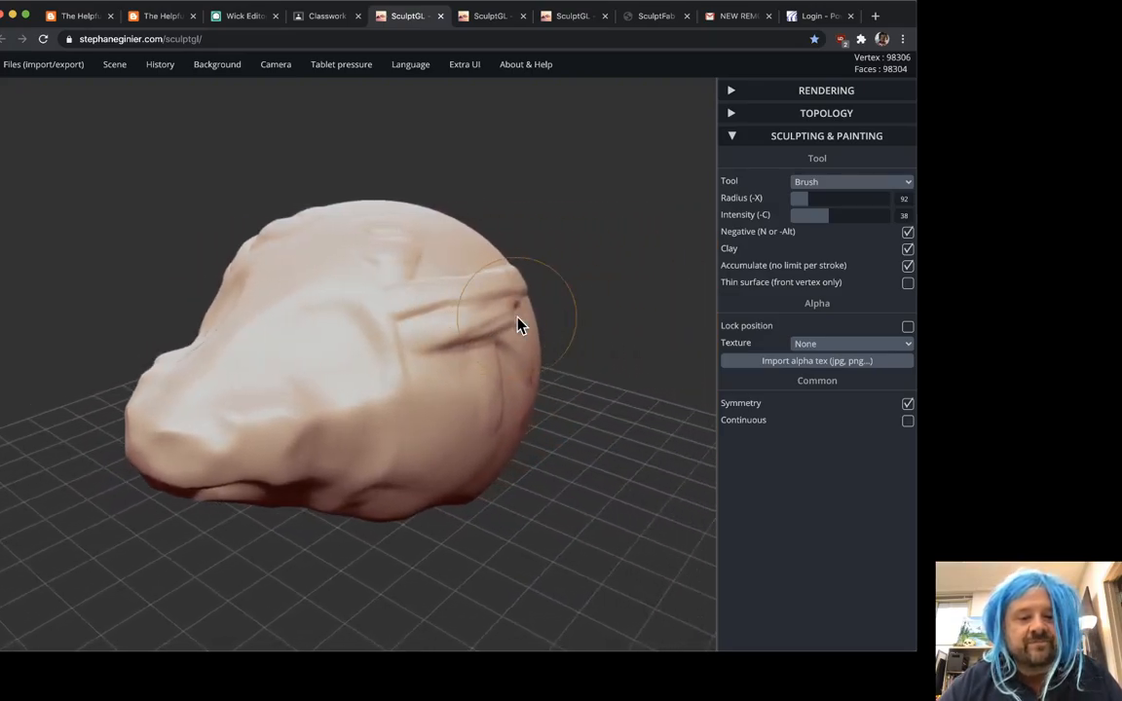
{"action": "key", "text": "Left"}
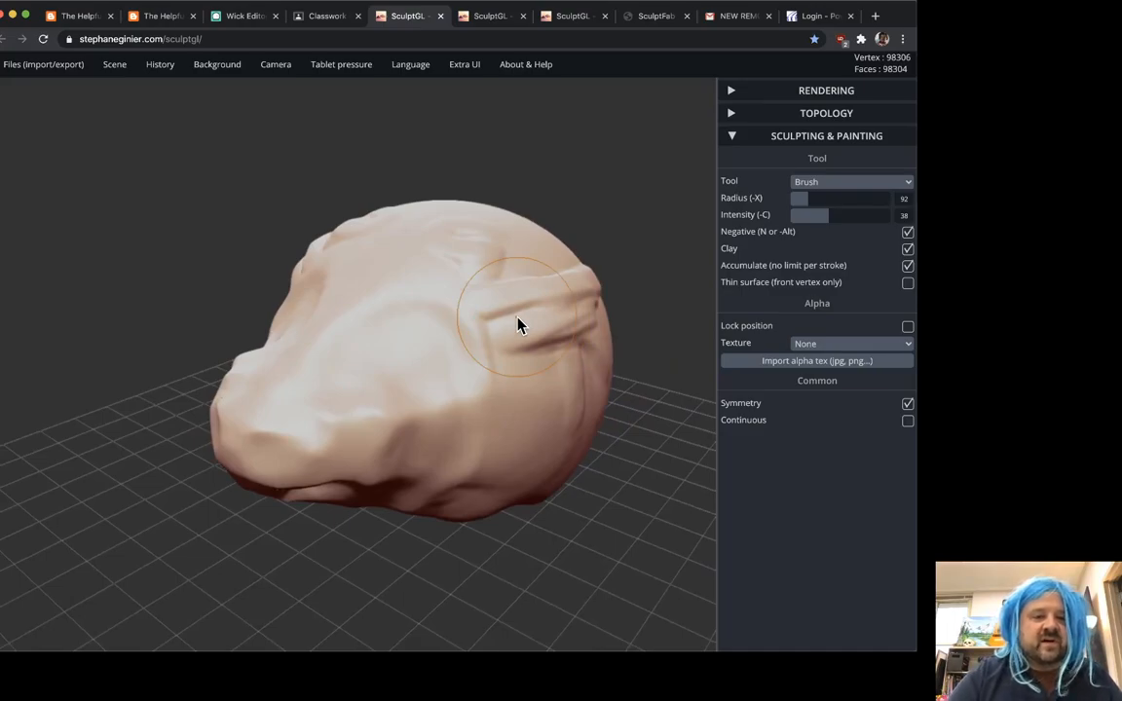
Reset the camera to the front and inspect the head's opposite profile and the top of the skull.
{"action": "key", "text": "space"}
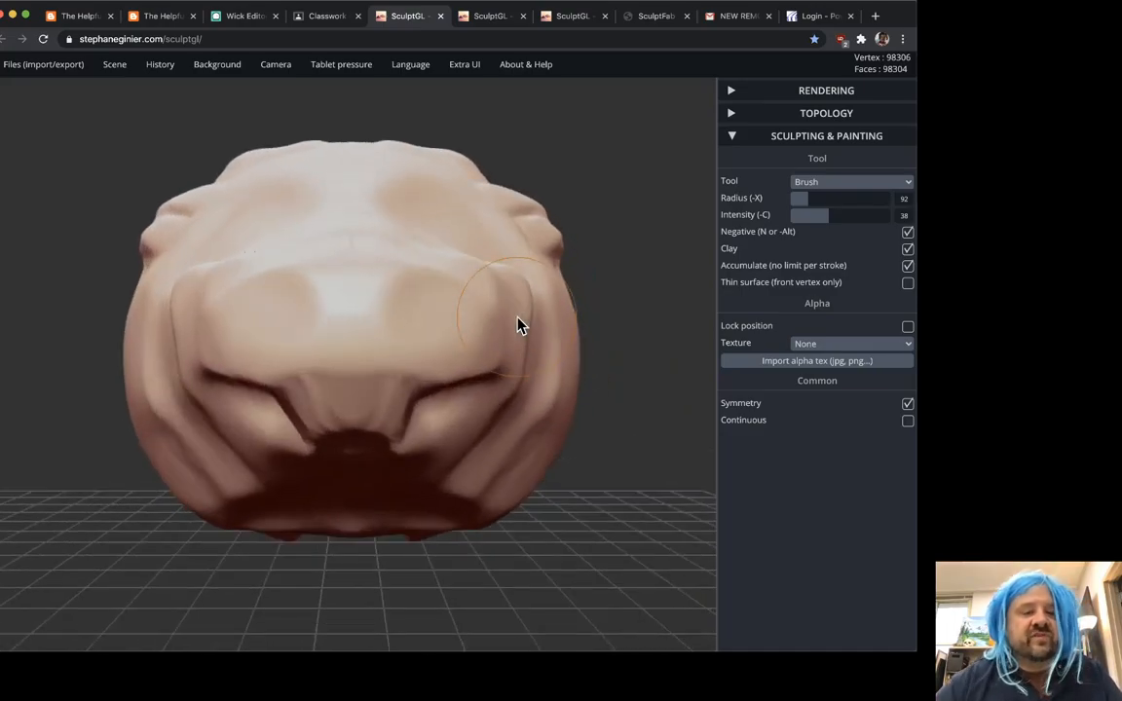
{"action": "scroll", "coordinate": [623, 220], "scroll_direction": "down", "scroll_amount": 3}
{"action": "left_click_drag", "start_coordinate": [624, 332], "coordinate": [524, 363]}
{"action": "left_click_drag", "start_coordinate": [545, 263], "coordinate": [596, 218]}
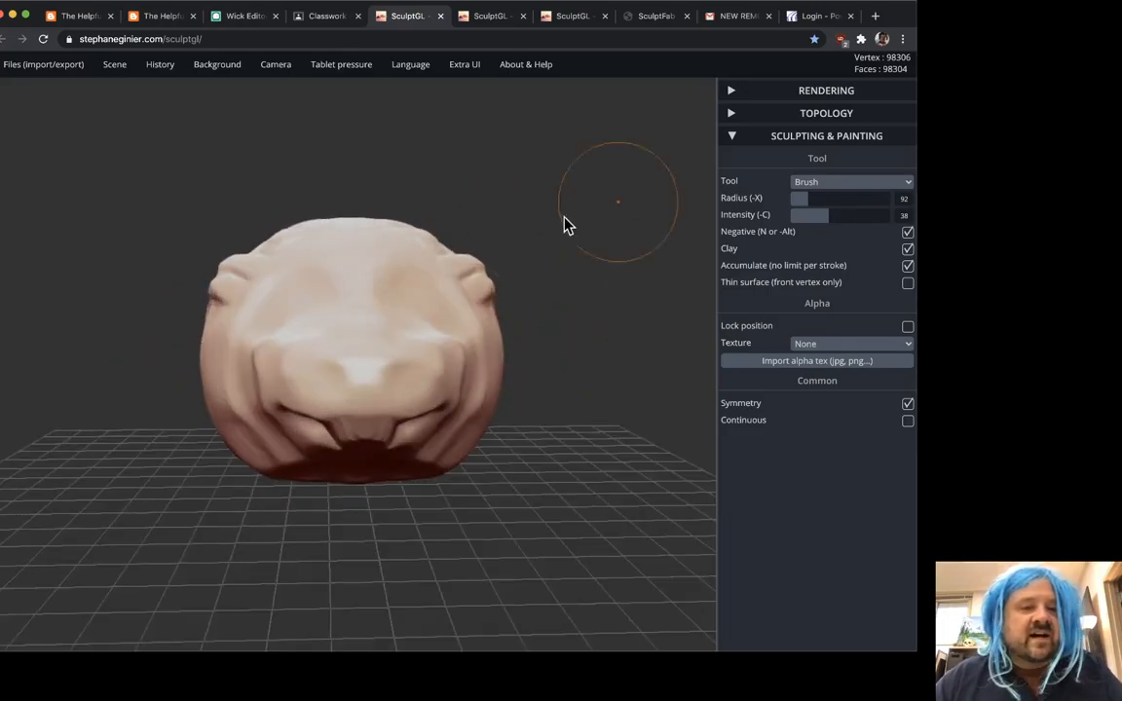
{"action": "left_click_drag", "start_coordinate": [145, 230], "coordinate": [137, 284]}
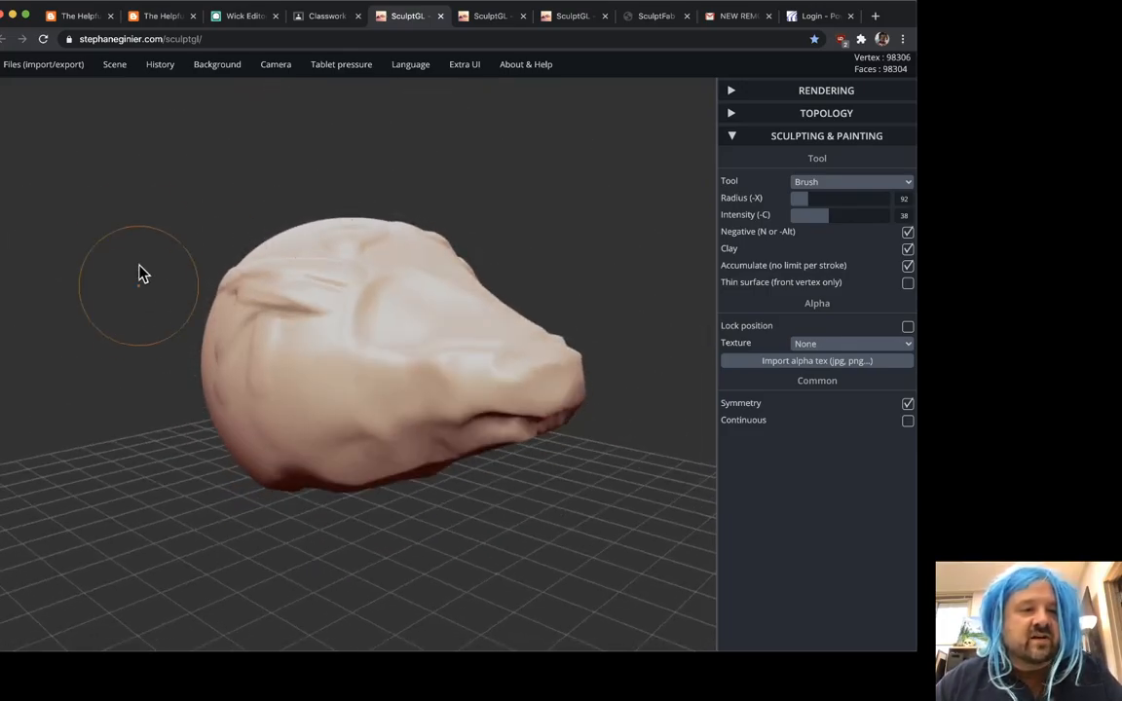
{"action": "left_click_drag", "start_coordinate": [161, 225], "coordinate": [126, 333]}
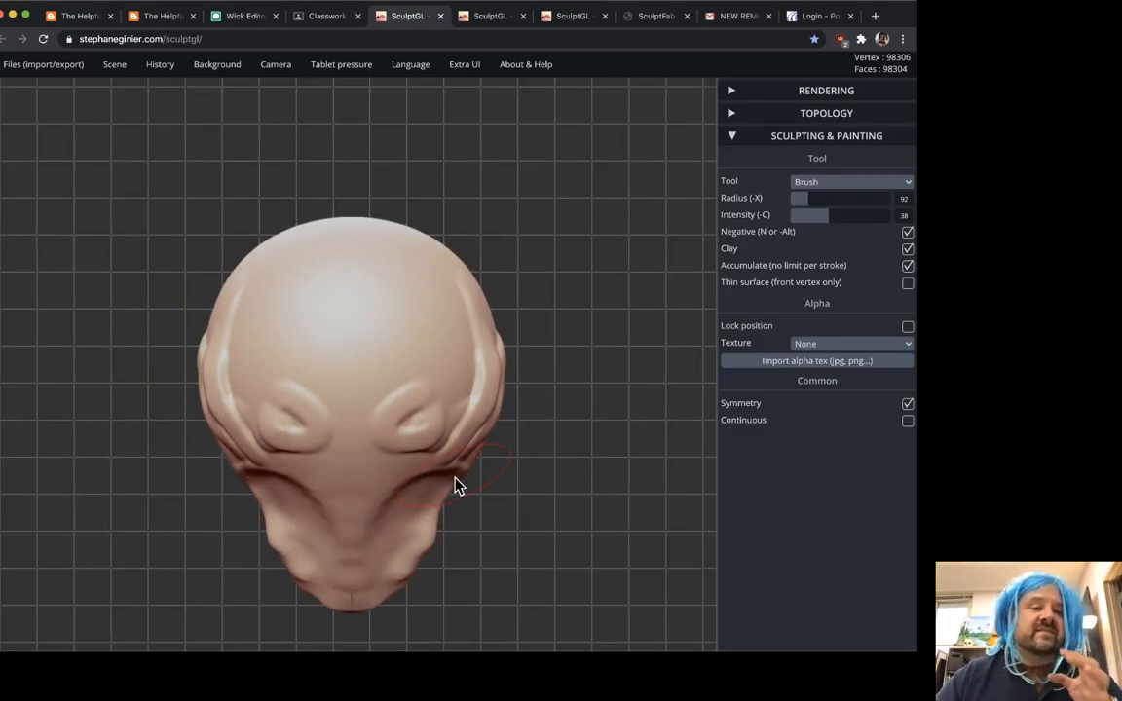
Inspect the head squarely from its side, front, underside and top.
{"action": "mouse_move", "coordinate": [535, 588]}
{"action": "left_mouse_down"}
{"action": "mouse_move", "coordinate": [494, 538]}
{"action": "mouse_move", "coordinate": [438, 506]}
{"action": "mouse_move", "coordinate": [379, 410]}
{"action": "left_mouse_up"}
{"action": "key", "text": "l"}
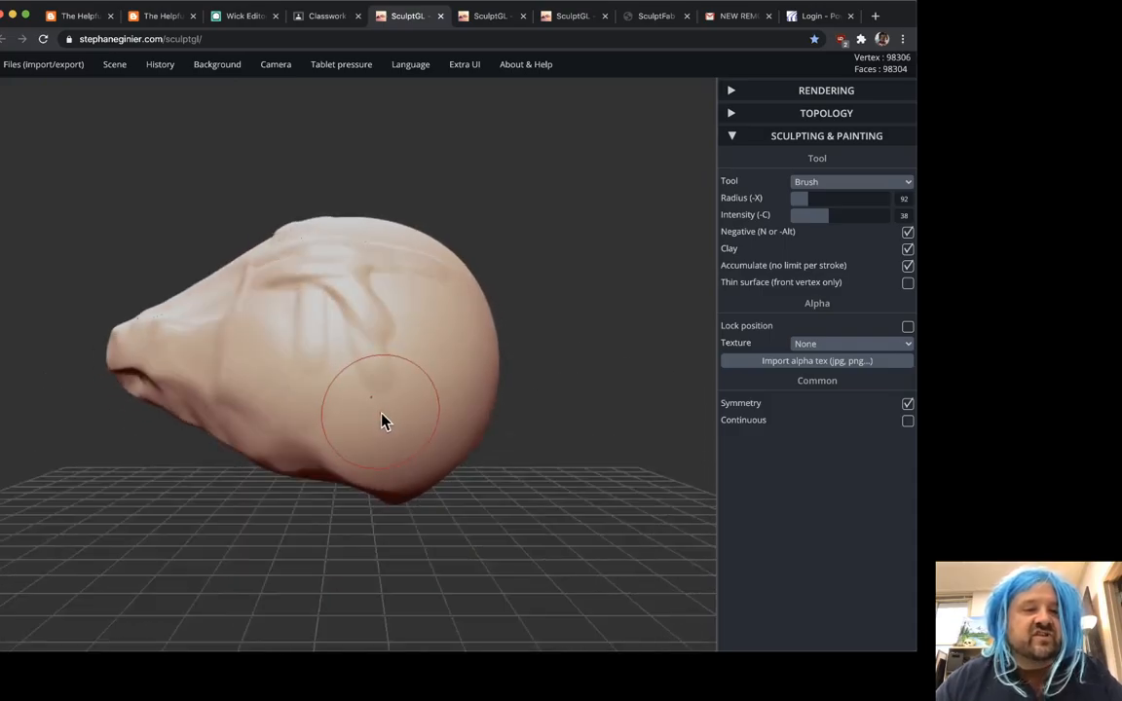
{"action": "mouse_move", "coordinate": [145, 508]}
{"action": "left_mouse_down"}
{"action": "mouse_move", "coordinate": [140, 499]}
{"action": "mouse_move", "coordinate": [378, 511]}
{"action": "left_mouse_up"}
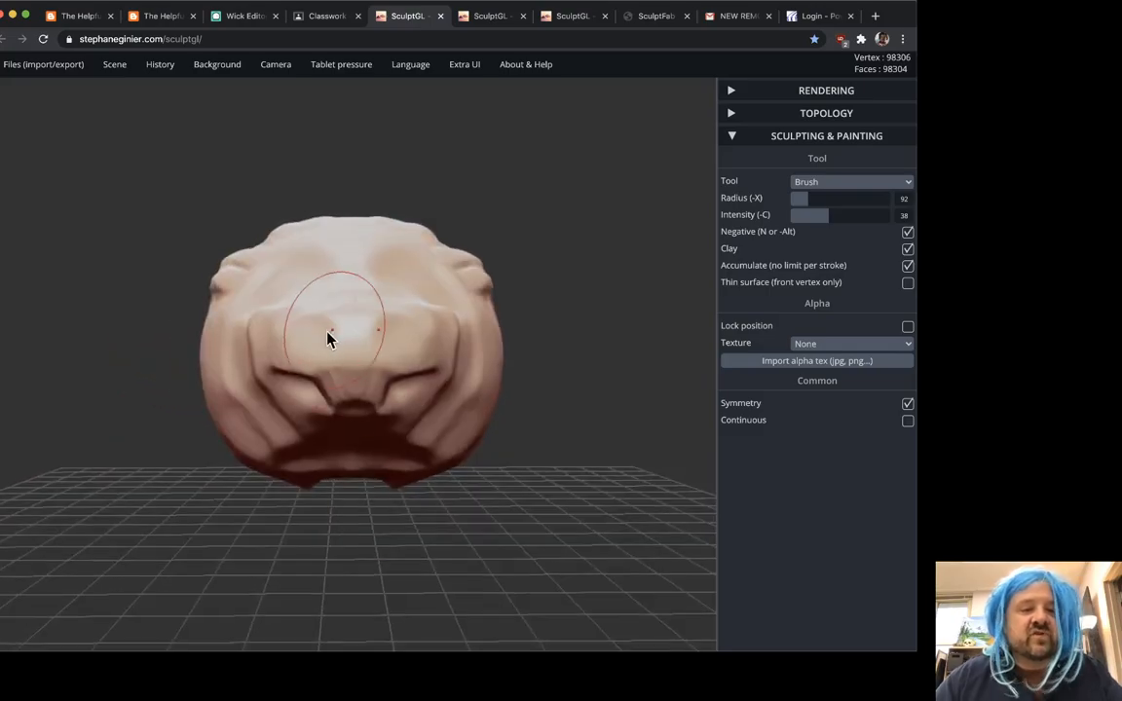
{"action": "left_click_drag", "start_coordinate": [560, 584], "coordinate": [534, 446]}
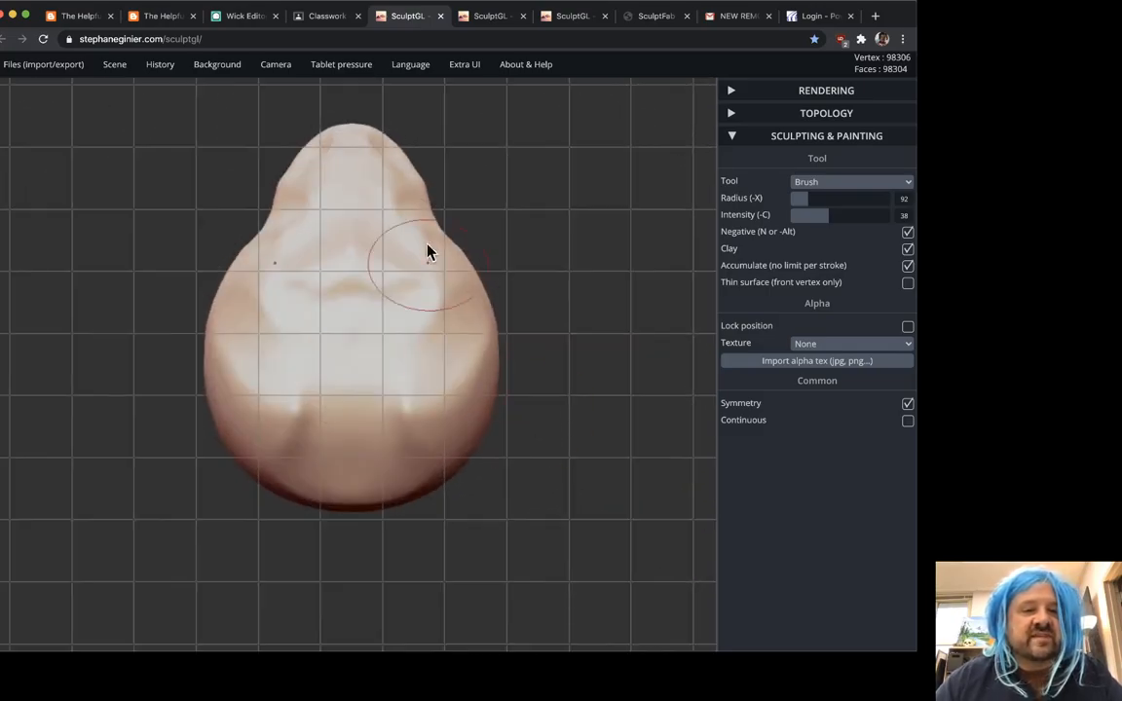
{"action": "mouse_move", "coordinate": [516, 531]}
{"action": "left_mouse_down"}
{"action": "mouse_move", "coordinate": [202, 463]}
{"action": "mouse_move", "coordinate": [271, 556]}
{"action": "mouse_move", "coordinate": [560, 325]}
{"action": "mouse_move", "coordinate": [483, 393]}
{"action": "mouse_move", "coordinate": [448, 360]}
{"action": "mouse_move", "coordinate": [455, 398]}
{"action": "mouse_move", "coordinate": [416, 375]}
{"action": "mouse_move", "coordinate": [389, 336]}
{"action": "mouse_move", "coordinate": [401, 292]}
{"action": "mouse_move", "coordinate": [414, 404]}
{"action": "mouse_move", "coordinate": [389, 419]}
{"action": "mouse_move", "coordinate": [414, 346]}
{"action": "mouse_move", "coordinate": [449, 380]}
{"action": "left_mouse_up"}
{"action": "mouse_move", "coordinate": [565, 312]}
{"action": "left_mouse_down"}
{"action": "mouse_move", "coordinate": [601, 303]}
{"action": "mouse_move", "coordinate": [596, 326]}
{"action": "mouse_move", "coordinate": [579, 207]}
{"action": "mouse_move", "coordinate": [548, 333]}
{"action": "left_mouse_up"}
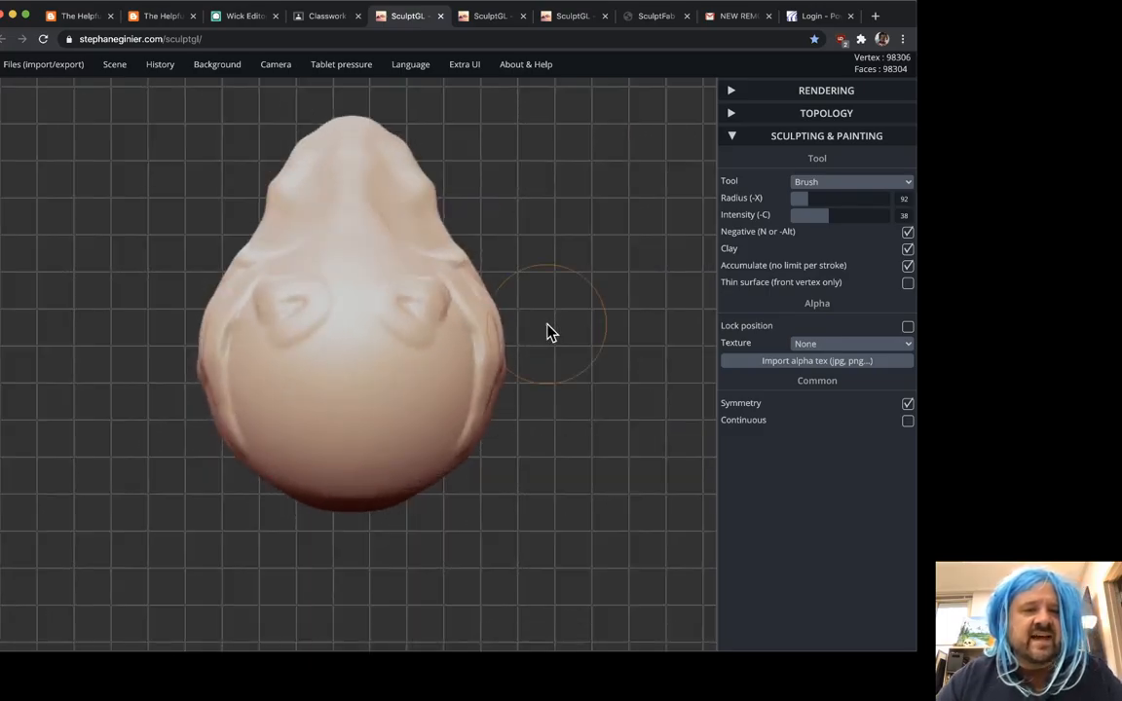
Carve away the raised eye shapes across the top of the head with the negative brush.
{"action": "mouse_move", "coordinate": [376, 355]}
{"action": "left_mouse_down"}
{"action": "mouse_move", "coordinate": [351, 260]}
{"action": "mouse_move", "coordinate": [389, 354]}
{"action": "left_mouse_up"}
{"action": "left_click_drag", "start_coordinate": [313, 354], "coordinate": [281, 315]}
{"action": "left_click_drag", "start_coordinate": [281, 316], "coordinate": [260, 347]}
{"action": "mouse_move", "coordinate": [260, 347]}
{"action": "left_mouse_down"}
{"action": "mouse_move", "coordinate": [268, 307]}
{"action": "mouse_move", "coordinate": [321, 308]}
{"action": "left_mouse_up"}
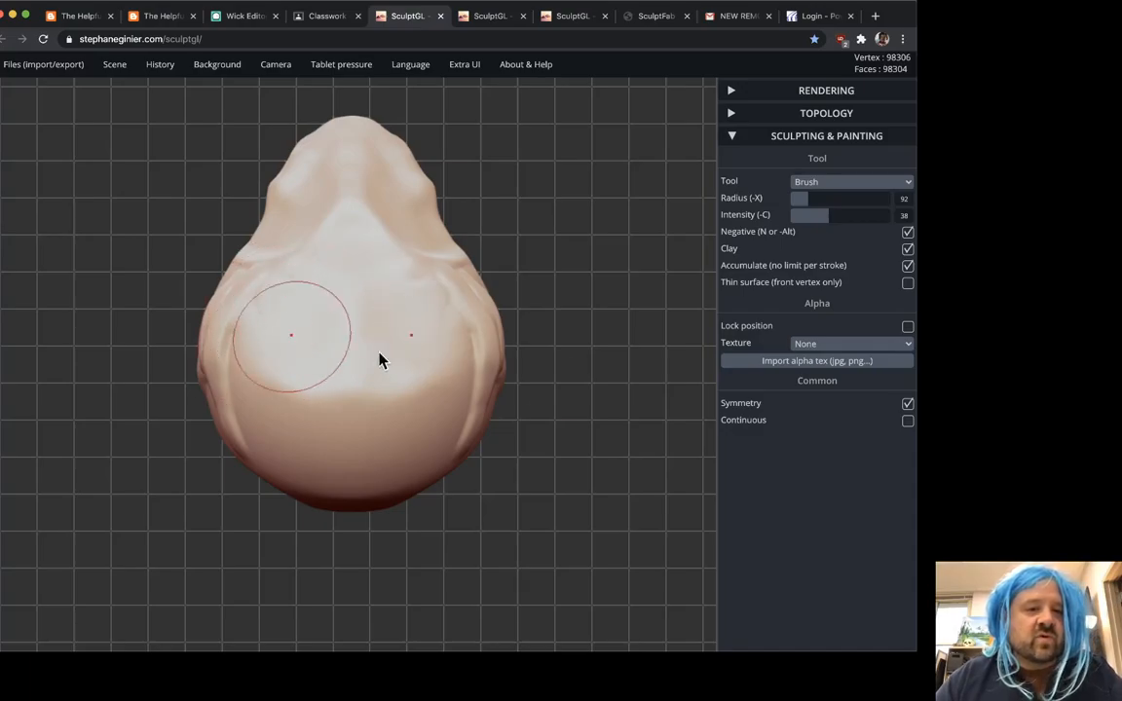
Hollow out the back of the head and carve away the ear folds along its side with the negative brush.
{"action": "mouse_move", "coordinate": [626, 282]}
{"action": "left_mouse_down"}
{"action": "mouse_move", "coordinate": [534, 319]}
{"action": "mouse_move", "coordinate": [413, 251]}
{"action": "mouse_move", "coordinate": [396, 224]}
{"action": "mouse_move", "coordinate": [508, 497]}
{"action": "mouse_move", "coordinate": [426, 451]}
{"action": "mouse_move", "coordinate": [488, 518]}
{"action": "mouse_move", "coordinate": [376, 446]}
{"action": "left_mouse_up"}
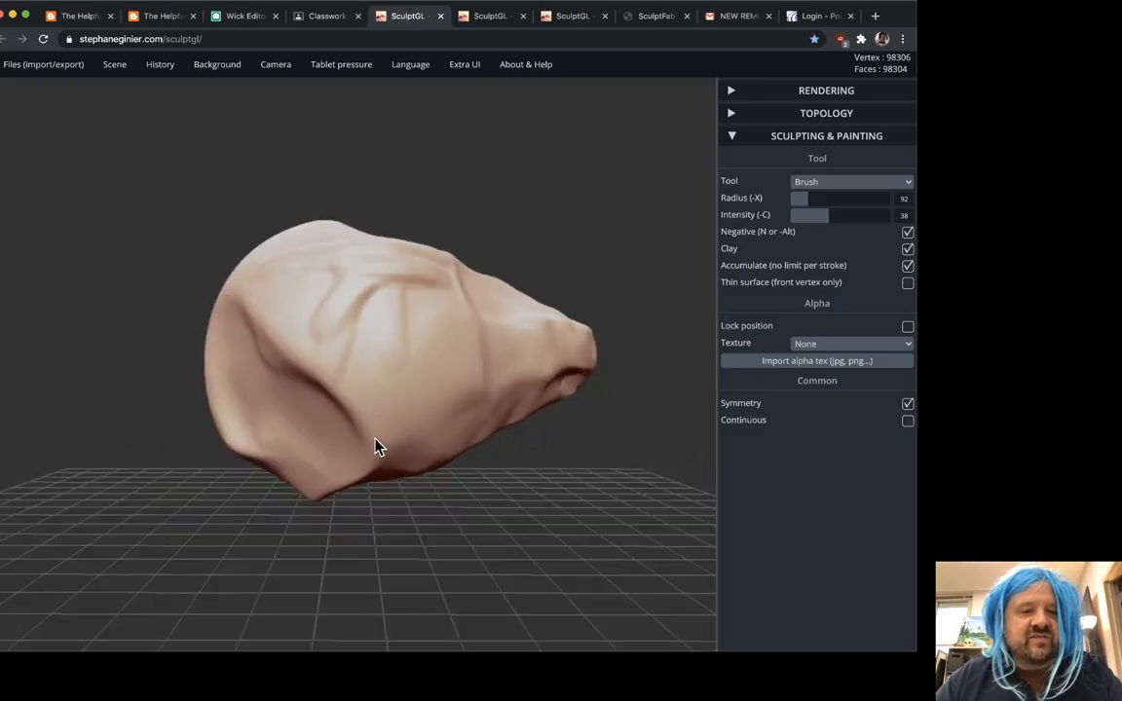
{"action": "left_click_drag", "start_coordinate": [522, 507], "coordinate": [499, 553]}
{"action": "mouse_move", "coordinate": [368, 300]}
{"action": "left_mouse_down"}
{"action": "mouse_move", "coordinate": [353, 337]}
{"action": "mouse_move", "coordinate": [267, 338]}
{"action": "mouse_move", "coordinate": [243, 312]}
{"action": "left_mouse_up"}
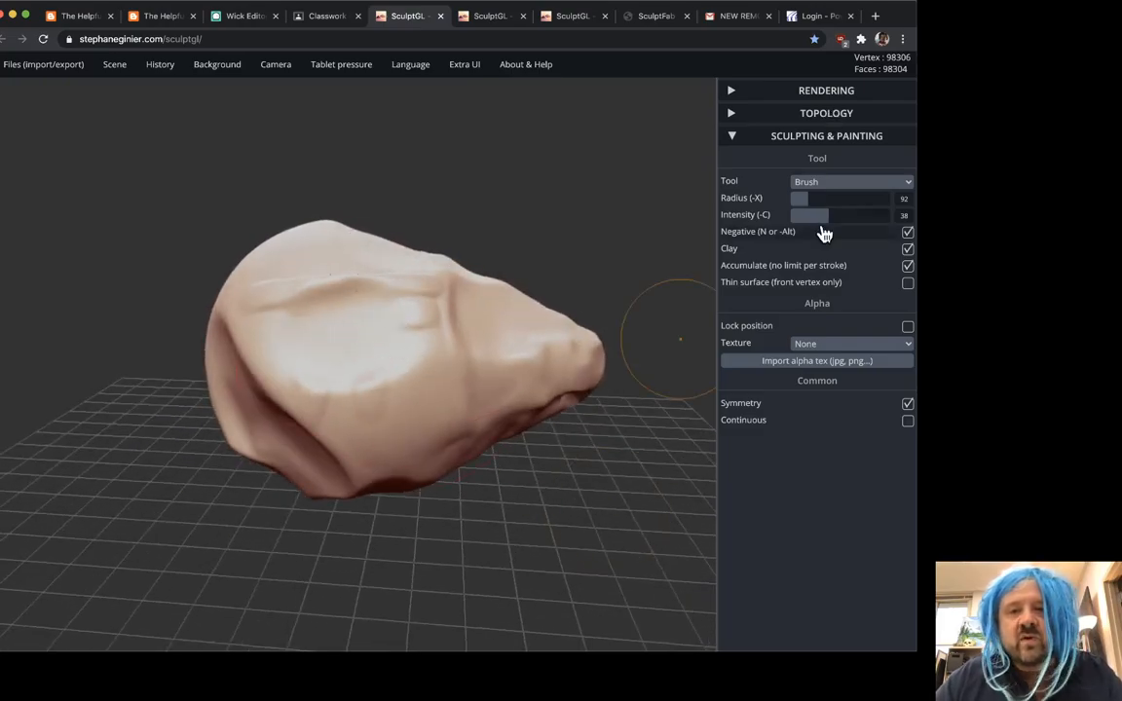
Disable Negative and build up large rounded bulges on the upper sides of the head.
{"action": "left_click", "coordinate": [906, 232]}
{"action": "mouse_move", "coordinate": [254, 297]}
{"action": "left_mouse_down"}
{"action": "mouse_move", "coordinate": [355, 326]}
{"action": "mouse_move", "coordinate": [262, 340]}
{"action": "mouse_move", "coordinate": [253, 292]}
{"action": "mouse_move", "coordinate": [292, 314]}
{"action": "mouse_move", "coordinate": [304, 352]}
{"action": "left_mouse_up"}
{"action": "mouse_move", "coordinate": [519, 506]}
{"action": "left_mouse_down"}
{"action": "mouse_move", "coordinate": [258, 533]}
{"action": "mouse_move", "coordinate": [260, 284]}
{"action": "mouse_move", "coordinate": [283, 308]}
{"action": "mouse_move", "coordinate": [263, 300]}
{"action": "left_mouse_up"}
{"action": "mouse_move", "coordinate": [134, 516]}
{"action": "left_mouse_down"}
{"action": "mouse_move", "coordinate": [281, 488]}
{"action": "mouse_move", "coordinate": [398, 483]}
{"action": "mouse_move", "coordinate": [238, 574]}
{"action": "mouse_move", "coordinate": [271, 532]}
{"action": "mouse_move", "coordinate": [513, 428]}
{"action": "left_mouse_up"}
{"action": "left_click_drag", "start_coordinate": [292, 427], "coordinate": [346, 492]}
{"action": "mouse_move", "coordinate": [175, 517]}
{"action": "left_mouse_down"}
{"action": "mouse_move", "coordinate": [315, 495]}
{"action": "mouse_move", "coordinate": [408, 618]}
{"action": "mouse_move", "coordinate": [371, 603]}
{"action": "left_mouse_up"}
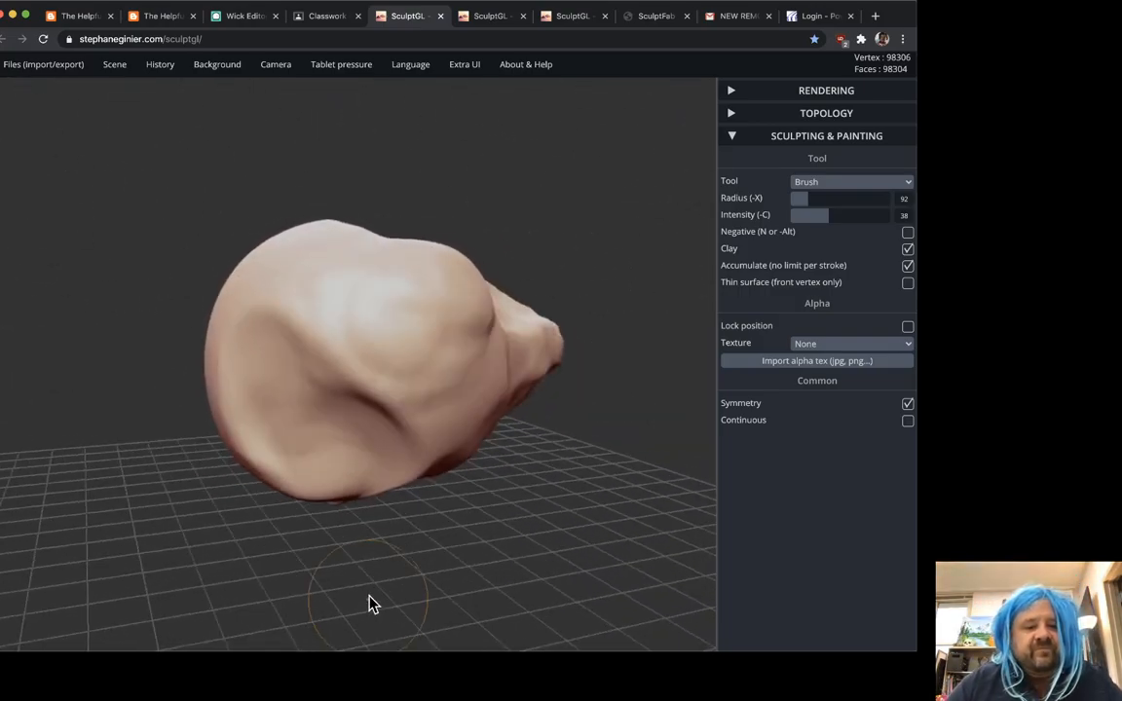
Inspect the reshaped head from the front and review the list of available sculpting tools, keeping Brush.
{"action": "key", "text": "space"}
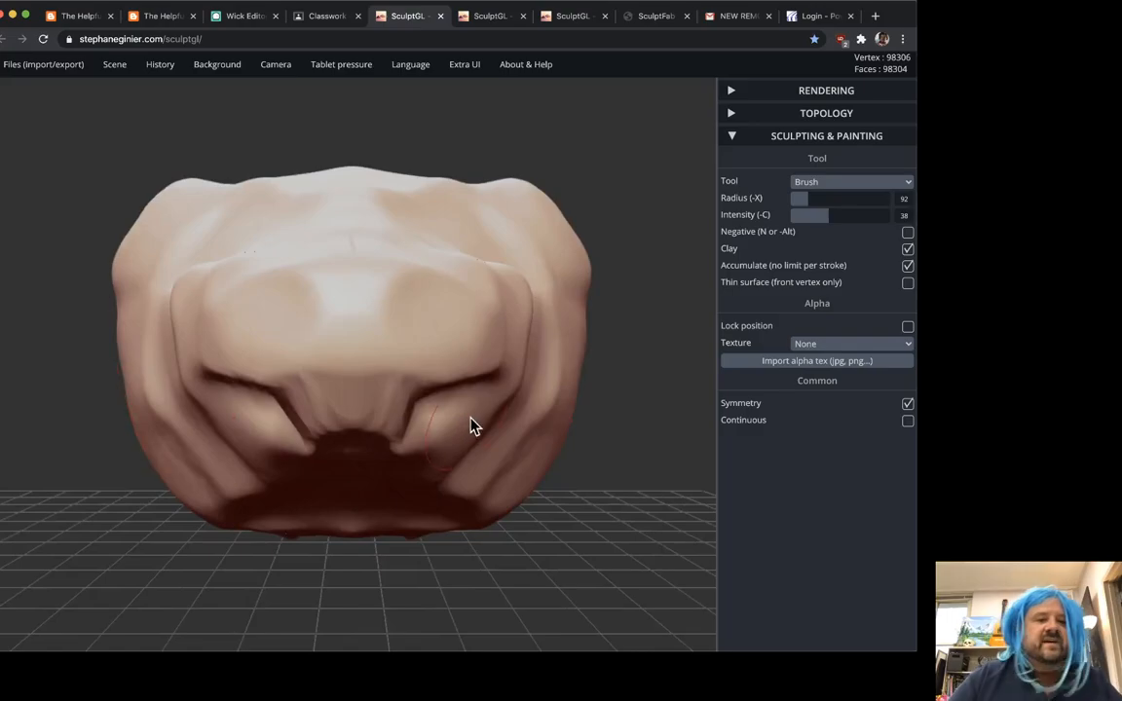
{"action": "scroll", "coordinate": [472, 419], "scroll_direction": "down", "scroll_amount": 5}
{"action": "mouse_move", "coordinate": [509, 381]}
{"action": "left_mouse_down"}
{"action": "mouse_move", "coordinate": [544, 410]}
{"action": "mouse_move", "coordinate": [526, 399]}
{"action": "left_mouse_up"}
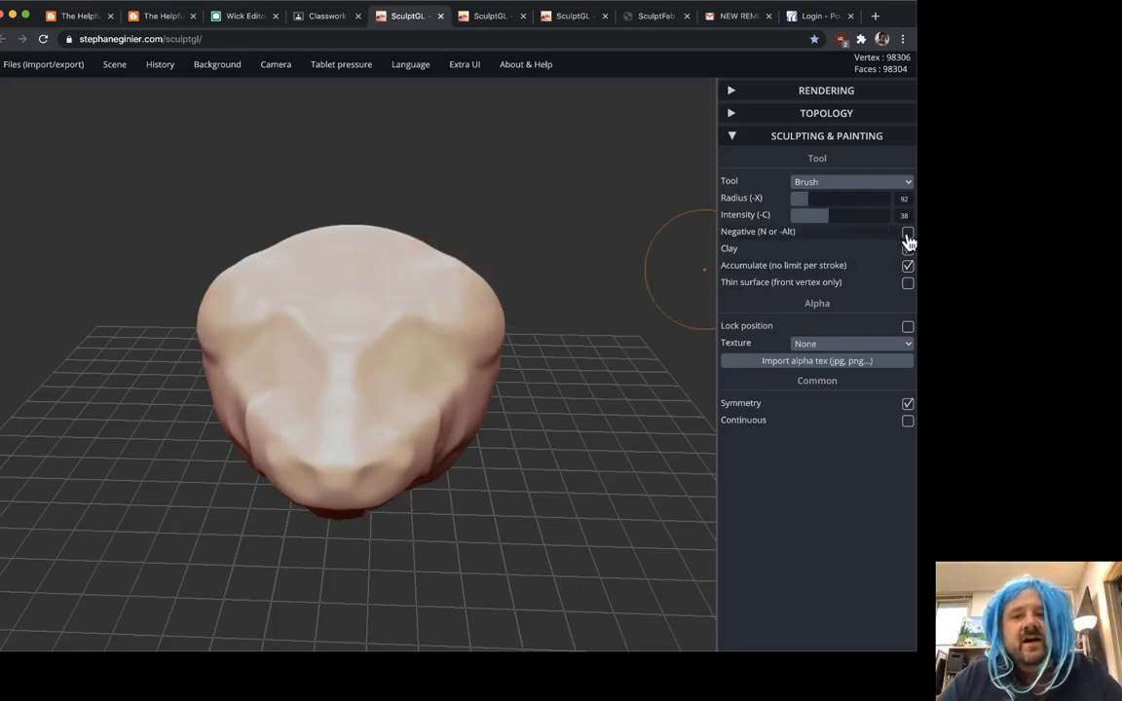
{"action": "left_click", "coordinate": [849, 184]}
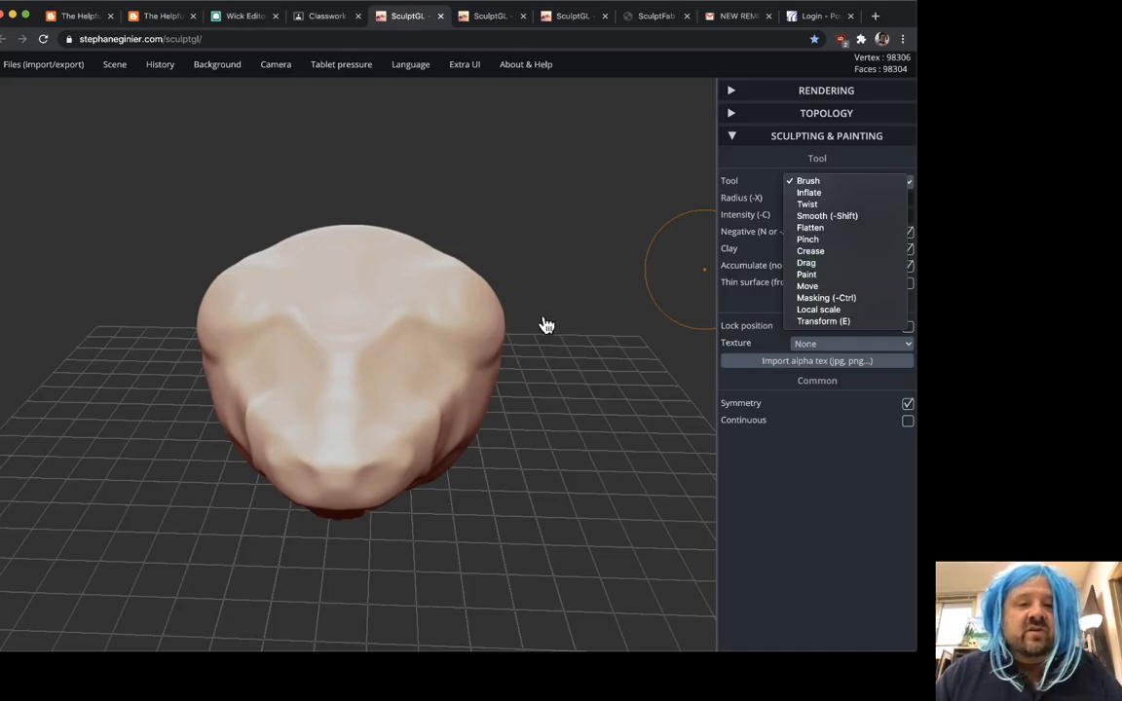
{"action": "left_click", "coordinate": [645, 419]}
Carve a hollow down the cheek beside the jaw with the negative brush.
{"action": "left_click_drag", "start_coordinate": [680, 393], "coordinate": [487, 336]}
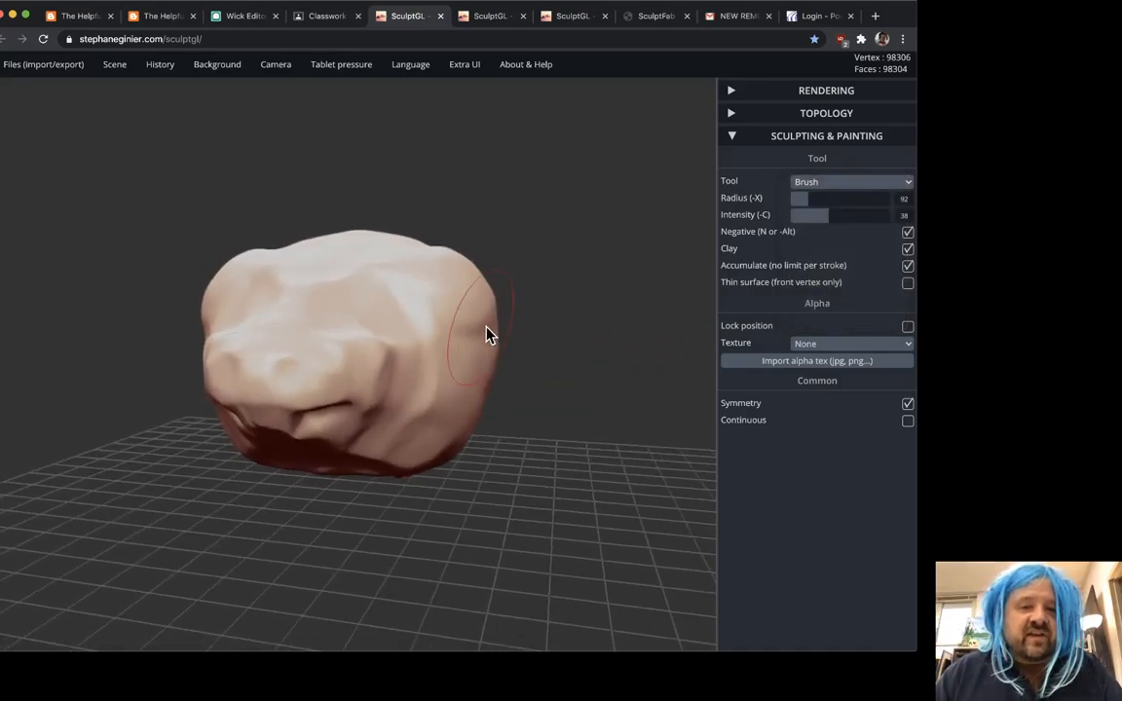
{"action": "left_click_drag", "start_coordinate": [419, 525], "coordinate": [541, 538]}
{"action": "mouse_move", "coordinate": [222, 351]}
{"action": "left_mouse_down"}
{"action": "mouse_move", "coordinate": [256, 413]}
{"action": "mouse_move", "coordinate": [280, 429]}
{"action": "left_mouse_up"}
{"action": "left_click_drag", "start_coordinate": [429, 437], "coordinate": [418, 445]}
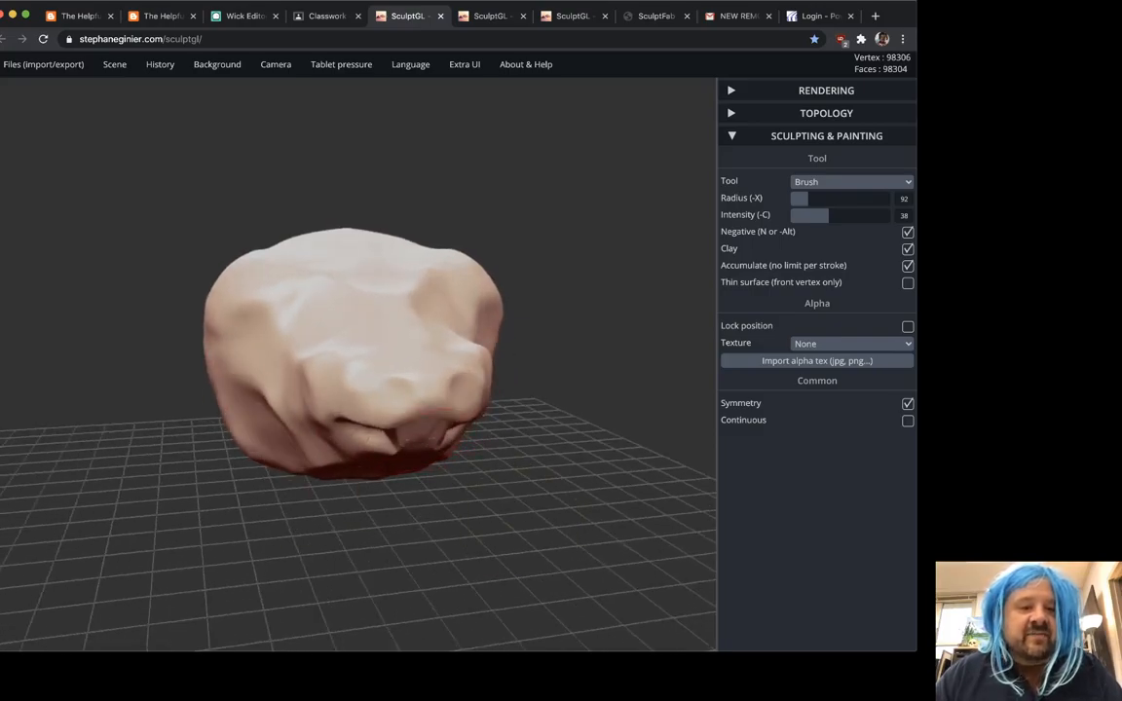
Switch the sculpting tool to Drag and set its radius to 124.
{"action": "mouse_move", "coordinate": [529, 511]}
{"action": "left_mouse_down"}
{"action": "mouse_move", "coordinate": [380, 499]}
{"action": "mouse_move", "coordinate": [470, 500]}
{"action": "left_mouse_up"}
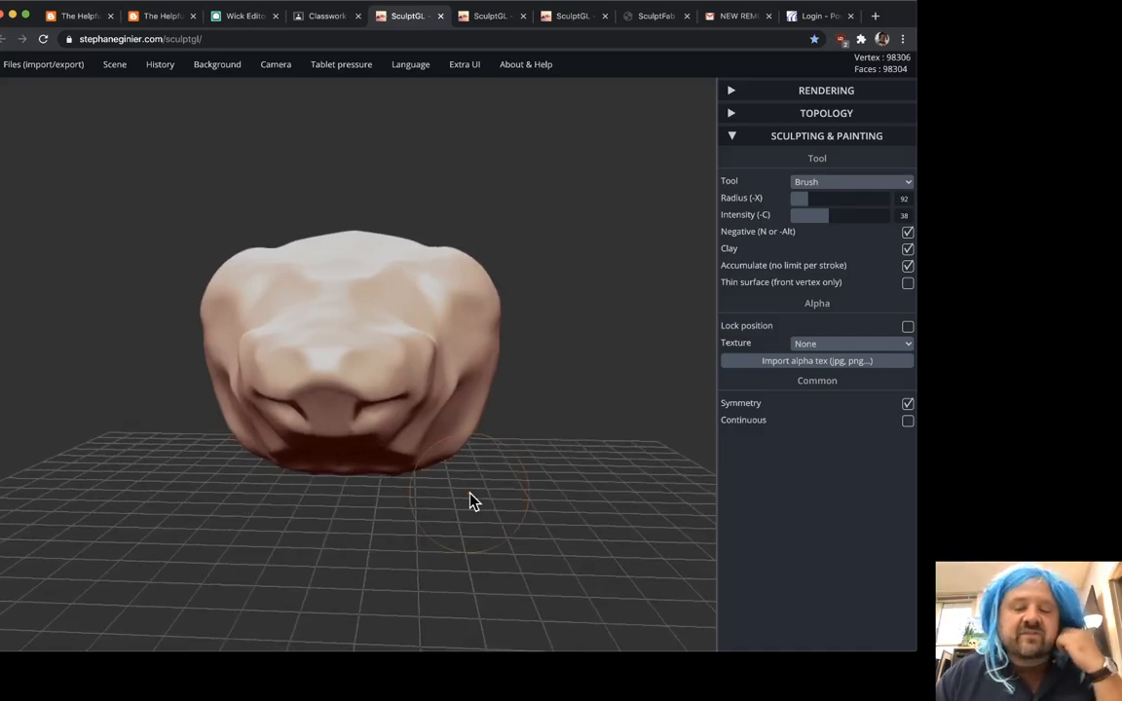
{"action": "left_click", "coordinate": [853, 183]}
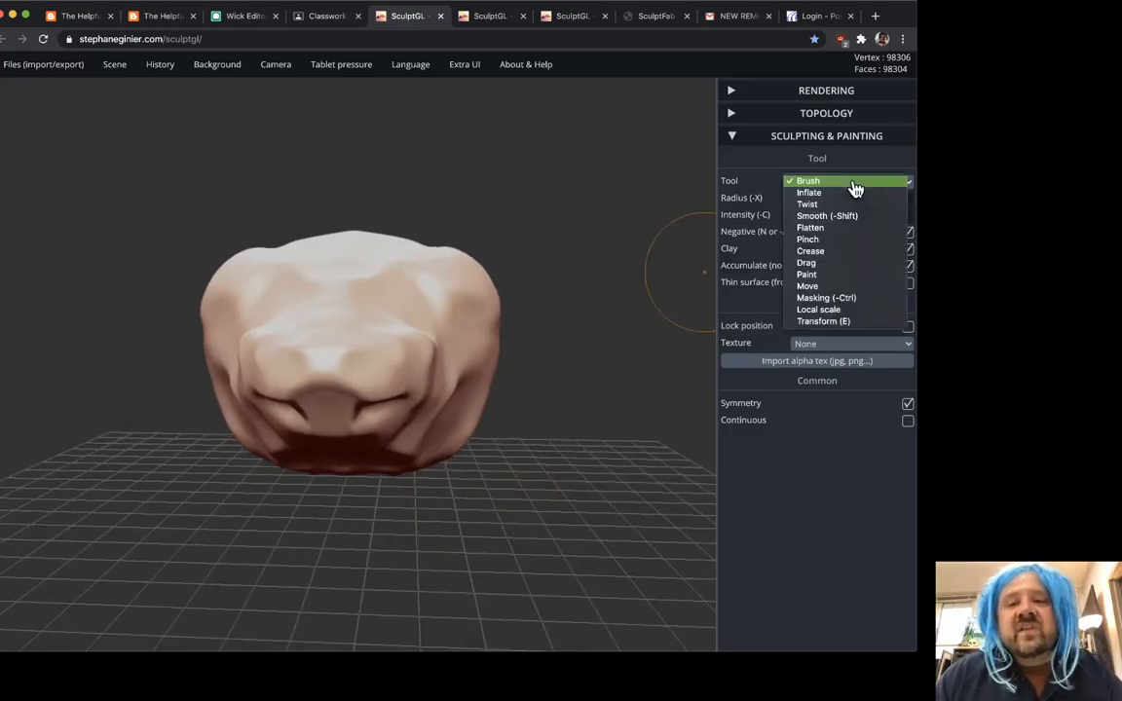
{"action": "left_click", "coordinate": [840, 263]}
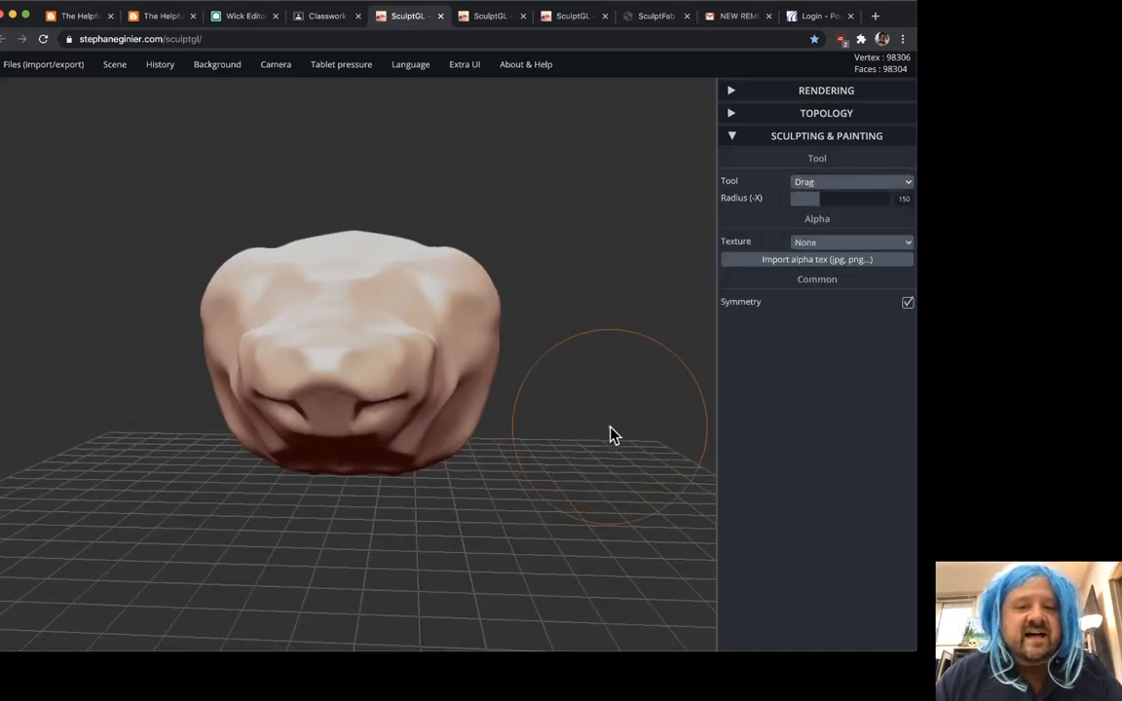
{"action": "scroll", "coordinate": [624, 390], "scroll_direction": "up", "scroll_amount": 3}
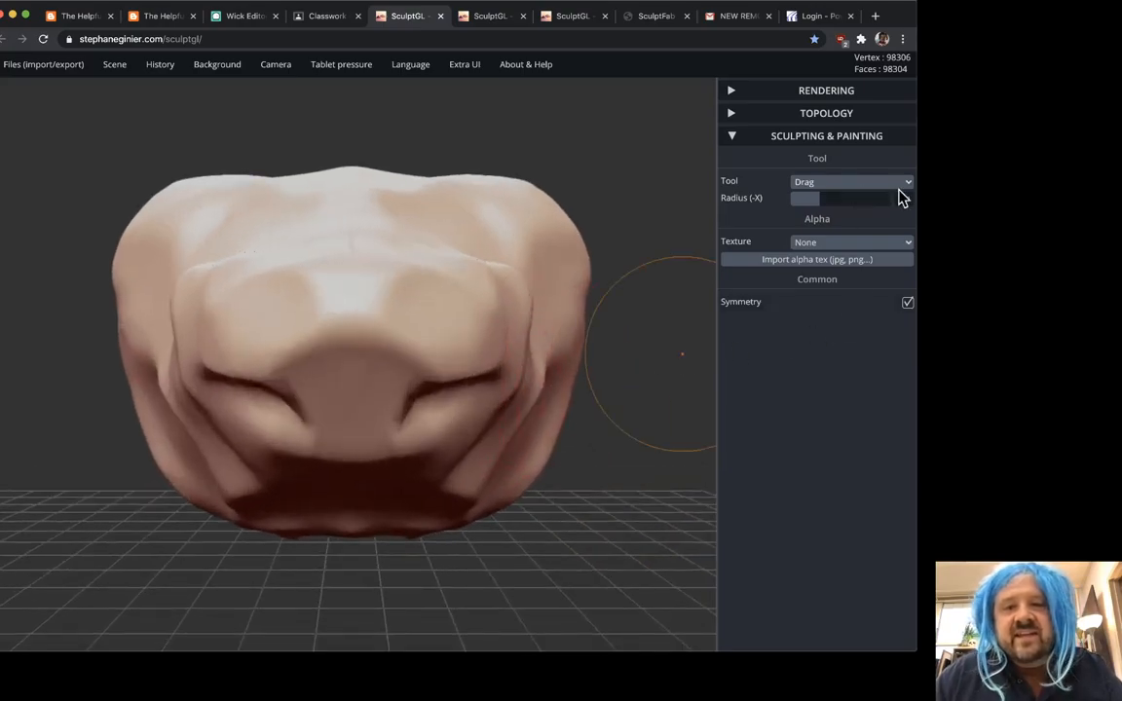
{"action": "mouse_move", "coordinate": [836, 203]}
{"action": "left_mouse_down"}
{"action": "mouse_move", "coordinate": [804, 206]}
{"action": "mouse_move", "coordinate": [814, 198]}
{"action": "left_mouse_up"}
Pull a symmetric pair of long ears up and outward from the upper sides of the head.
{"action": "scroll", "coordinate": [706, 291], "scroll_direction": "down", "scroll_amount": 1}
{"action": "mouse_move", "coordinate": [601, 391]}
{"action": "left_mouse_down"}
{"action": "mouse_move", "coordinate": [616, 383]}
{"action": "mouse_move", "coordinate": [612, 456]}
{"action": "mouse_move", "coordinate": [551, 290]}
{"action": "left_mouse_up"}
{"action": "scroll", "coordinate": [511, 267], "scroll_direction": "down", "scroll_amount": 2}
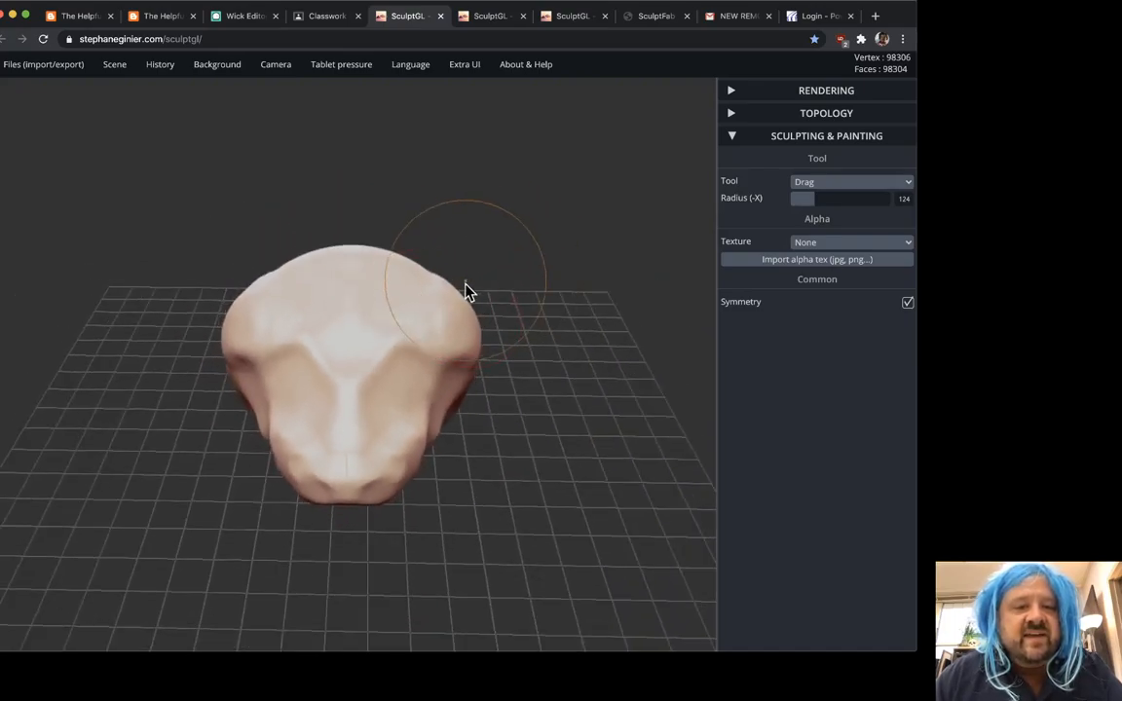
{"action": "left_click_drag", "start_coordinate": [446, 310], "coordinate": [502, 255]}
{"action": "mouse_move", "coordinate": [547, 375]}
{"action": "left_mouse_down"}
{"action": "mouse_move", "coordinate": [563, 396]}
{"action": "mouse_move", "coordinate": [520, 346]}
{"action": "mouse_move", "coordinate": [351, 336]}
{"action": "mouse_move", "coordinate": [533, 453]}
{"action": "mouse_move", "coordinate": [451, 447]}
{"action": "mouse_move", "coordinate": [597, 516]}
{"action": "mouse_move", "coordinate": [526, 446]}
{"action": "mouse_move", "coordinate": [307, 451]}
{"action": "mouse_move", "coordinate": [368, 366]}
{"action": "mouse_move", "coordinate": [312, 343]}
{"action": "mouse_move", "coordinate": [441, 333]}
{"action": "mouse_move", "coordinate": [496, 411]}
{"action": "left_mouse_up"}
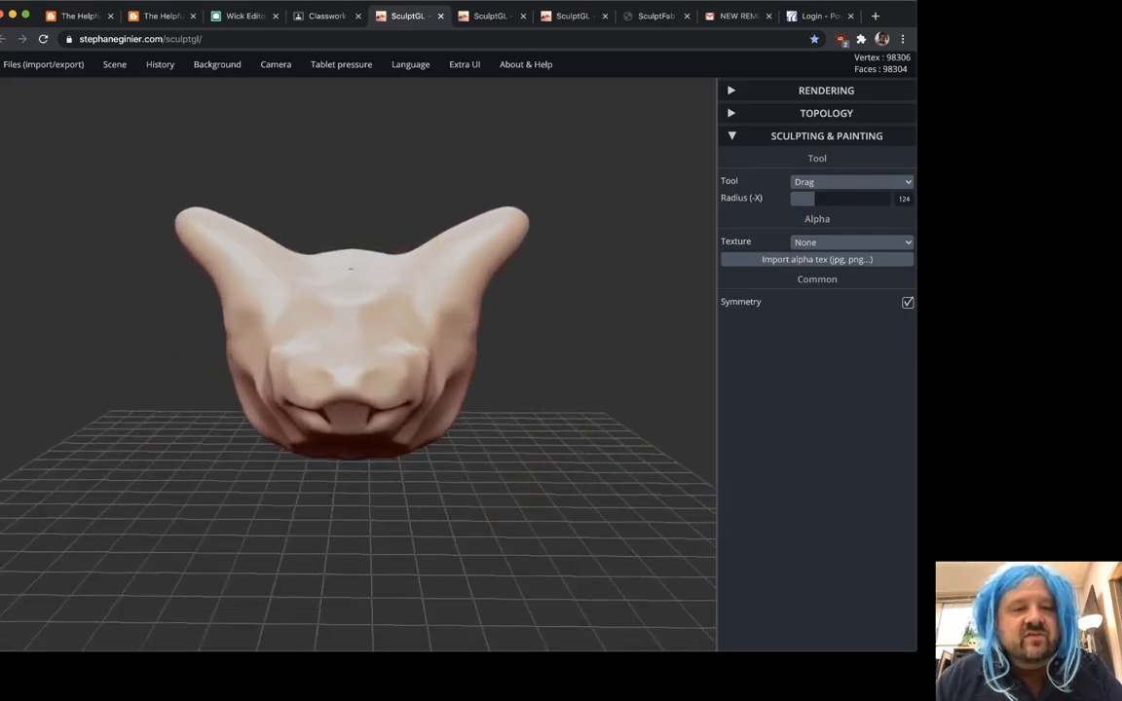
Raise a thick horn from the top centre of the head and stretch it forward over the snout.
{"action": "left_click_drag", "start_coordinate": [351, 259], "coordinate": [349, 184]}
{"action": "mouse_move", "coordinate": [597, 406]}
{"action": "left_mouse_down"}
{"action": "mouse_move", "coordinate": [413, 429]}
{"action": "mouse_move", "coordinate": [360, 341]}
{"action": "left_mouse_up"}
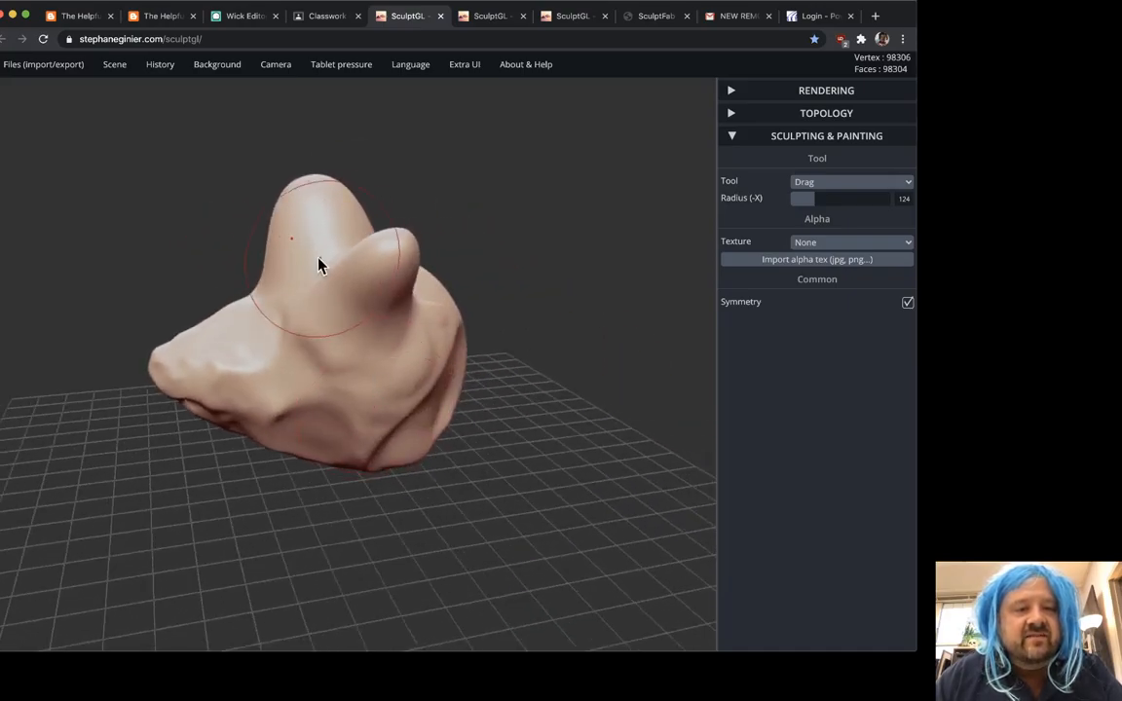
{"action": "mouse_move", "coordinate": [272, 238]}
{"action": "left_mouse_down"}
{"action": "mouse_move", "coordinate": [258, 214]}
{"action": "mouse_move", "coordinate": [156, 222]}
{"action": "left_mouse_up"}
Try pulling out the lower jaw and the back of the head, and undo these changes.
{"action": "mouse_move", "coordinate": [222, 444]}
{"action": "left_mouse_down"}
{"action": "mouse_move", "coordinate": [359, 478]}
{"action": "mouse_move", "coordinate": [338, 483]}
{"action": "mouse_move", "coordinate": [426, 451]}
{"action": "mouse_move", "coordinate": [486, 455]}
{"action": "left_mouse_up"}
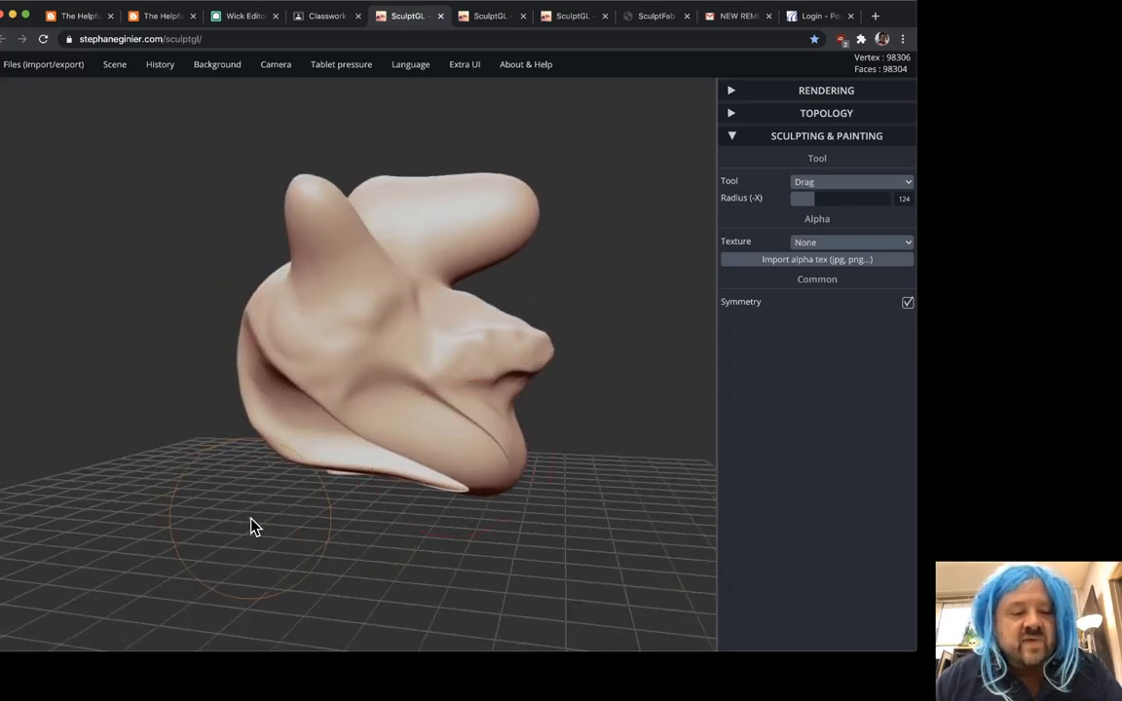
{"action": "key", "text": "ctrl+z"}
{"action": "left_click_drag", "start_coordinate": [102, 426], "coordinate": [381, 433]}
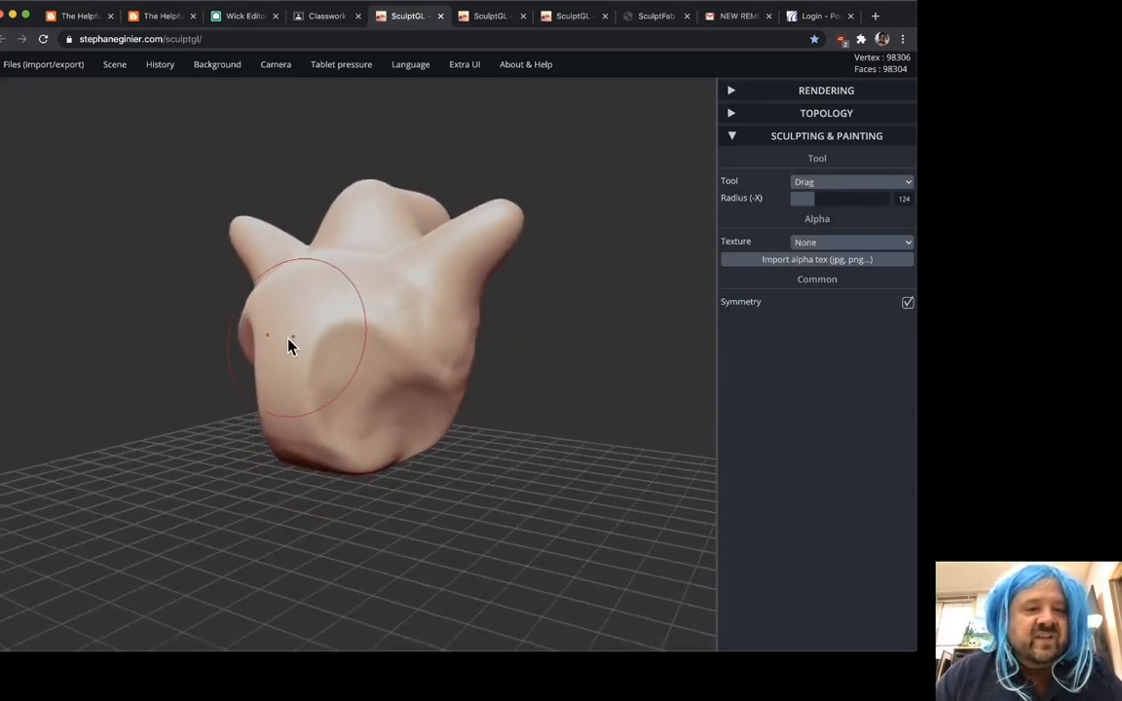
{"action": "left_click_drag", "start_coordinate": [223, 544], "coordinate": [137, 488]}
{"action": "mouse_move", "coordinate": [252, 507]}
{"action": "left_mouse_down"}
{"action": "mouse_move", "coordinate": [354, 553]}
{"action": "mouse_move", "coordinate": [426, 547]}
{"action": "mouse_move", "coordinate": [428, 490]}
{"action": "mouse_move", "coordinate": [465, 507]}
{"action": "mouse_move", "coordinate": [458, 482]}
{"action": "mouse_move", "coordinate": [358, 395]}
{"action": "mouse_move", "coordinate": [398, 446]}
{"action": "left_mouse_up"}
{"action": "key", "text": "ctrl"}
{"action": "mouse_move", "coordinate": [505, 556]}
{"action": "left_mouse_down"}
{"action": "mouse_move", "coordinate": [364, 529]}
{"action": "mouse_move", "coordinate": [379, 480]}
{"action": "mouse_move", "coordinate": [421, 478]}
{"action": "left_mouse_up"}
{"action": "key", "text": "ctrl"}
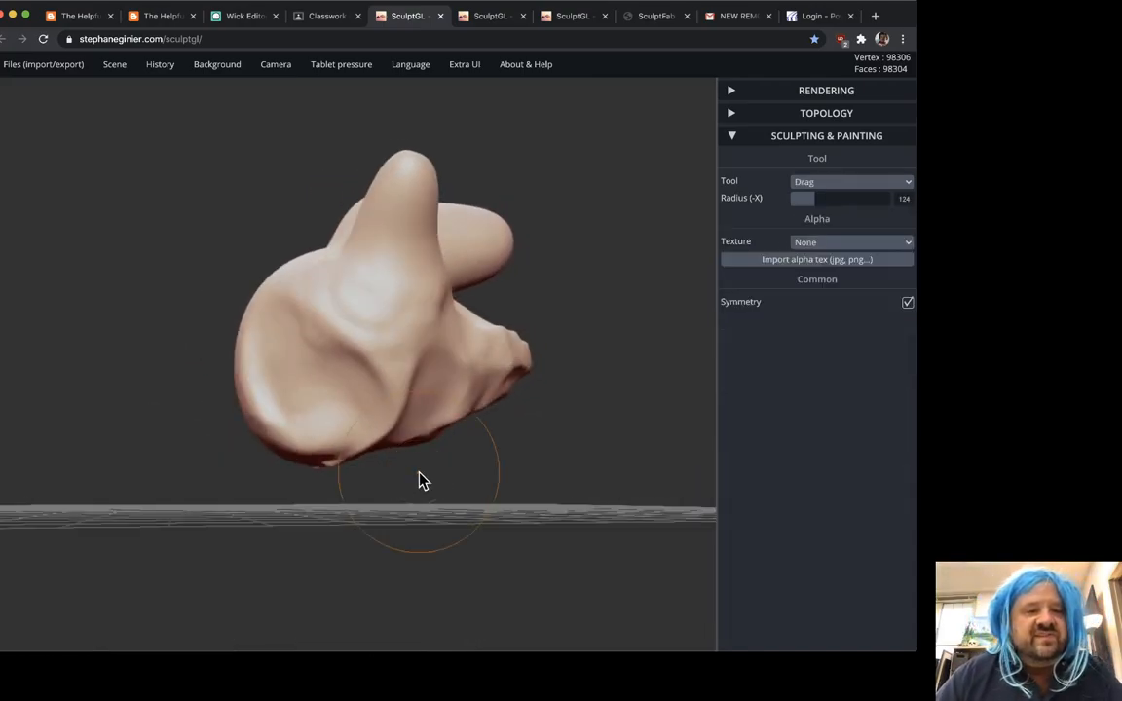
{"action": "key", "text": "ctrl+z"}
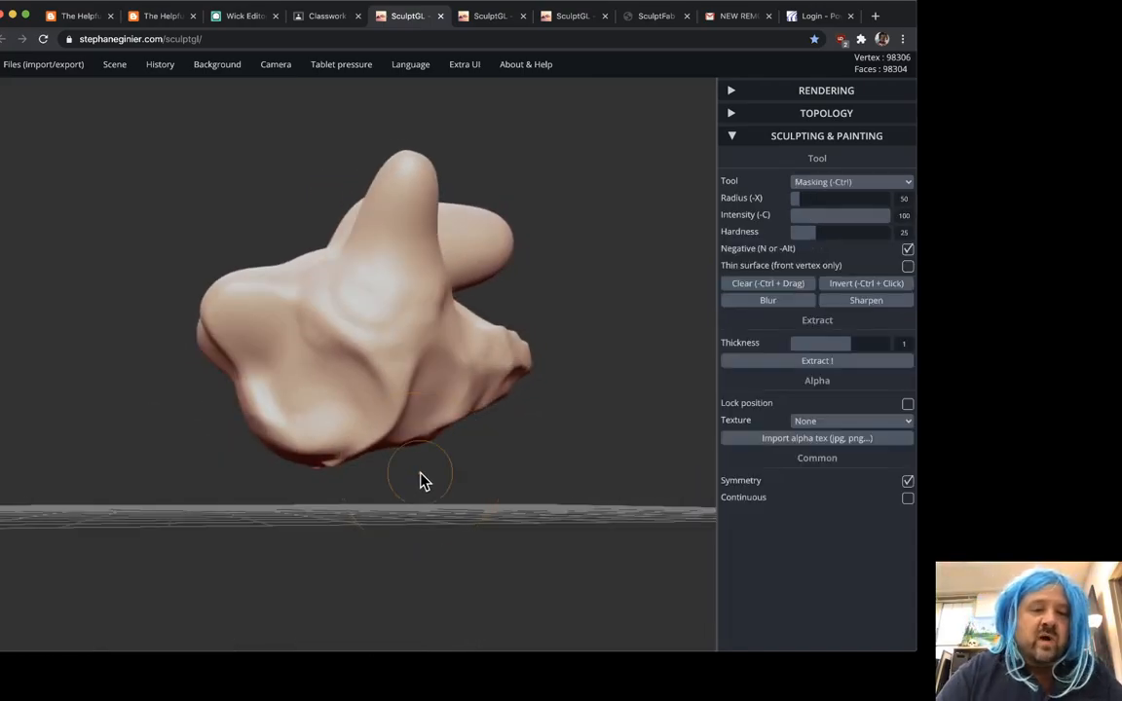
{"action": "key", "text": "ctrl+z"}
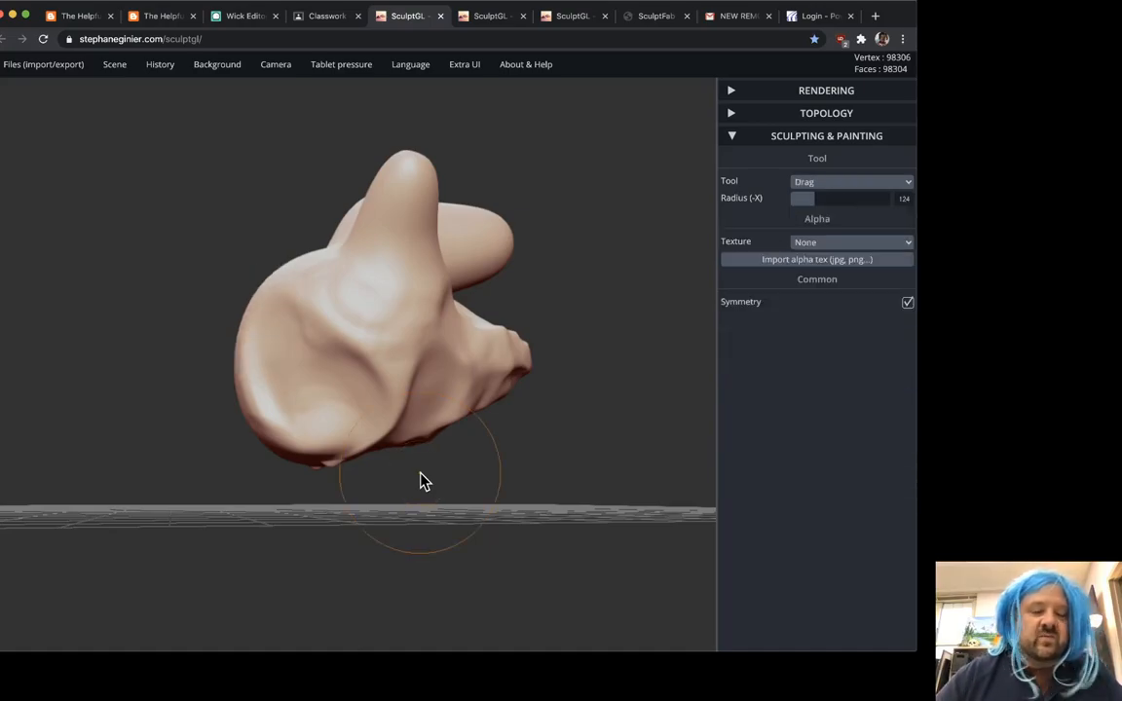
Reshape the back of the head and its lower rim with the Drag tool.
{"action": "mouse_move", "coordinate": [541, 561]}
{"action": "left_mouse_down"}
{"action": "mouse_move", "coordinate": [519, 508]}
{"action": "mouse_move", "coordinate": [300, 379]}
{"action": "left_mouse_up"}
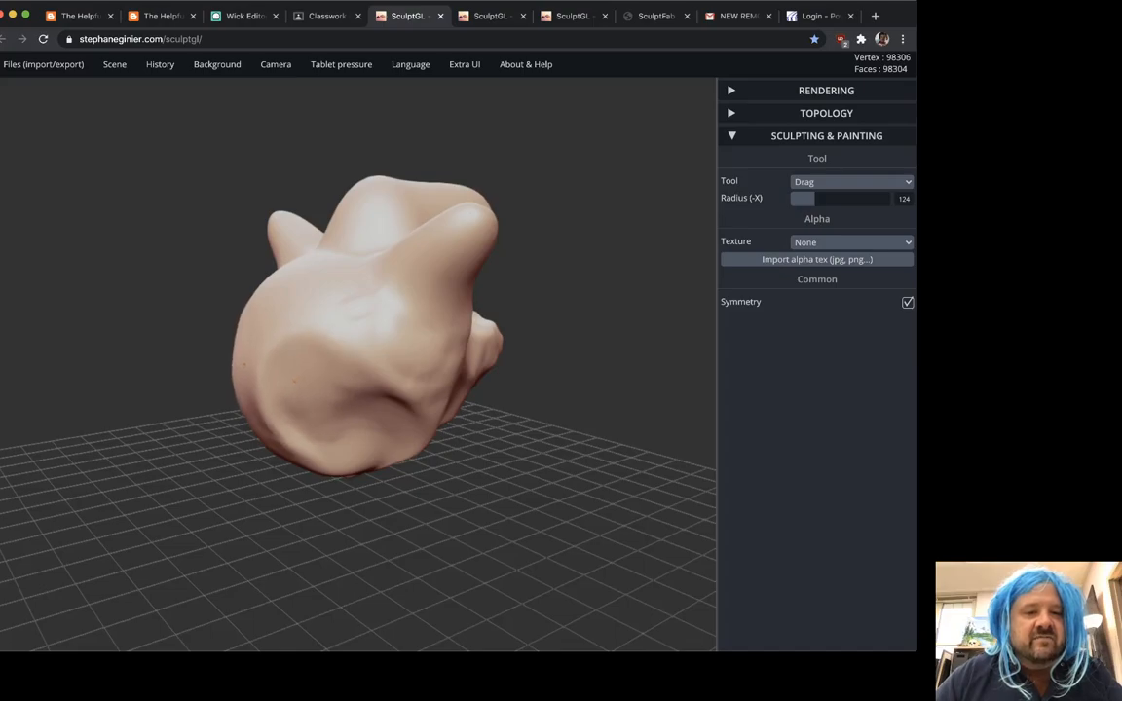
{"action": "mouse_move", "coordinate": [376, 509]}
{"action": "left_mouse_down"}
{"action": "mouse_move", "coordinate": [401, 531]}
{"action": "mouse_move", "coordinate": [557, 526]}
{"action": "mouse_move", "coordinate": [543, 506]}
{"action": "left_mouse_up"}
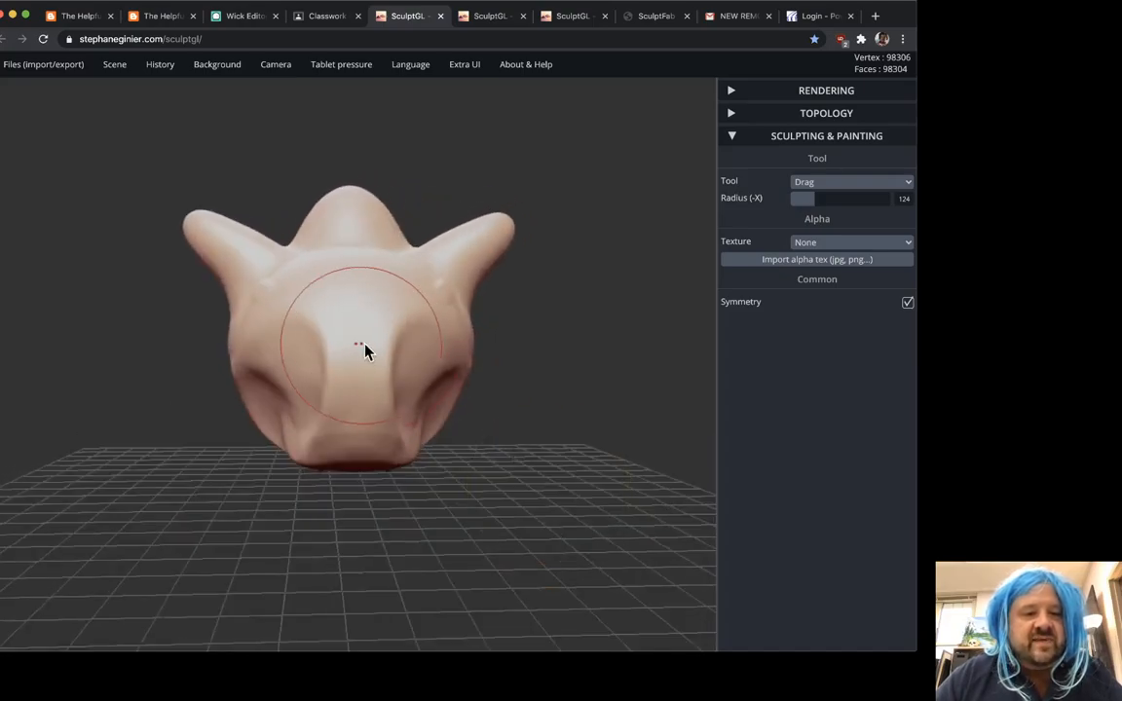
{"action": "mouse_move", "coordinate": [586, 461]}
{"action": "left_mouse_down"}
{"action": "mouse_move", "coordinate": [425, 434]}
{"action": "mouse_move", "coordinate": [292, 462]}
{"action": "mouse_move", "coordinate": [328, 450]}
{"action": "left_mouse_up"}
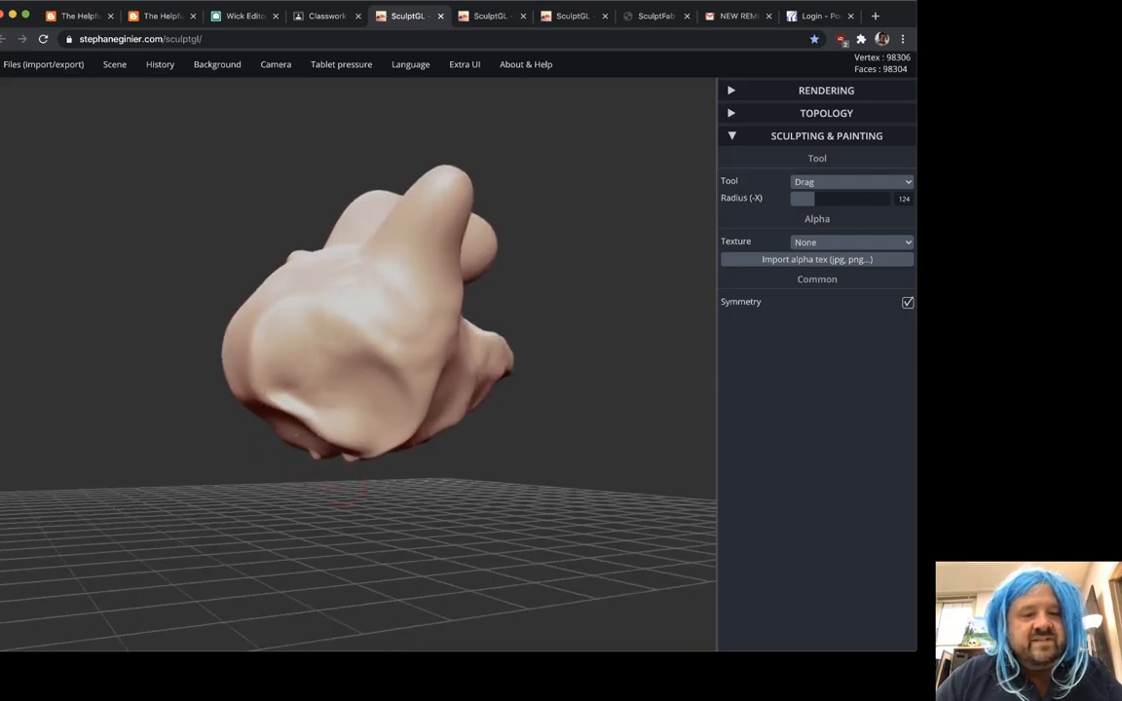
{"action": "left_click_drag", "start_coordinate": [534, 453], "coordinate": [389, 476]}
{"action": "mouse_move", "coordinate": [571, 511]}
{"action": "left_mouse_down"}
{"action": "mouse_move", "coordinate": [594, 471]}
{"action": "mouse_move", "coordinate": [606, 376]}
{"action": "mouse_move", "coordinate": [671, 338]}
{"action": "left_mouse_up"}
{"action": "mouse_move", "coordinate": [623, 171]}
{"action": "left_mouse_down"}
{"action": "mouse_move", "coordinate": [416, 179]}
{"action": "mouse_move", "coordinate": [428, 195]}
{"action": "left_mouse_up"}
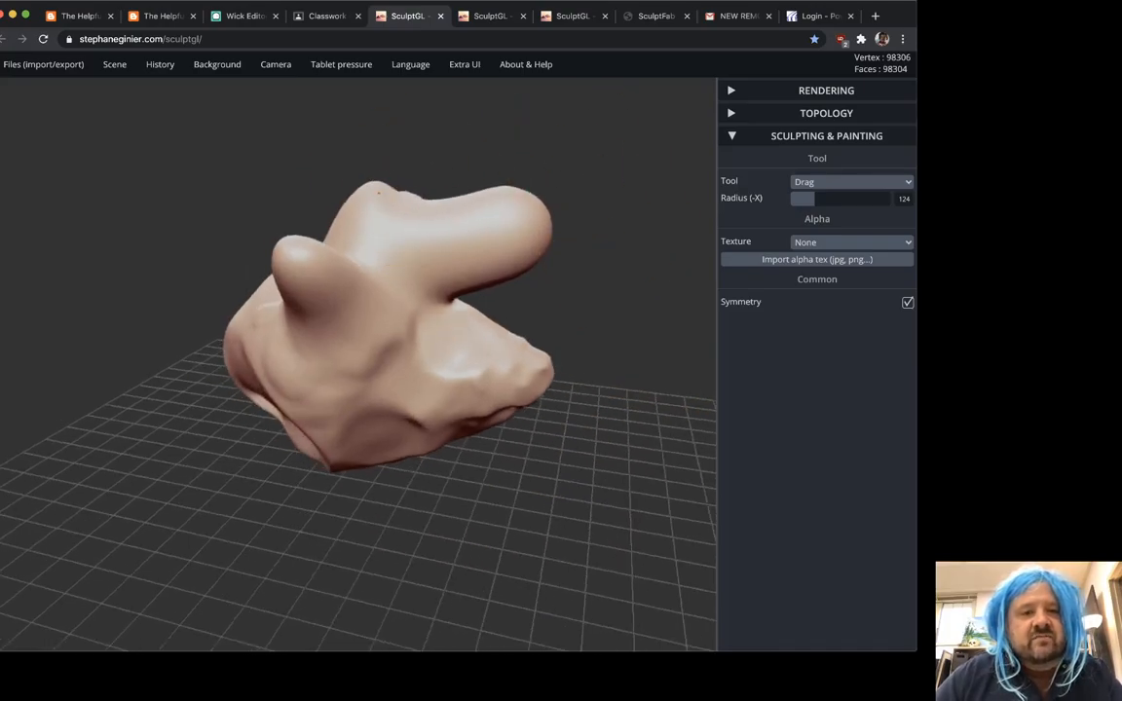
Stretch both ears further outward from the sides of the head.
{"action": "left_click_drag", "start_coordinate": [550, 494], "coordinate": [501, 433]}
{"action": "mouse_move", "coordinate": [175, 433]}
{"action": "left_mouse_down"}
{"action": "mouse_move", "coordinate": [93, 441]}
{"action": "mouse_move", "coordinate": [189, 234]}
{"action": "mouse_move", "coordinate": [148, 227]}
{"action": "left_mouse_up"}
{"action": "left_click_drag", "start_coordinate": [197, 268], "coordinate": [194, 252]}
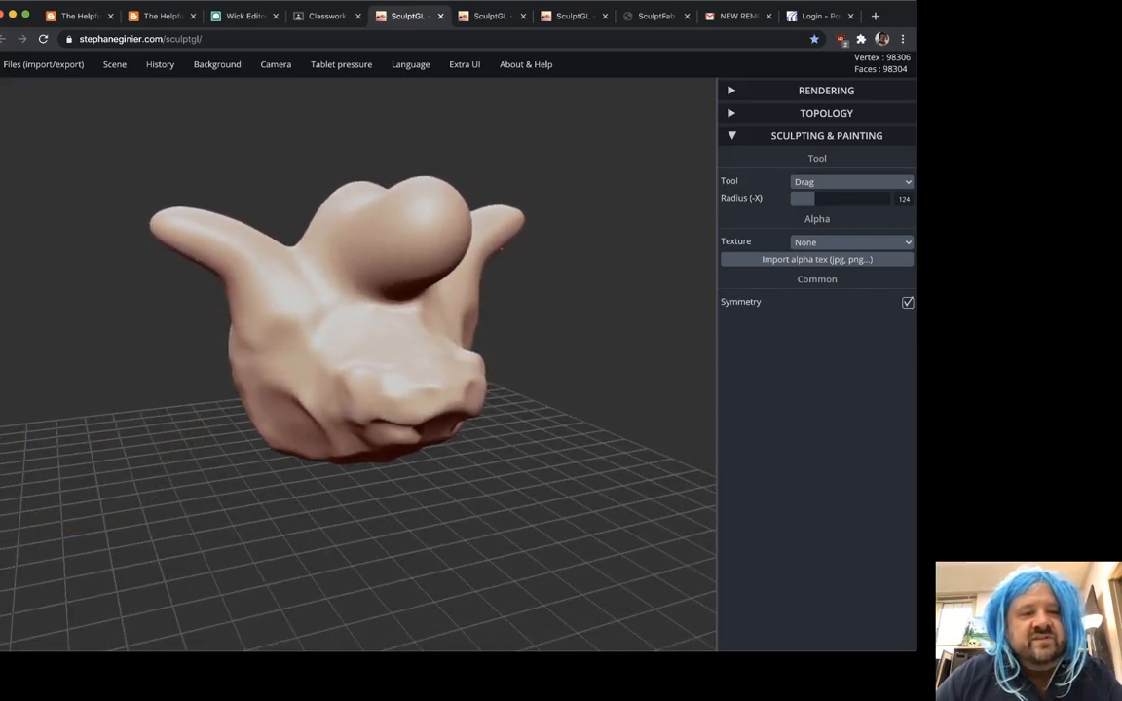
{"action": "left_click_drag", "start_coordinate": [166, 360], "coordinate": [167, 464]}
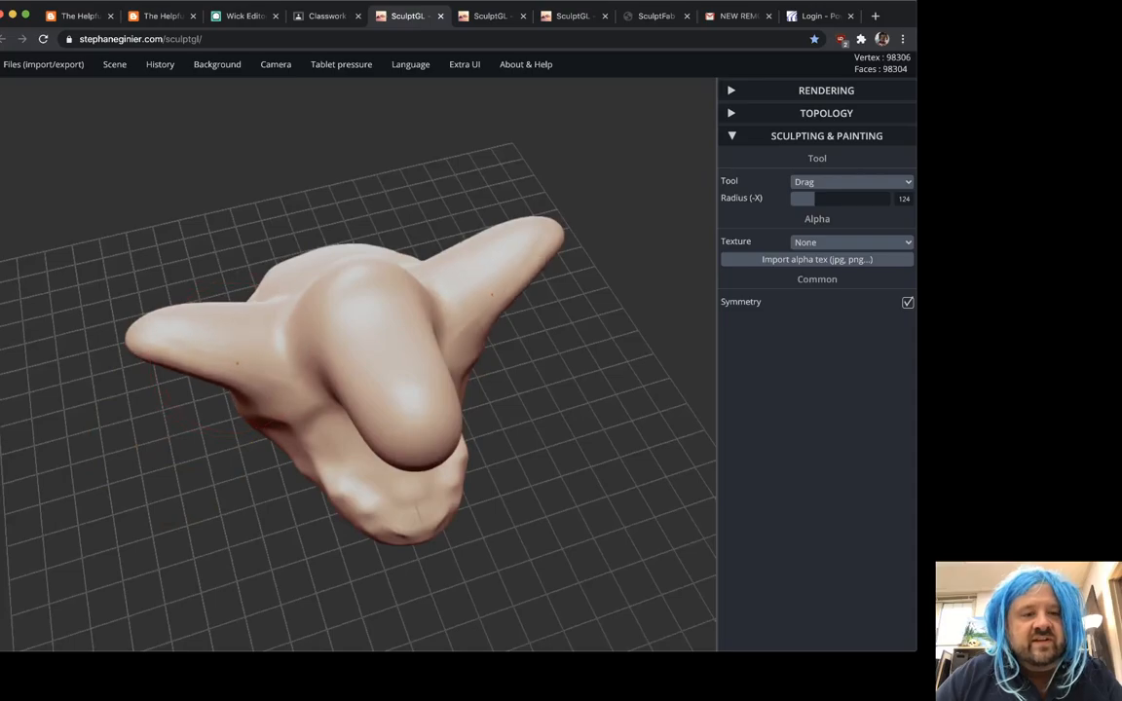
{"action": "mouse_move", "coordinate": [167, 356]}
{"action": "left_mouse_down"}
{"action": "mouse_move", "coordinate": [208, 308]}
{"action": "mouse_move", "coordinate": [360, 318]}
{"action": "left_mouse_up"}
{"action": "left_click_drag", "start_coordinate": [484, 454], "coordinate": [370, 464]}
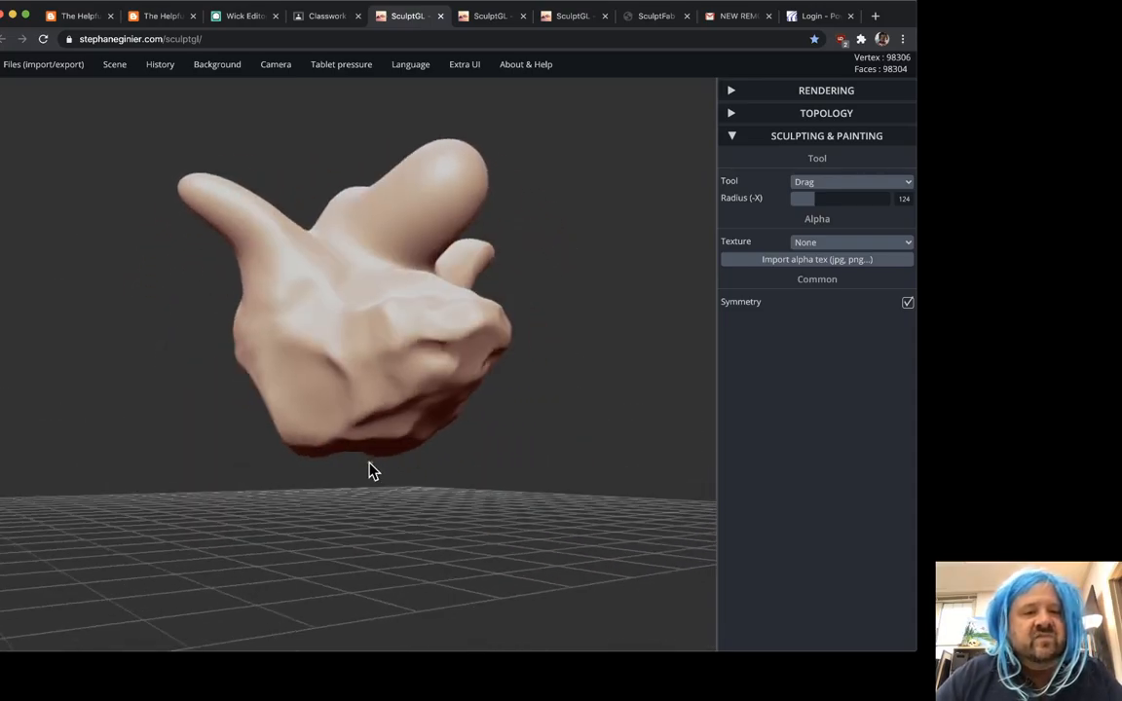
{"action": "left_click_drag", "start_coordinate": [502, 456], "coordinate": [406, 388]}
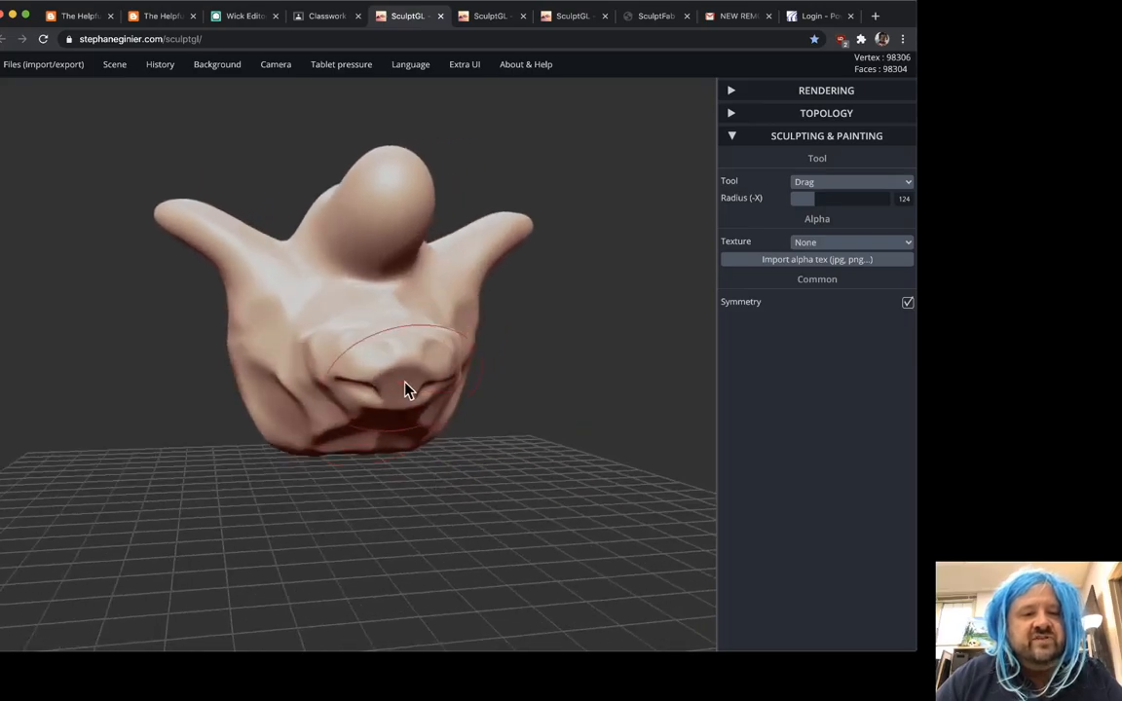
Pull the forehead horn's end upward and reshape its underside into a ridged taper.
{"action": "mouse_move", "coordinate": [429, 431]}
{"action": "left_mouse_down"}
{"action": "mouse_move", "coordinate": [449, 537]}
{"action": "mouse_move", "coordinate": [434, 525]}
{"action": "left_mouse_up"}
{"action": "left_click_drag", "start_coordinate": [334, 410], "coordinate": [331, 405]}
{"action": "mouse_move", "coordinate": [437, 519]}
{"action": "left_mouse_down"}
{"action": "mouse_move", "coordinate": [556, 441]}
{"action": "mouse_move", "coordinate": [394, 434]}
{"action": "left_mouse_up"}
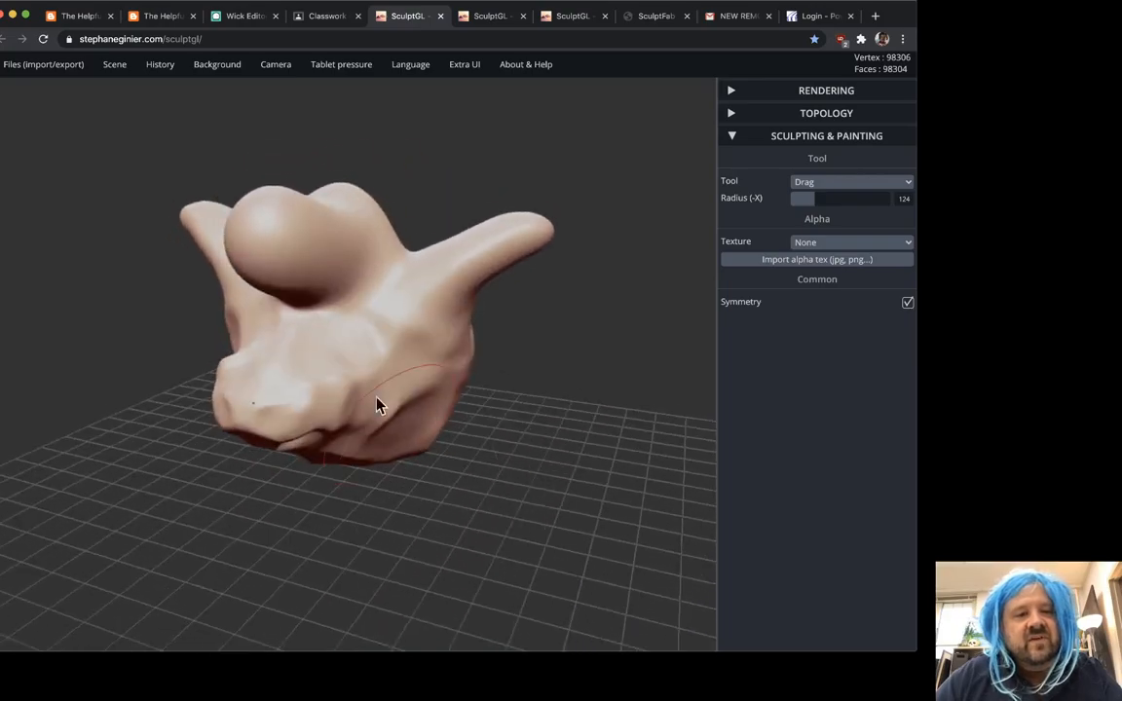
{"action": "left_click_drag", "start_coordinate": [305, 249], "coordinate": [265, 191]}
{"action": "mouse_move", "coordinate": [223, 468]}
{"action": "left_mouse_down"}
{"action": "mouse_move", "coordinate": [223, 437]}
{"action": "mouse_move", "coordinate": [483, 407]}
{"action": "mouse_move", "coordinate": [466, 459]}
{"action": "mouse_move", "coordinate": [198, 486]}
{"action": "mouse_move", "coordinate": [376, 459]}
{"action": "mouse_move", "coordinate": [322, 210]}
{"action": "mouse_move", "coordinate": [234, 465]}
{"action": "mouse_move", "coordinate": [363, 461]}
{"action": "mouse_move", "coordinate": [446, 400]}
{"action": "mouse_move", "coordinate": [429, 351]}
{"action": "left_mouse_up"}
{"action": "left_click_drag", "start_coordinate": [364, 239], "coordinate": [345, 224]}
{"action": "mouse_move", "coordinate": [195, 397]}
{"action": "left_mouse_down"}
{"action": "mouse_move", "coordinate": [450, 401]}
{"action": "mouse_move", "coordinate": [307, 459]}
{"action": "mouse_move", "coordinate": [321, 524]}
{"action": "mouse_move", "coordinate": [224, 553]}
{"action": "left_mouse_up"}
{"action": "left_click_drag", "start_coordinate": [391, 376], "coordinate": [397, 382]}
{"action": "left_click_drag", "start_coordinate": [253, 473], "coordinate": [485, 498]}
{"action": "left_click_drag", "start_coordinate": [242, 521], "coordinate": [460, 478]}
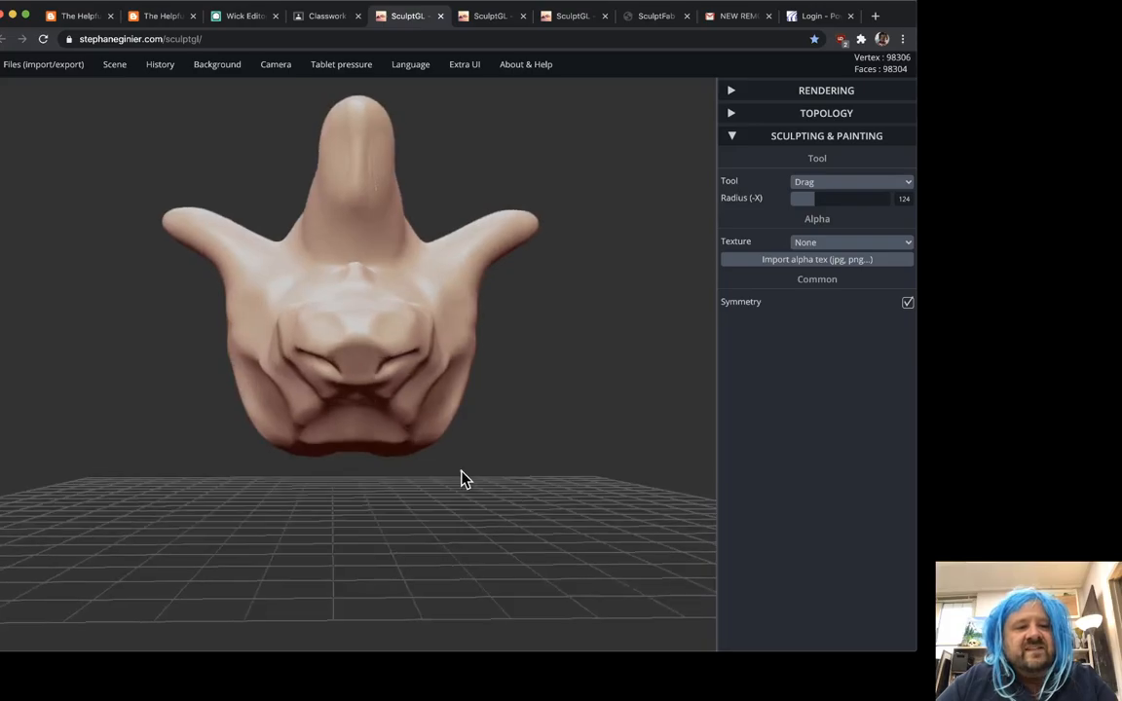
Reduce the Drag radius to 28 and pull several thin spikes out of the ear tips.
{"action": "left_click_drag", "start_coordinate": [534, 529], "coordinate": [618, 508]}
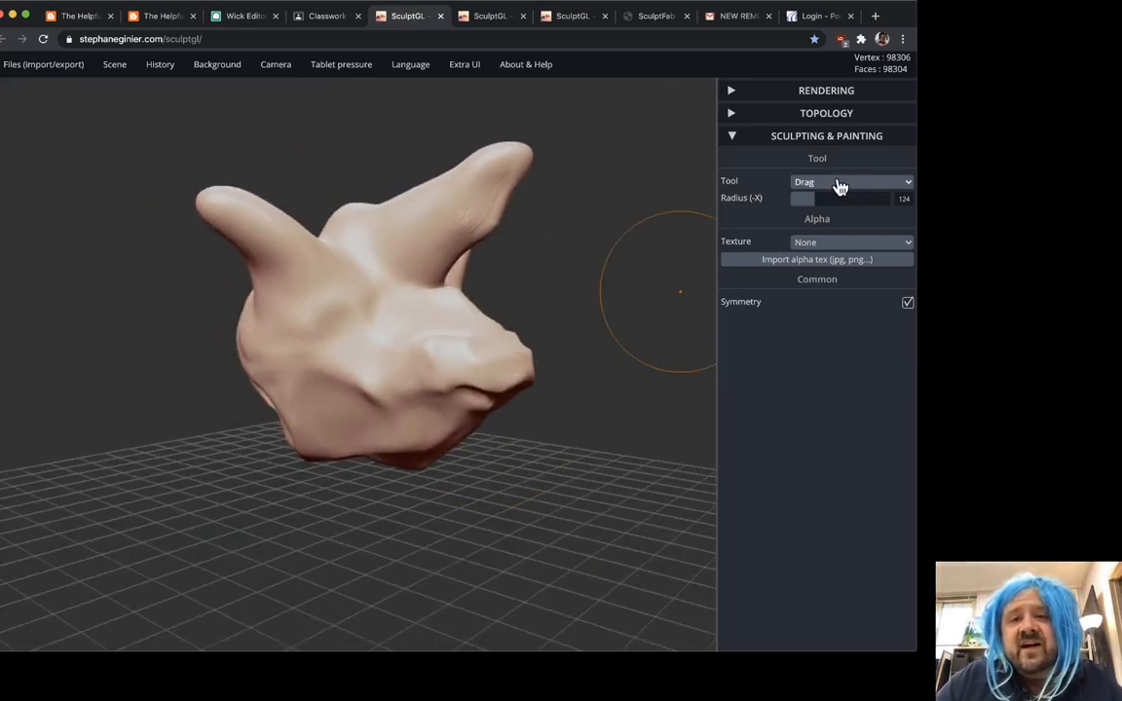
{"action": "mouse_move", "coordinate": [808, 204]}
{"action": "left_mouse_down"}
{"action": "mouse_move", "coordinate": [834, 193]}
{"action": "mouse_move", "coordinate": [796, 202]}
{"action": "left_mouse_up"}
{"action": "left_click_drag", "start_coordinate": [616, 237], "coordinate": [614, 247]}
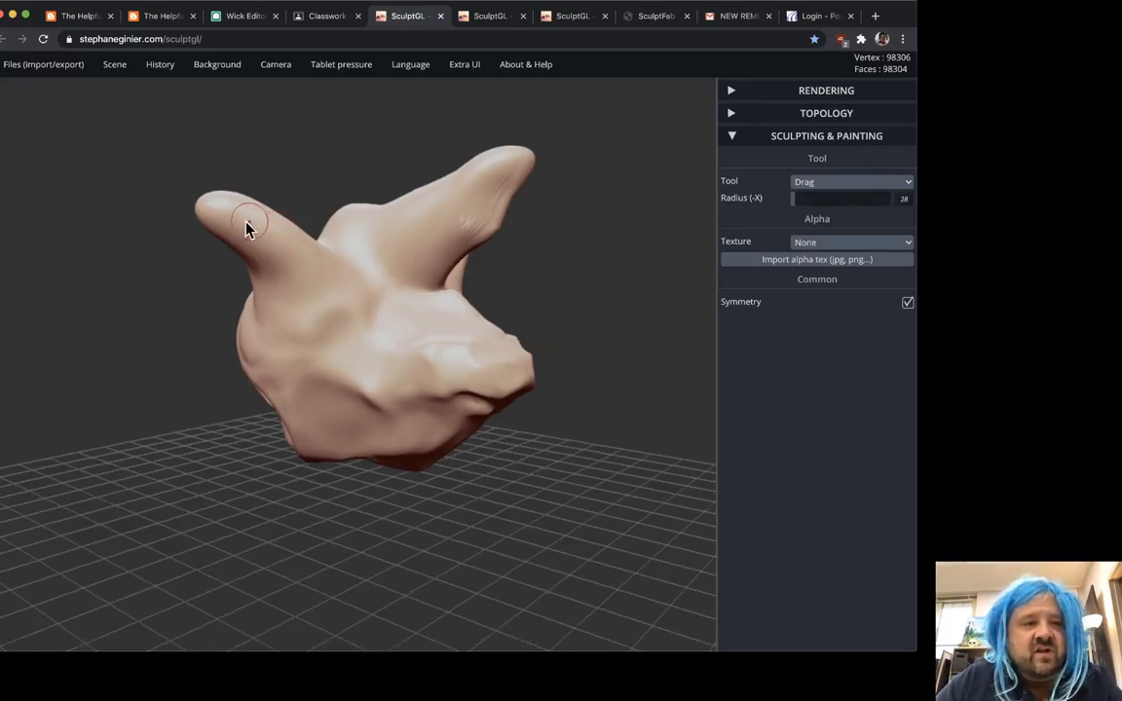
{"action": "mouse_move", "coordinate": [225, 334]}
{"action": "left_mouse_down"}
{"action": "mouse_move", "coordinate": [108, 394]}
{"action": "mouse_move", "coordinate": [154, 290]}
{"action": "mouse_move", "coordinate": [223, 311]}
{"action": "mouse_move", "coordinate": [325, 199]}
{"action": "left_mouse_up"}
{"action": "mouse_move", "coordinate": [480, 214]}
{"action": "left_mouse_down"}
{"action": "mouse_move", "coordinate": [495, 280]}
{"action": "mouse_move", "coordinate": [200, 303]}
{"action": "mouse_move", "coordinate": [170, 328]}
{"action": "mouse_move", "coordinate": [218, 237]}
{"action": "mouse_move", "coordinate": [149, 330]}
{"action": "mouse_move", "coordinate": [356, 311]}
{"action": "mouse_move", "coordinate": [167, 325]}
{"action": "mouse_move", "coordinate": [326, 232]}
{"action": "mouse_move", "coordinate": [296, 182]}
{"action": "mouse_move", "coordinate": [299, 163]}
{"action": "left_mouse_up"}
{"action": "mouse_move", "coordinate": [224, 269]}
{"action": "left_mouse_down"}
{"action": "mouse_move", "coordinate": [308, 257]}
{"action": "mouse_move", "coordinate": [205, 243]}
{"action": "mouse_move", "coordinate": [167, 278]}
{"action": "left_mouse_up"}
{"action": "mouse_move", "coordinate": [232, 234]}
{"action": "left_mouse_down"}
{"action": "mouse_move", "coordinate": [284, 211]}
{"action": "mouse_move", "coordinate": [343, 328]}
{"action": "left_mouse_up"}
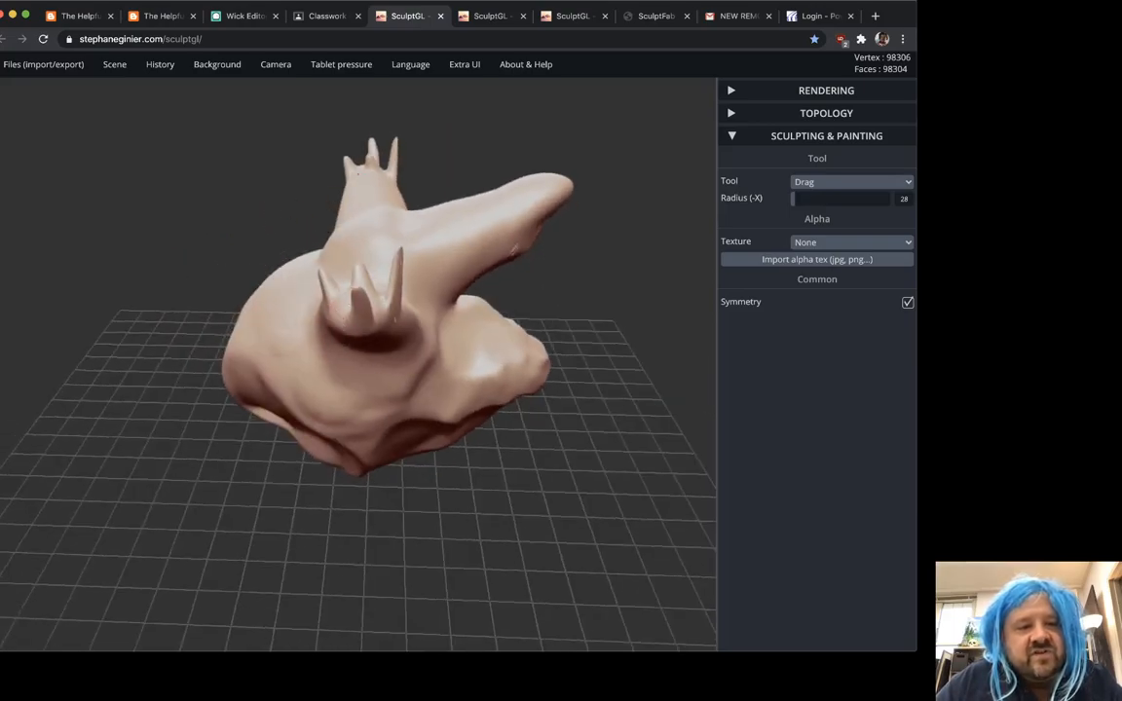
{"action": "mouse_move", "coordinate": [331, 289]}
{"action": "left_mouse_down"}
{"action": "mouse_move", "coordinate": [207, 242]}
{"action": "mouse_move", "coordinate": [110, 312]}
{"action": "mouse_move", "coordinate": [124, 345]}
{"action": "mouse_move", "coordinate": [210, 284]}
{"action": "mouse_move", "coordinate": [144, 288]}
{"action": "mouse_move", "coordinate": [207, 479]}
{"action": "mouse_move", "coordinate": [158, 448]}
{"action": "mouse_move", "coordinate": [114, 393]}
{"action": "mouse_move", "coordinate": [135, 403]}
{"action": "mouse_move", "coordinate": [164, 471]}
{"action": "mouse_move", "coordinate": [201, 456]}
{"action": "mouse_move", "coordinate": [170, 418]}
{"action": "mouse_move", "coordinate": [193, 358]}
{"action": "mouse_move", "coordinate": [236, 356]}
{"action": "mouse_move", "coordinate": [197, 333]}
{"action": "left_mouse_up"}
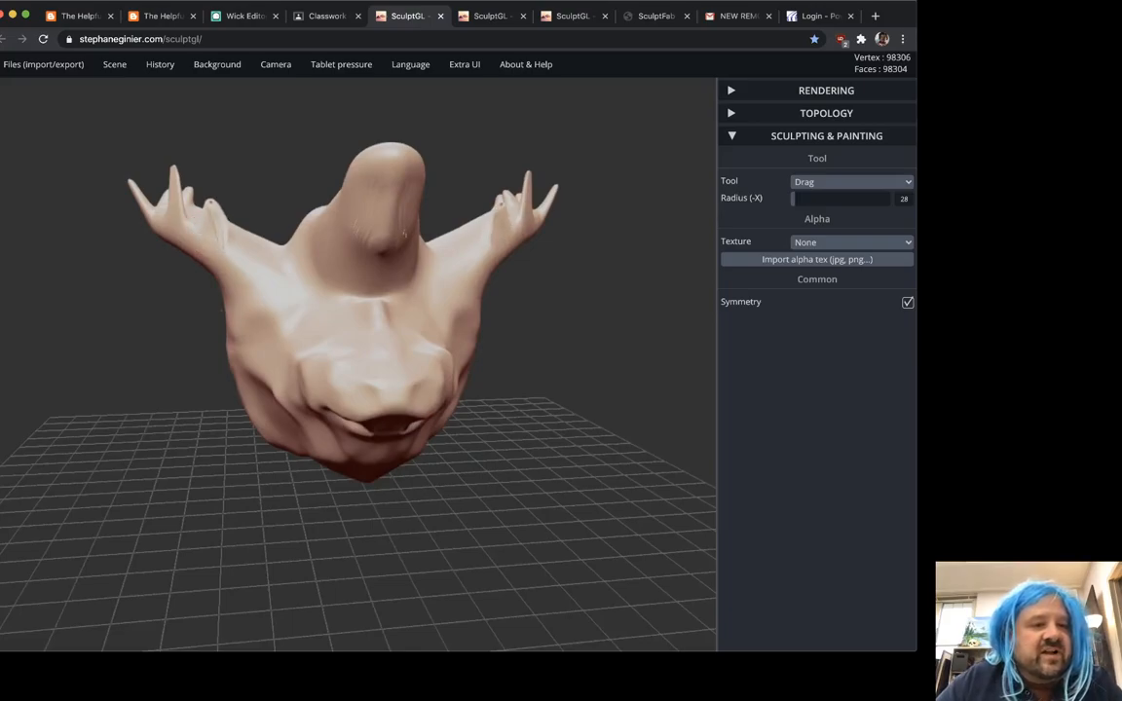
Set the Drag radius to 63 and widen the ear tips between the spikes into flared, webbed ends.
{"action": "key", "text": "x"}
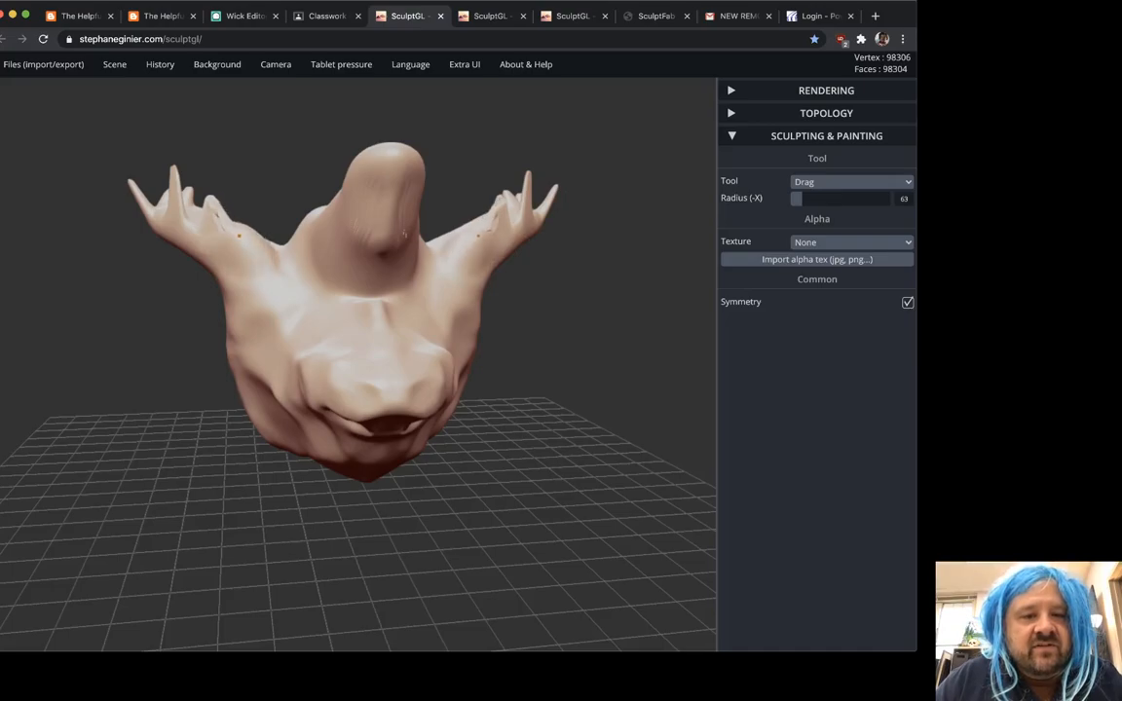
{"action": "mouse_move", "coordinate": [153, 267]}
{"action": "left_mouse_down"}
{"action": "mouse_move", "coordinate": [183, 346]}
{"action": "mouse_move", "coordinate": [214, 323]}
{"action": "mouse_move", "coordinate": [212, 273]}
{"action": "mouse_move", "coordinate": [189, 299]}
{"action": "mouse_move", "coordinate": [189, 280]}
{"action": "left_mouse_up"}
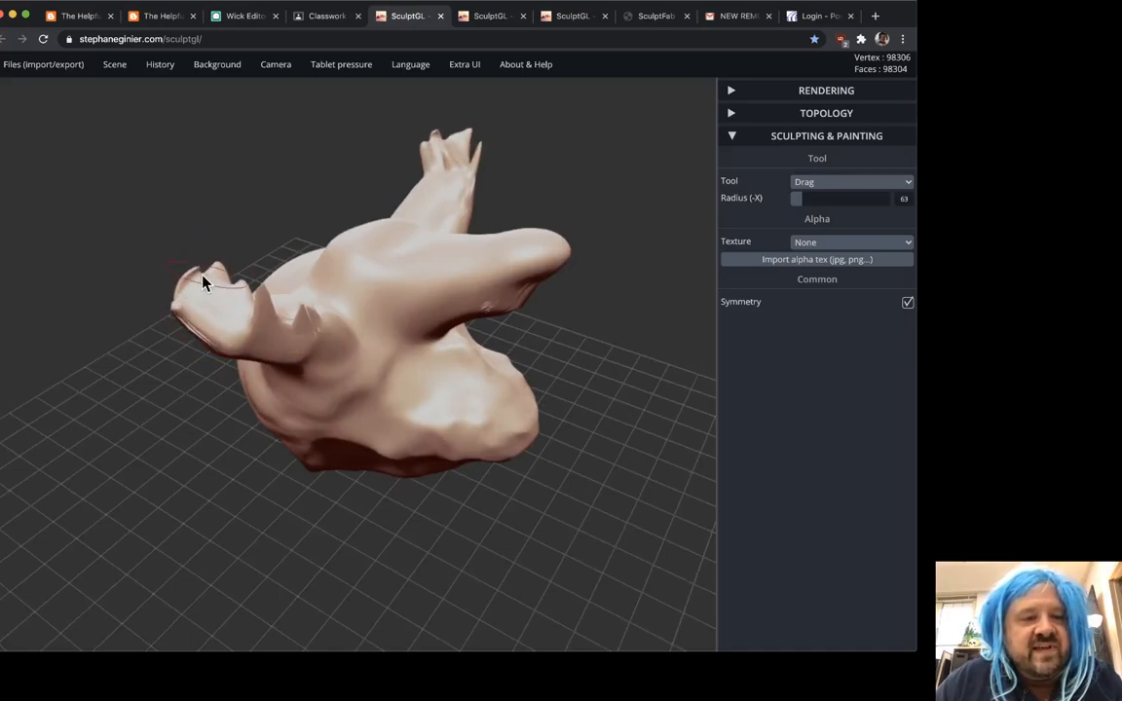
{"action": "left_click_drag", "start_coordinate": [202, 389], "coordinate": [434, 407]}
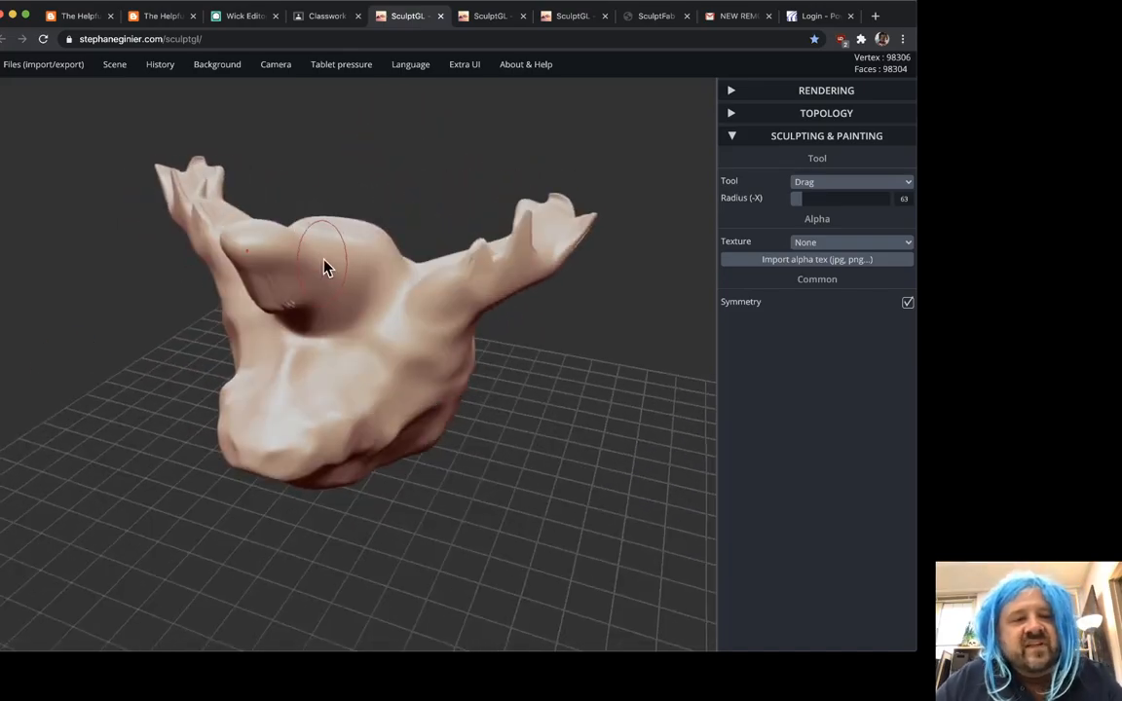
Refine the forehead horn with the Drag tool, narrowing its tip and reshaping its sides.
{"action": "mouse_move", "coordinate": [150, 370]}
{"action": "left_mouse_down"}
{"action": "mouse_move", "coordinate": [408, 323]}
{"action": "mouse_move", "coordinate": [440, 304]}
{"action": "left_mouse_up"}
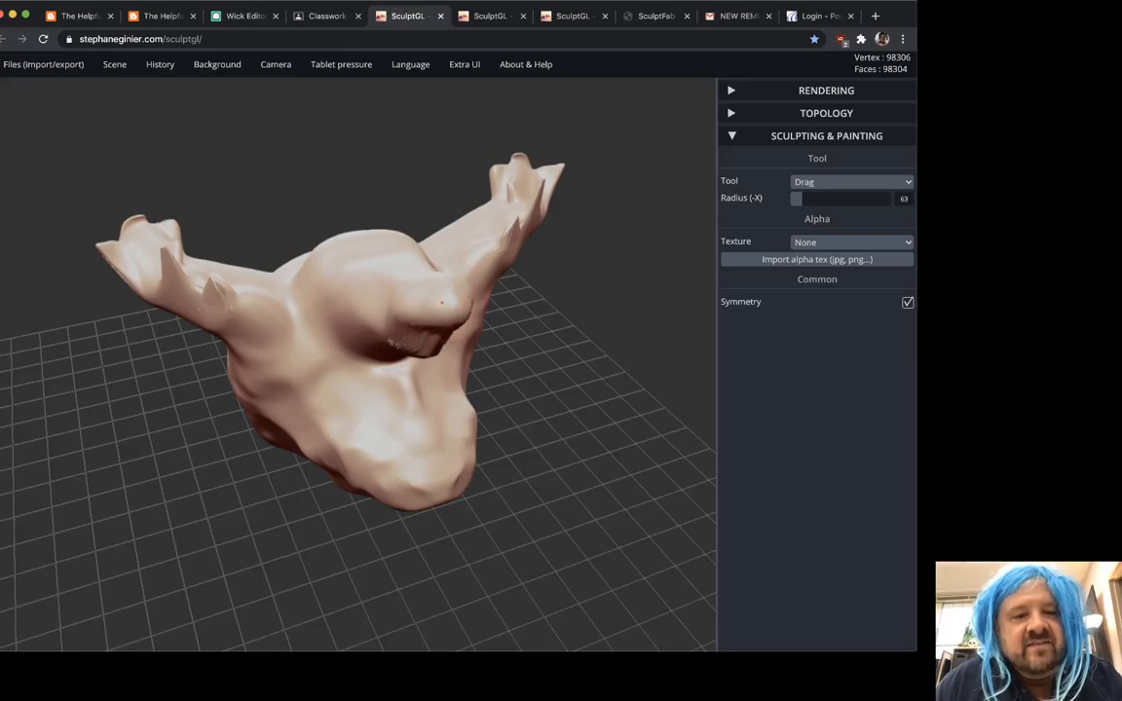
{"action": "left_click_drag", "start_coordinate": [582, 398], "coordinate": [342, 248]}
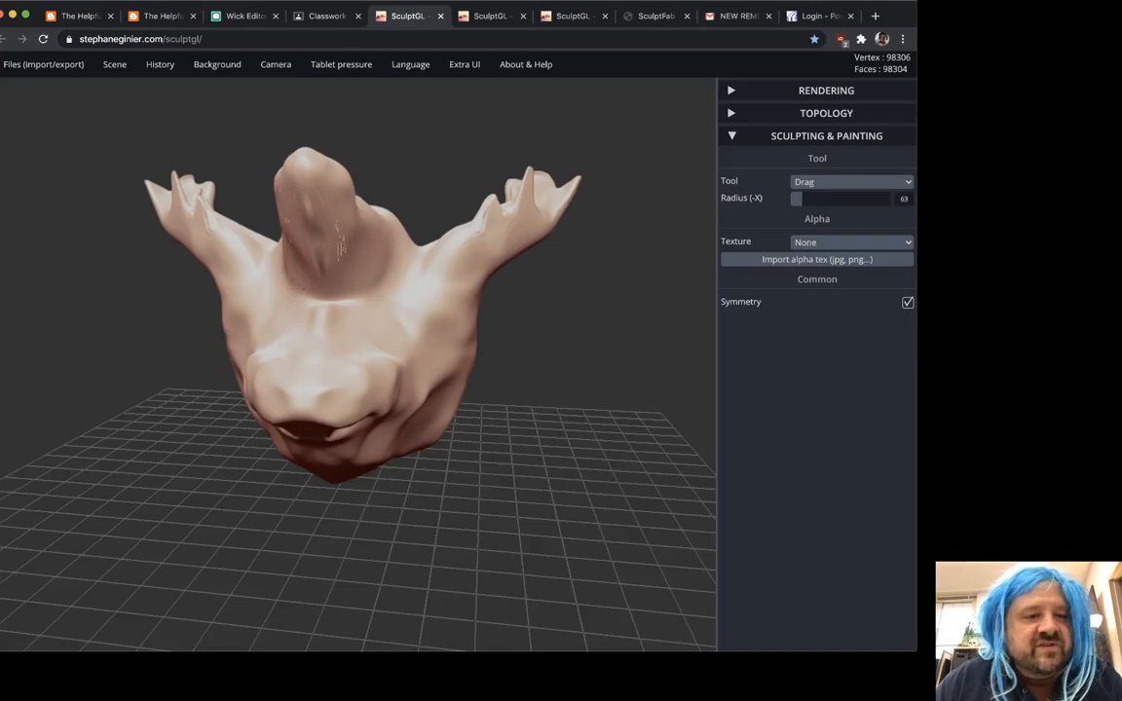
{"action": "mouse_move", "coordinate": [136, 322]}
{"action": "left_mouse_down"}
{"action": "mouse_move", "coordinate": [225, 358]}
{"action": "mouse_move", "coordinate": [358, 258]}
{"action": "left_mouse_up"}
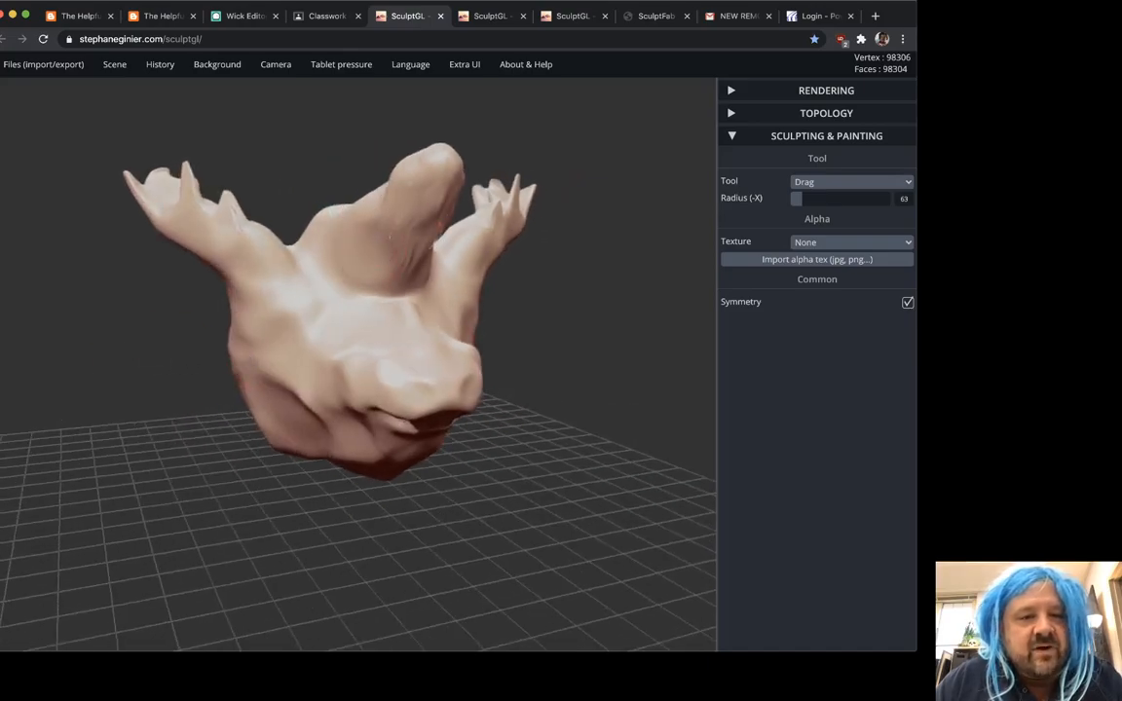
{"action": "mouse_move", "coordinate": [601, 308]}
{"action": "left_mouse_down"}
{"action": "mouse_move", "coordinate": [446, 338]}
{"action": "mouse_move", "coordinate": [284, 266]}
{"action": "mouse_move", "coordinate": [292, 375]}
{"action": "mouse_move", "coordinate": [289, 358]}
{"action": "left_mouse_up"}
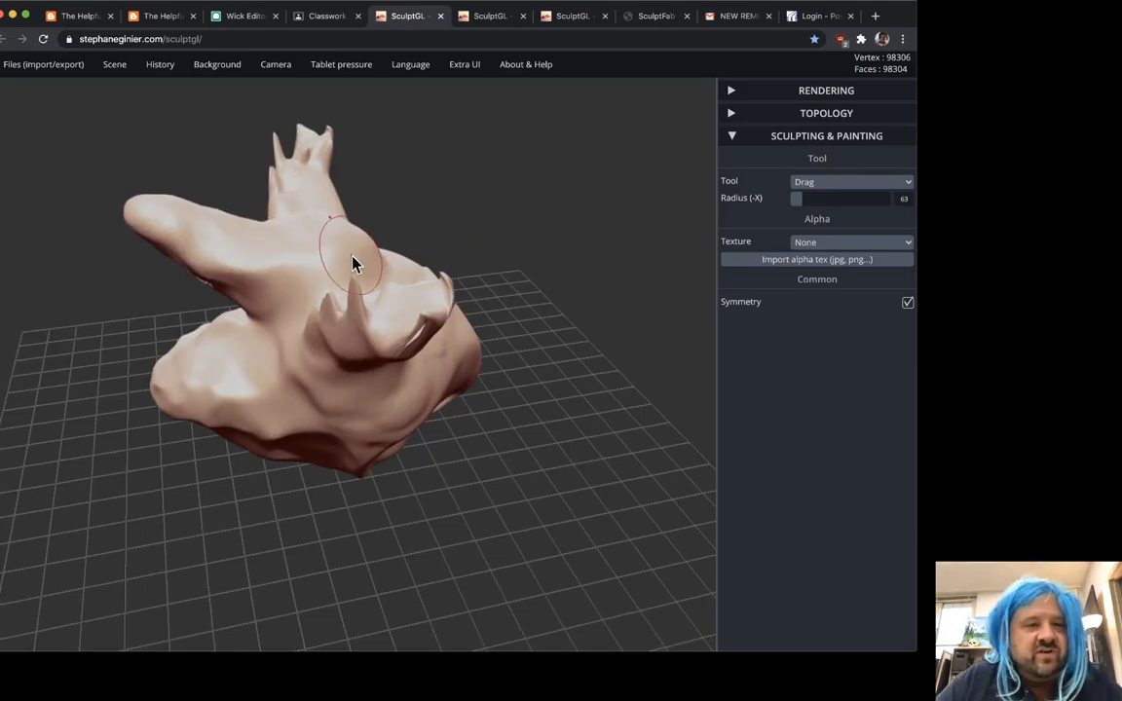
{"action": "left_click_drag", "start_coordinate": [562, 318], "coordinate": [374, 477]}
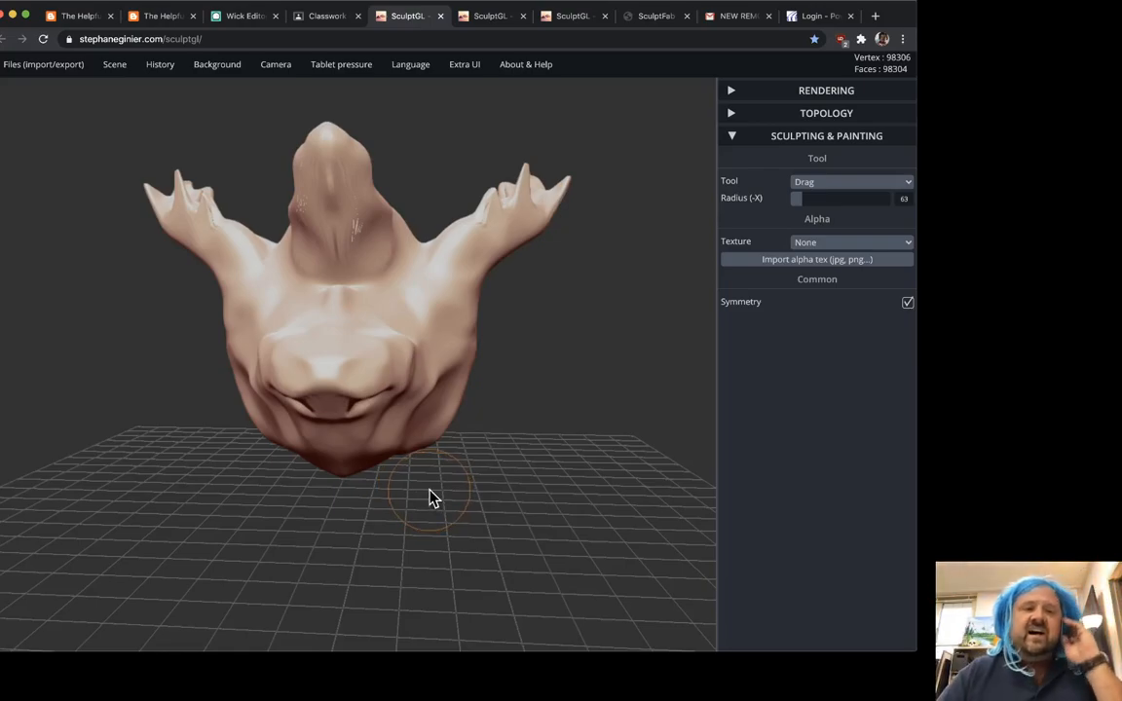
Show the scene import and export options, including the sgl, obj, ply and stl save formats.
{"action": "mouse_move", "coordinate": [31, 68]}
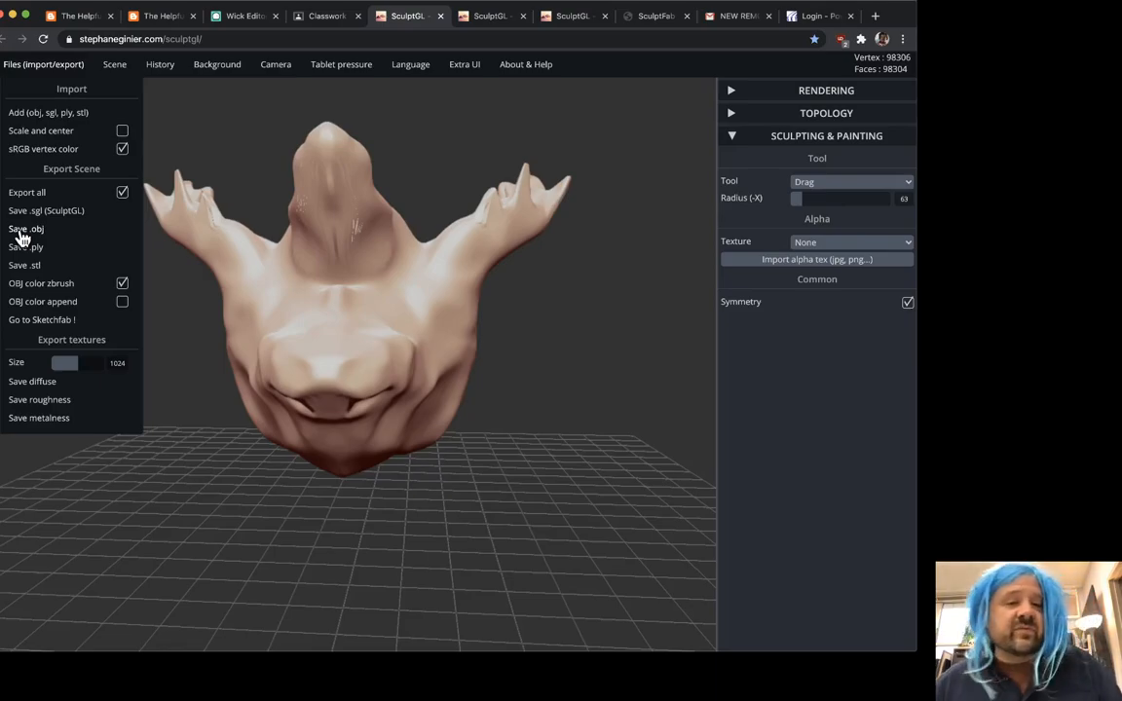
{"action": "mouse_move", "coordinate": [649, 411]}
{"action": "left_mouse_down"}
{"action": "mouse_move", "coordinate": [476, 393]}
{"action": "mouse_move", "coordinate": [267, 473]}
{"action": "mouse_move", "coordinate": [58, 131]}
{"action": "left_mouse_up"}
{"action": "mouse_move", "coordinate": [67, 83]}
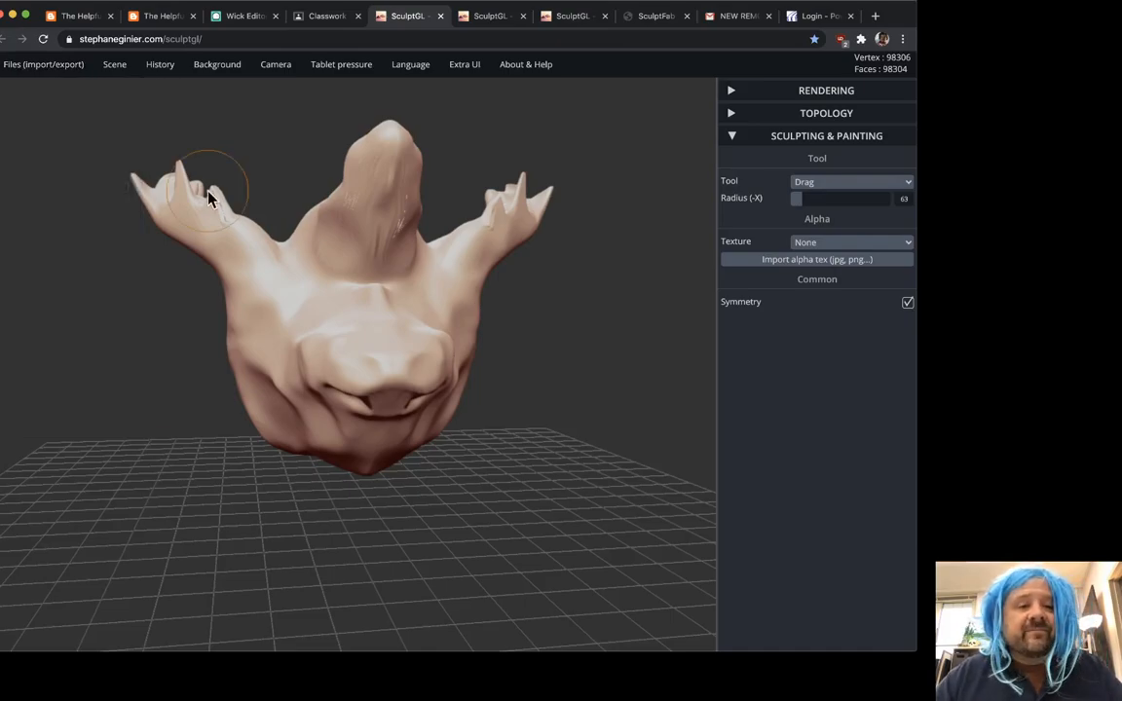
{"action": "left_click_drag", "start_coordinate": [533, 394], "coordinate": [699, 314]}
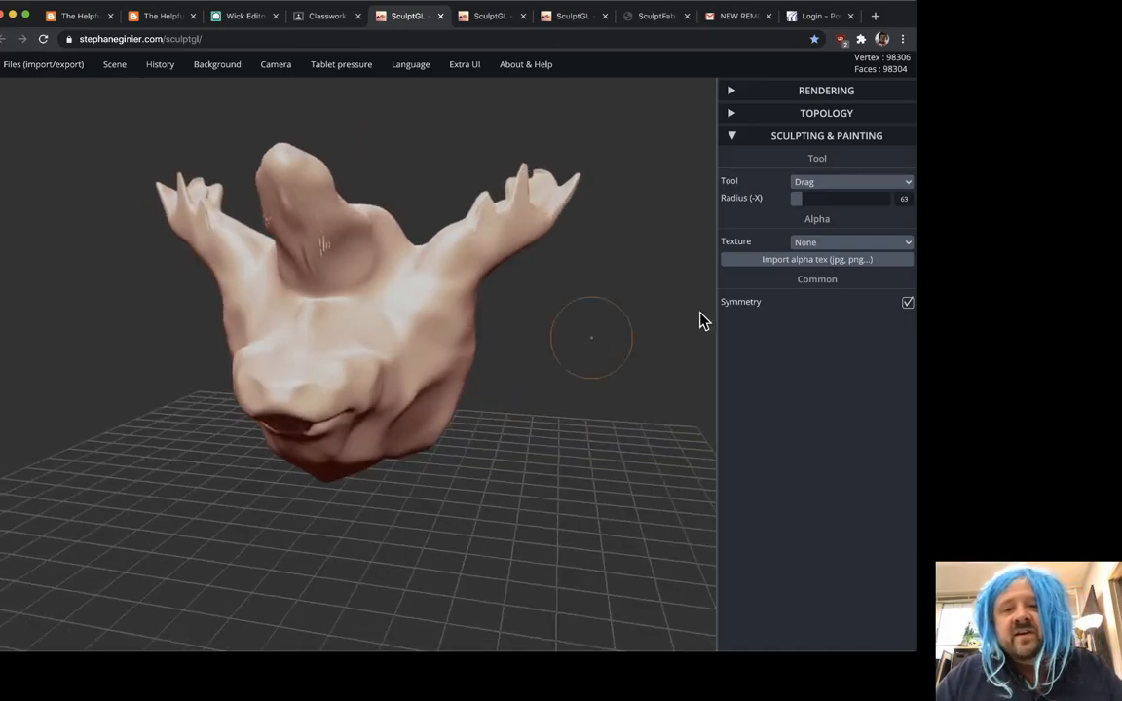
Smooth the rough patches on the forehead horn and ears with the Smooth tool at radius 50 and intensity 75.
{"action": "left_click", "coordinate": [828, 183]}
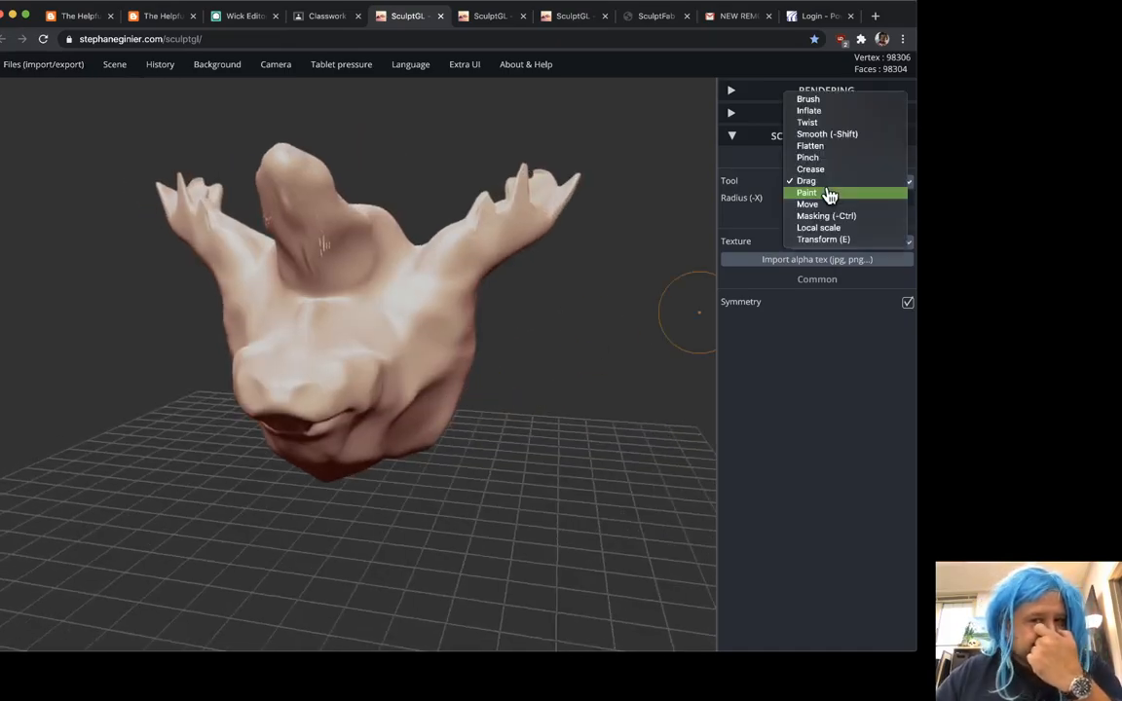
{"action": "left_click", "coordinate": [836, 136]}
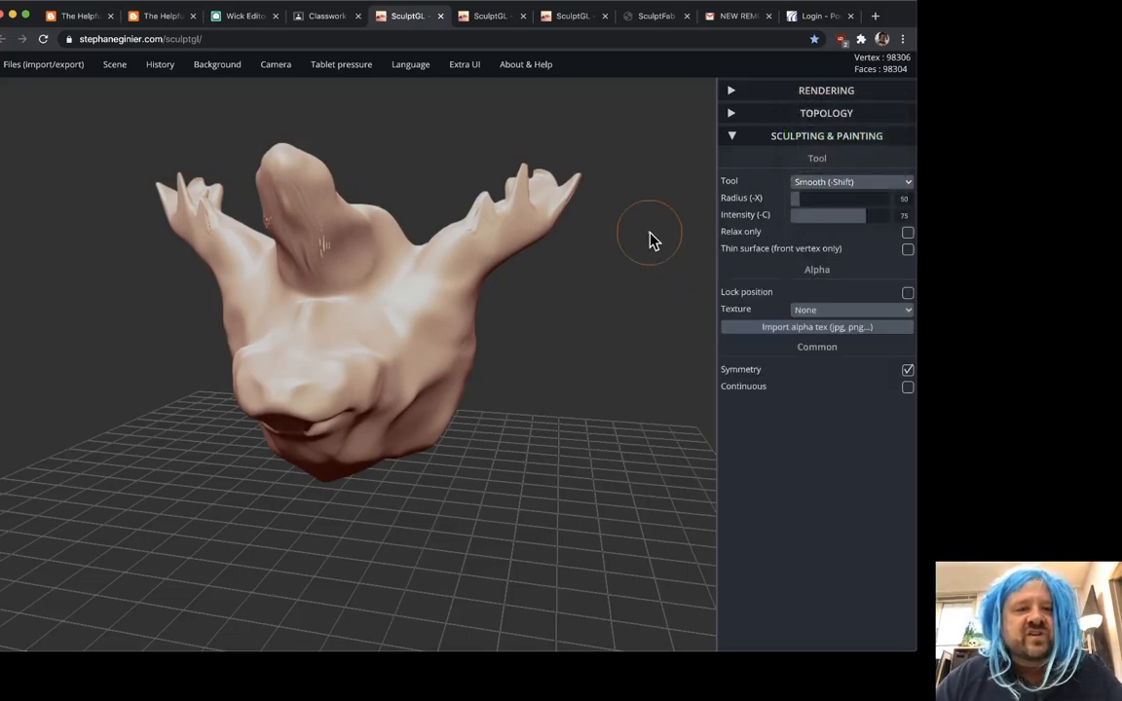
{"action": "scroll", "coordinate": [545, 294], "scroll_direction": "up", "scroll_amount": 3}
{"action": "left_click_drag", "start_coordinate": [285, 158], "coordinate": [301, 175]}
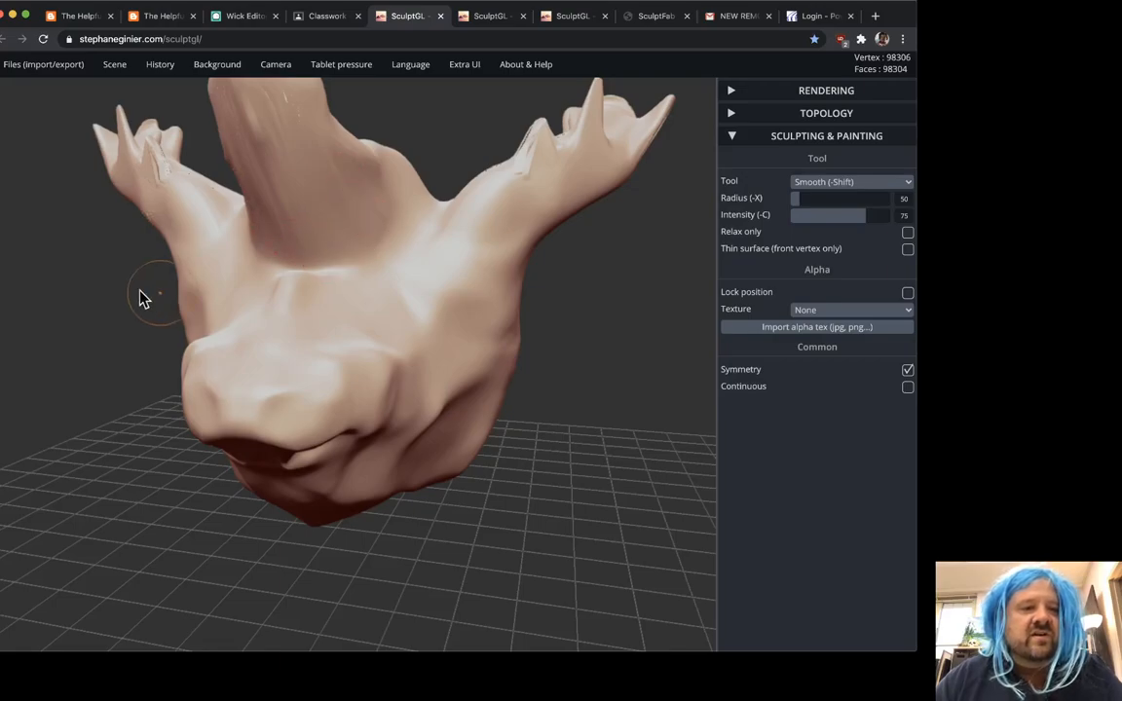
{"action": "mouse_move", "coordinate": [89, 314]}
{"action": "left_mouse_down"}
{"action": "mouse_move", "coordinate": [223, 333]}
{"action": "mouse_move", "coordinate": [201, 205]}
{"action": "left_mouse_up"}
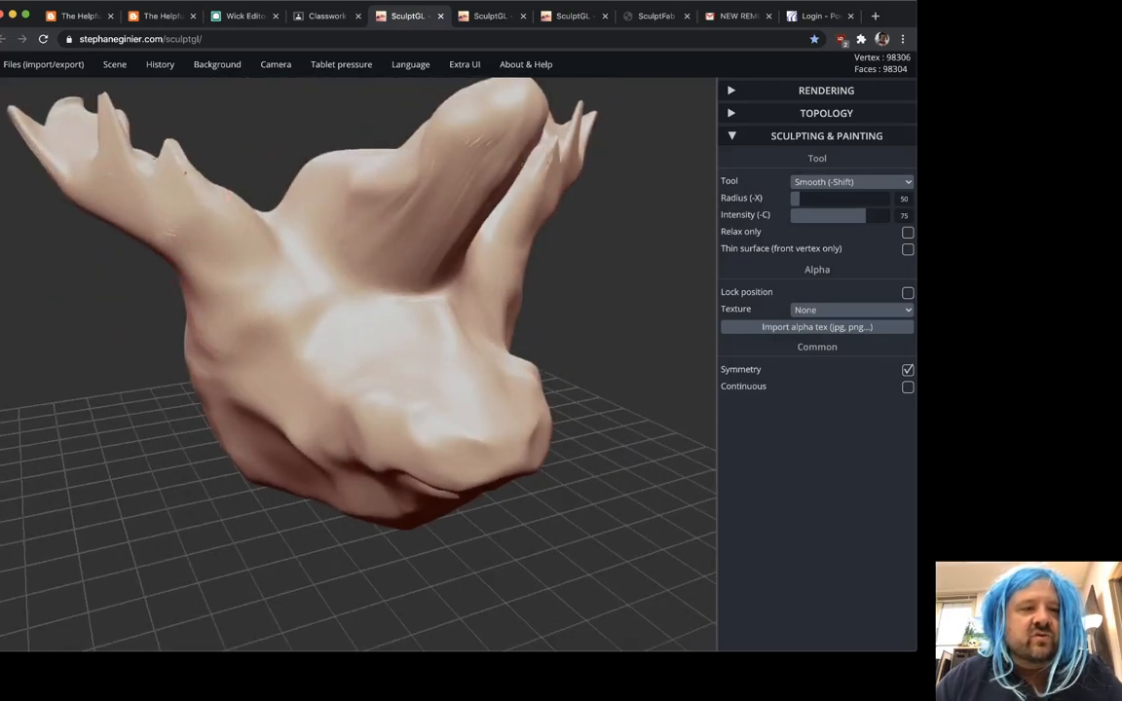
{"action": "left_click_drag", "start_coordinate": [113, 328], "coordinate": [494, 329]}
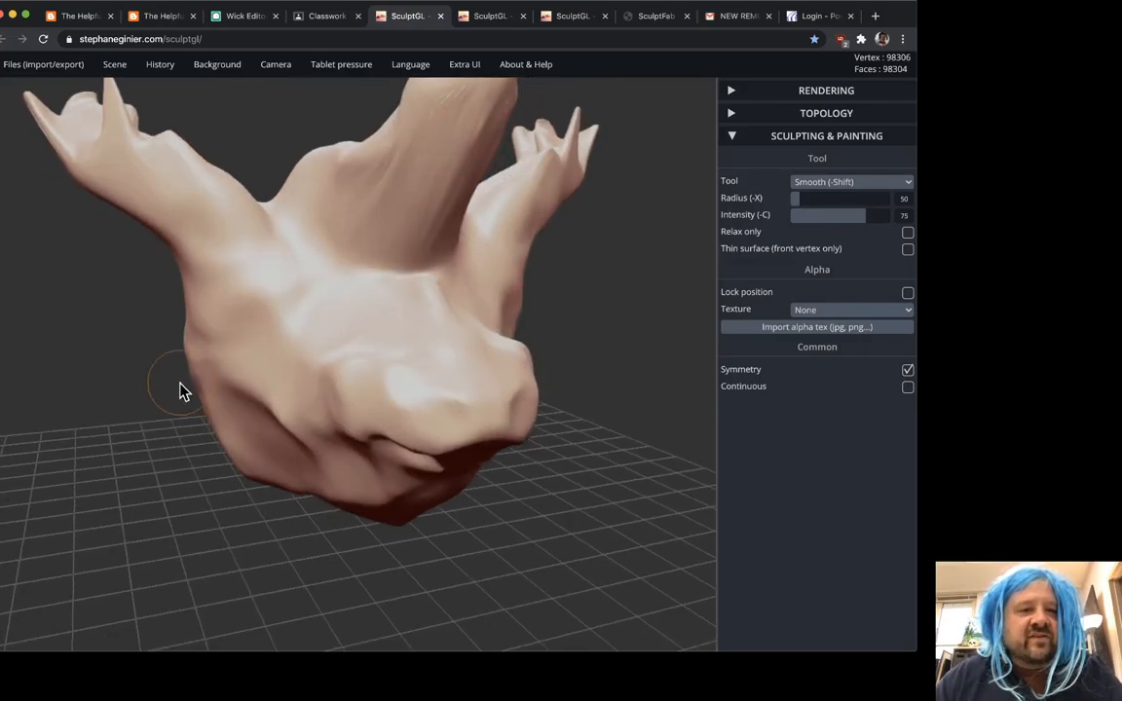
{"action": "left_click_drag", "start_coordinate": [180, 388], "coordinate": [192, 456]}
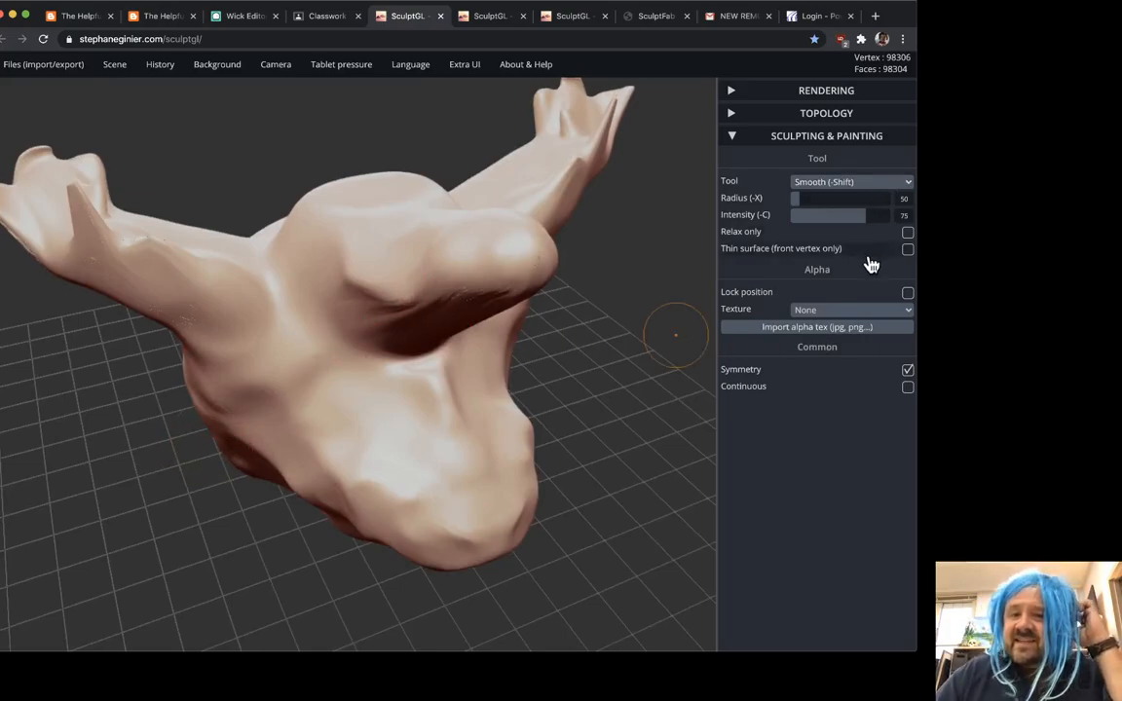
Turn on the wireframe display and examine the mesh density around the snout, horn and ears.
{"action": "left_click", "coordinate": [826, 92]}
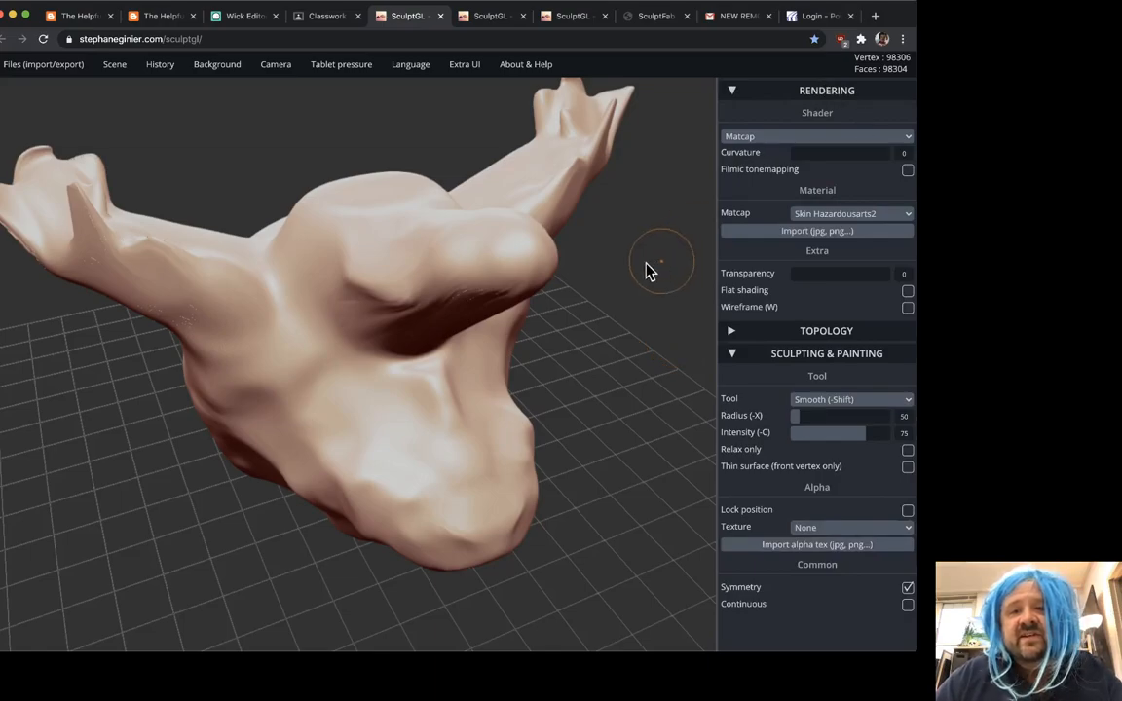
{"action": "left_click", "coordinate": [908, 308]}
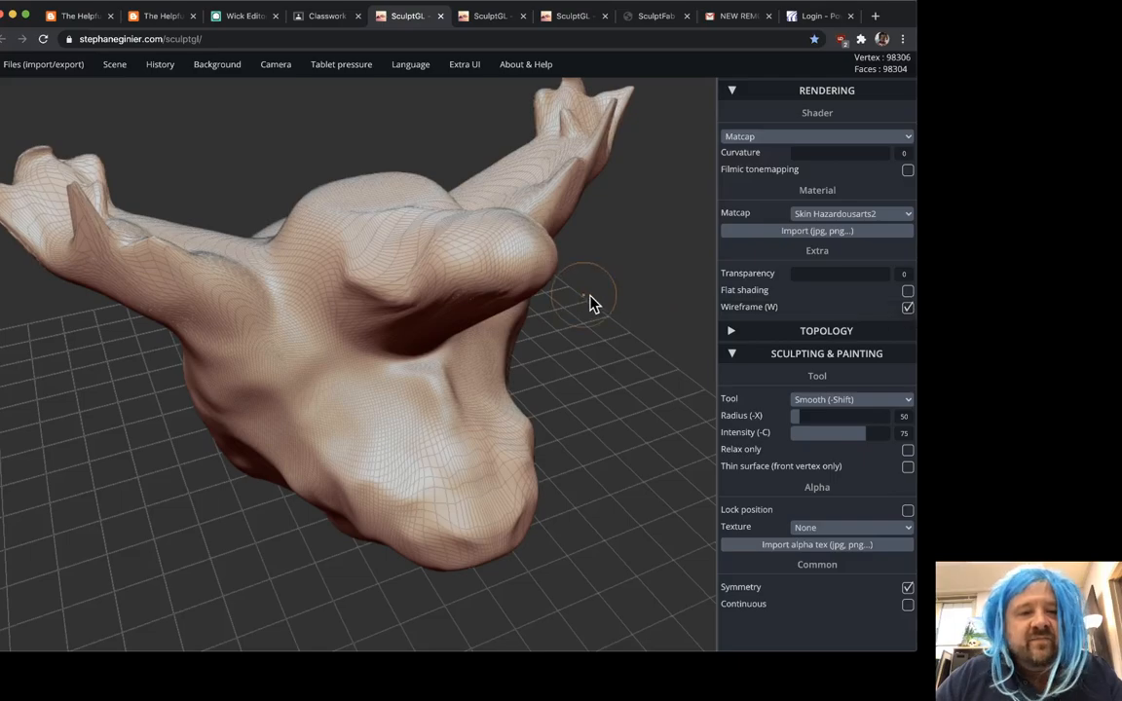
{"action": "left_click_drag", "start_coordinate": [636, 351], "coordinate": [585, 260]}
{"action": "scroll", "coordinate": [533, 302], "scroll_direction": "up", "scroll_amount": 5}
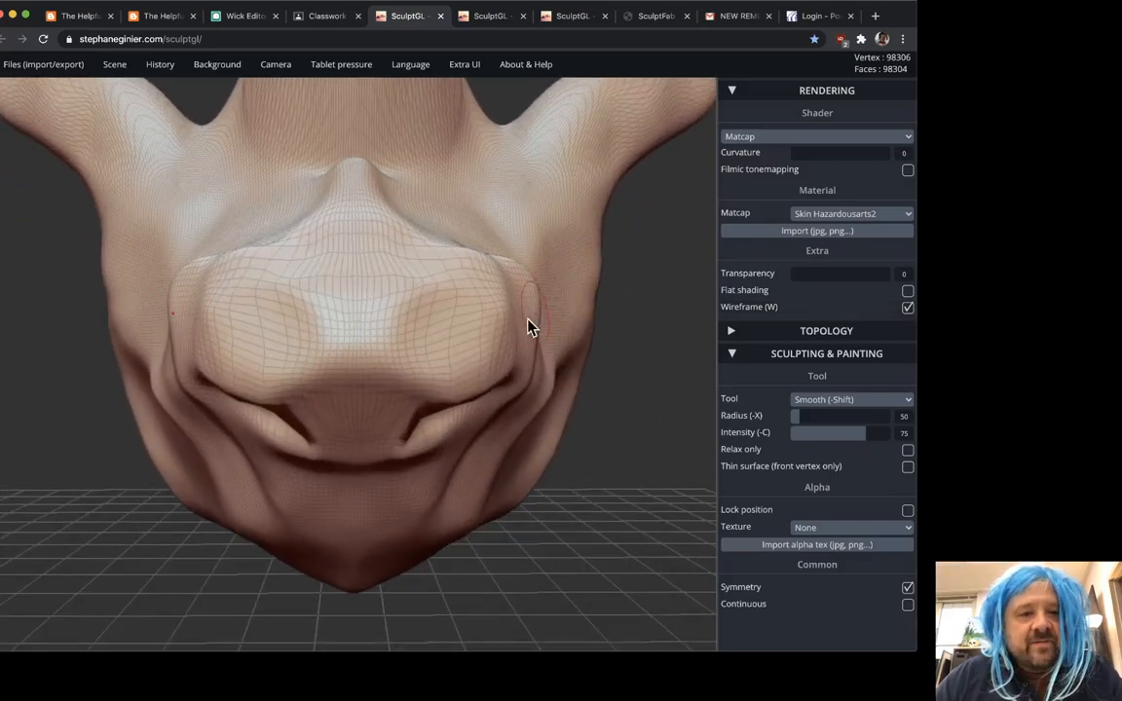
{"action": "left_click_drag", "start_coordinate": [670, 303], "coordinate": [608, 370]}
{"action": "scroll", "coordinate": [609, 370], "scroll_direction": "down", "scroll_amount": 3}
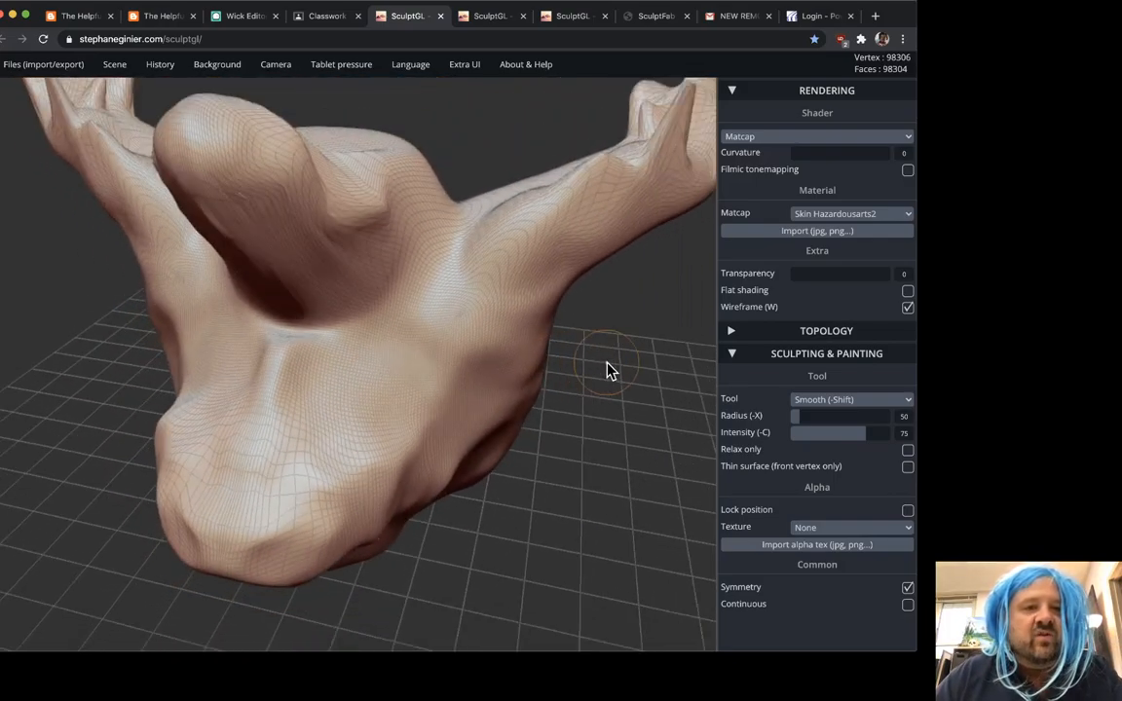
{"action": "left_click", "coordinate": [734, 92]}
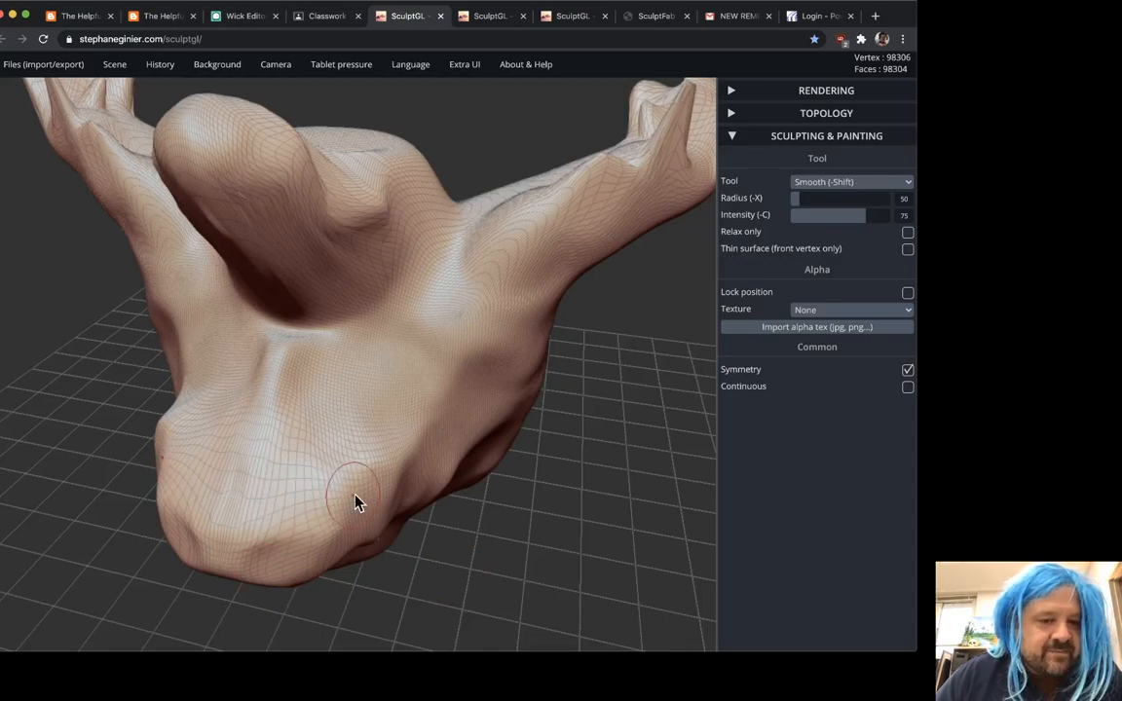
Smooth the snout and one ear further with the Smooth tool, using the wireframe as a guide.
{"action": "mouse_move", "coordinate": [356, 484]}
{"action": "right_mouse_down"}
{"action": "mouse_move", "coordinate": [508, 540]}
{"action": "mouse_move", "coordinate": [464, 460]}
{"action": "right_mouse_up"}
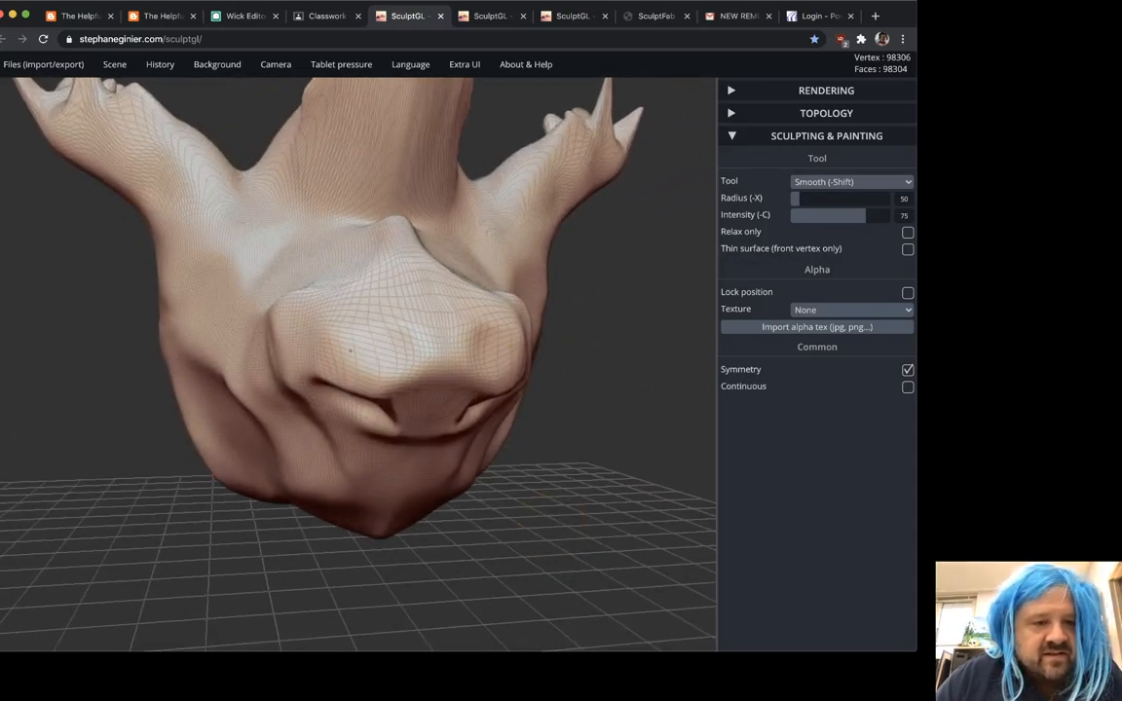
{"action": "right_click_drag", "start_coordinate": [199, 495], "coordinate": [199, 226]}
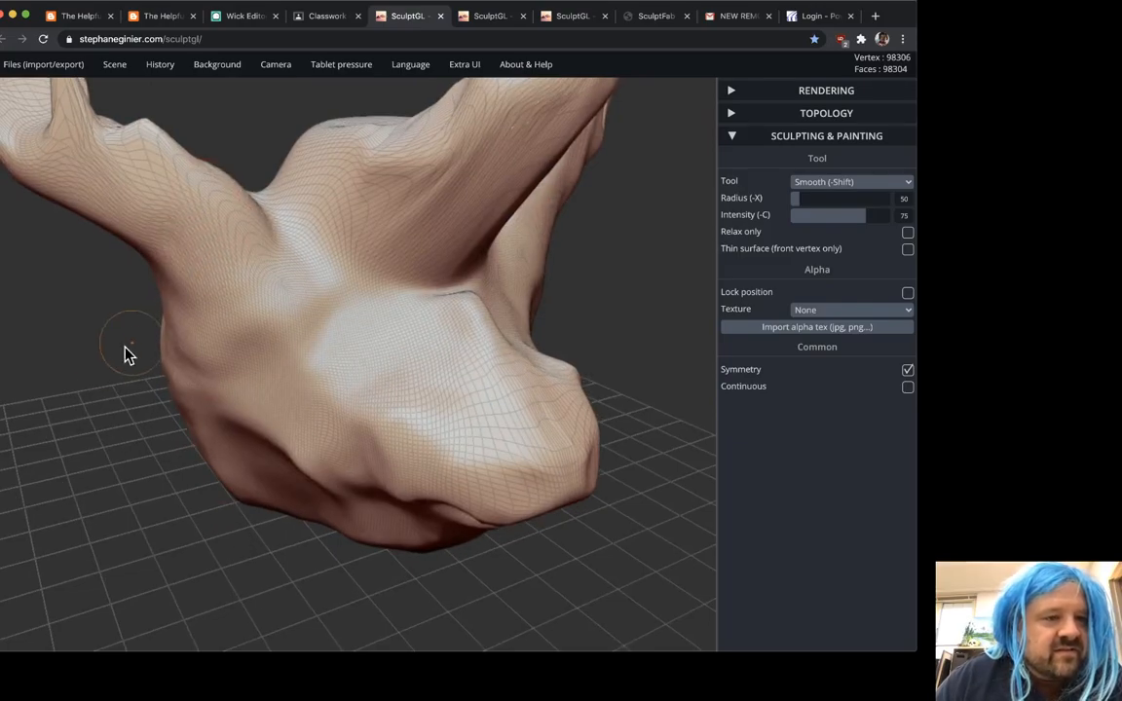
{"action": "right_click_drag", "start_coordinate": [133, 353], "coordinate": [194, 399]}
{"action": "mouse_move", "coordinate": [175, 204]}
{"action": "left_mouse_down"}
{"action": "mouse_move", "coordinate": [178, 194]}
{"action": "mouse_move", "coordinate": [188, 223]}
{"action": "left_mouse_up"}
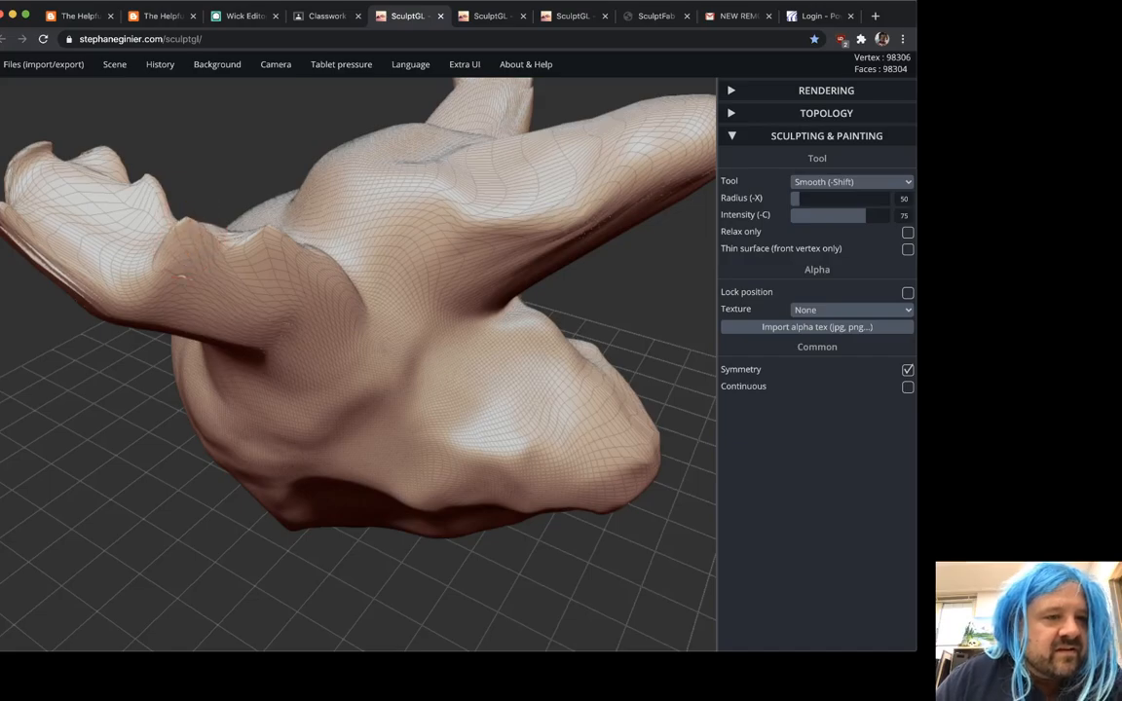
{"action": "mouse_move", "coordinate": [666, 293]}
{"action": "left_mouse_down"}
{"action": "mouse_move", "coordinate": [278, 200]}
{"action": "mouse_move", "coordinate": [546, 252]}
{"action": "left_mouse_up"}
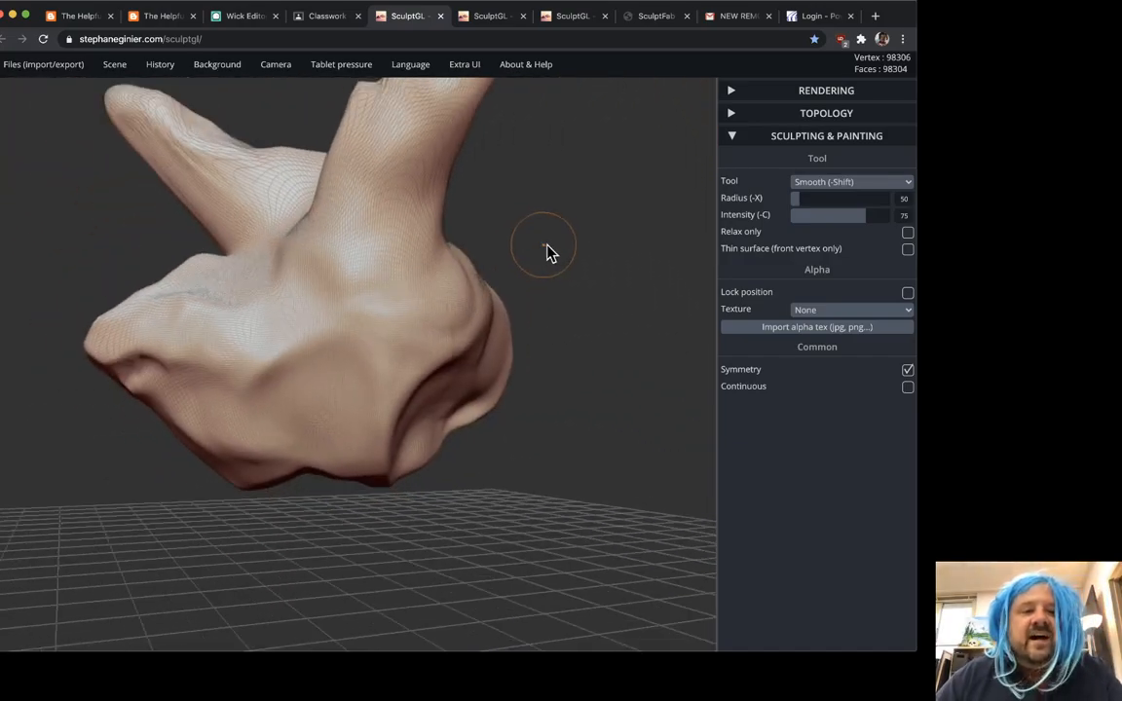
Switch to the Paint tool and turn off the wireframe display.
{"action": "left_click", "coordinate": [841, 187]}
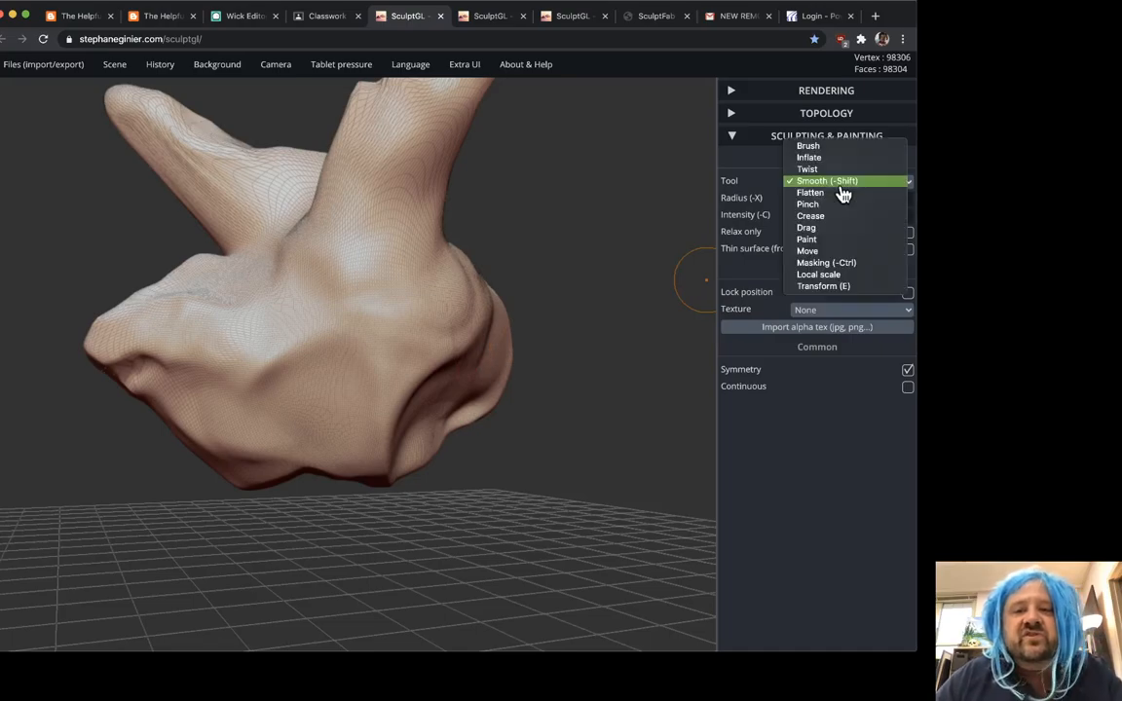
{"action": "left_click", "coordinate": [844, 243]}
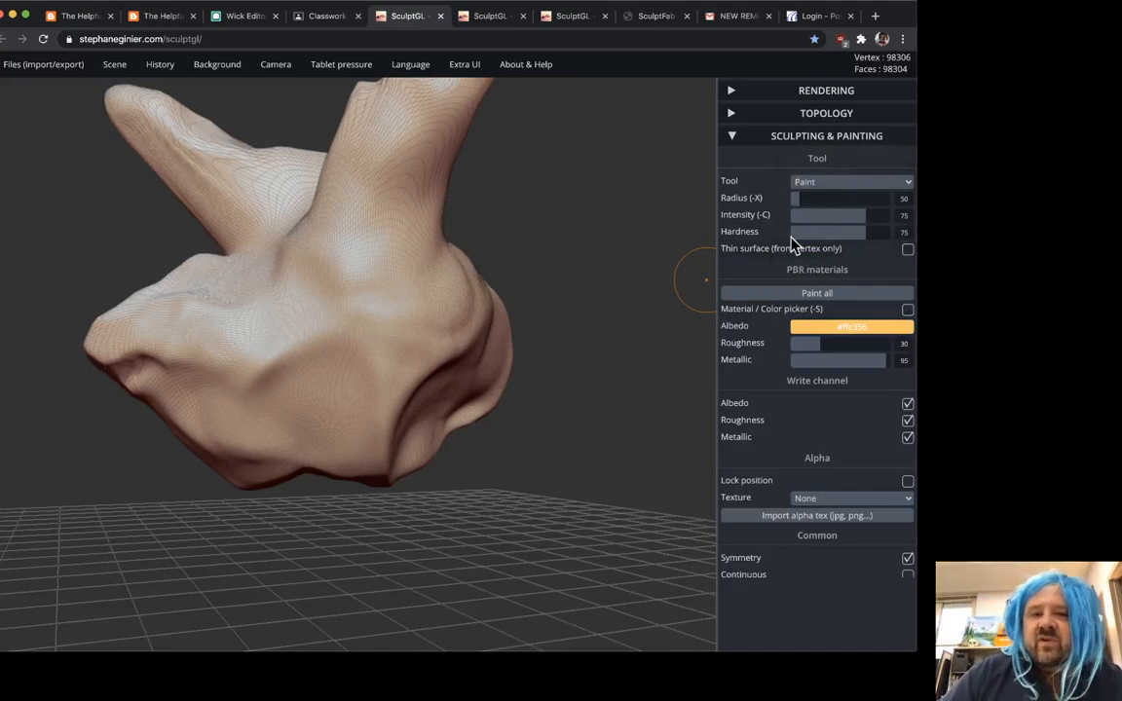
{"action": "mouse_move", "coordinate": [521, 224]}
{"action": "left_mouse_down"}
{"action": "mouse_move", "coordinate": [559, 219]}
{"action": "mouse_move", "coordinate": [611, 232]}
{"action": "mouse_move", "coordinate": [693, 338]}
{"action": "left_mouse_up"}
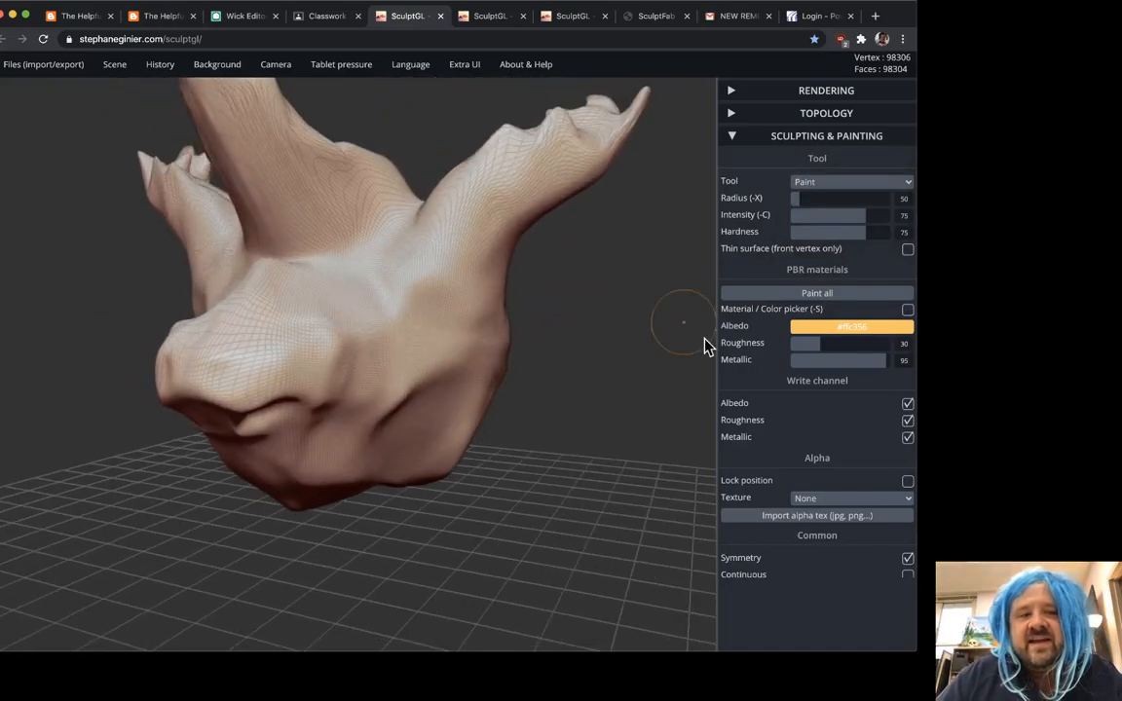
{"action": "left_click", "coordinate": [795, 94]}
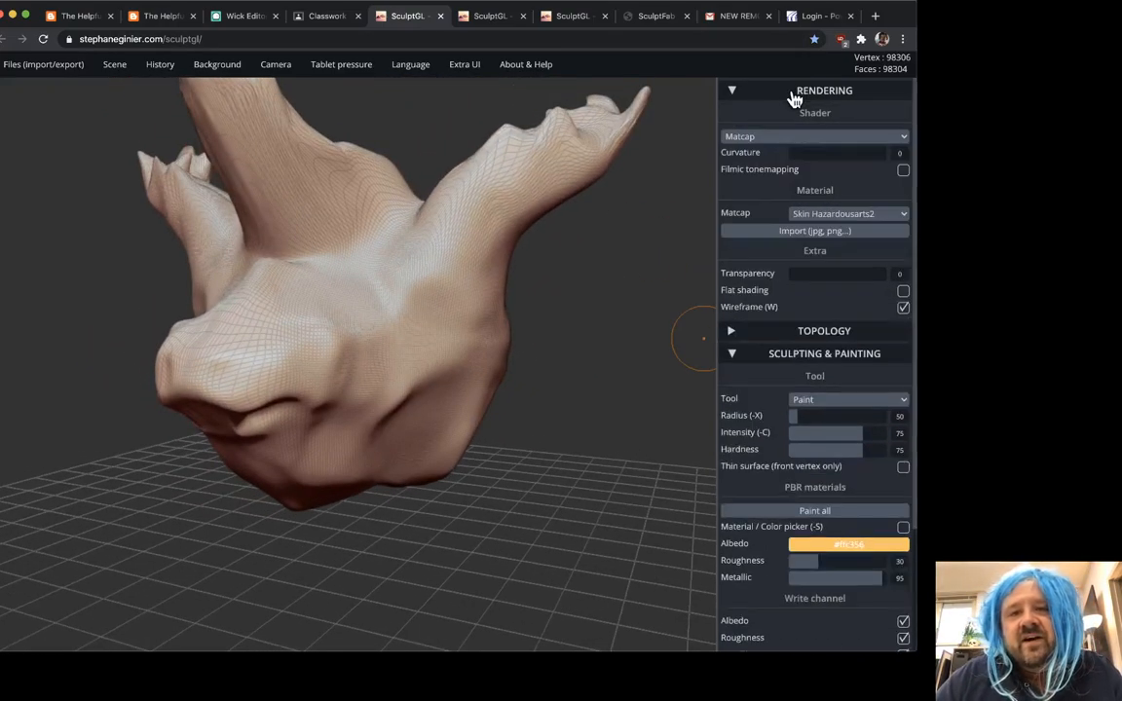
{"action": "left_click", "coordinate": [902, 308]}
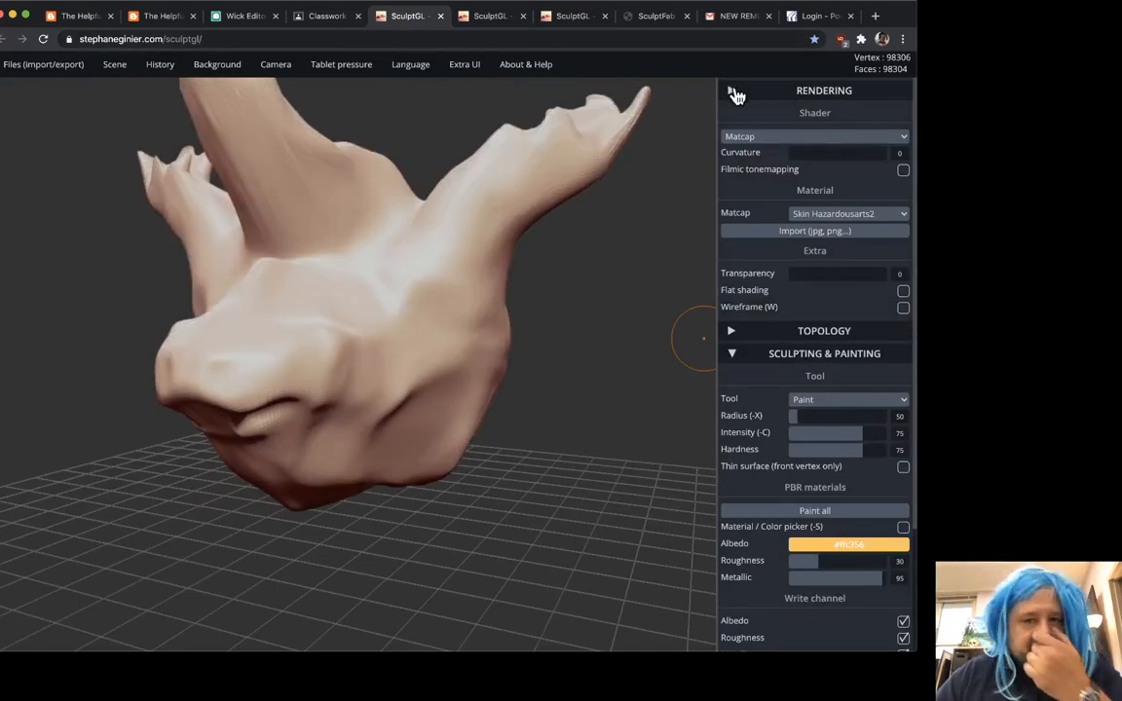
{"action": "left_click", "coordinate": [735, 92]}
Set the paint's albedo colour to red #eb0248.
{"action": "left_click", "coordinate": [851, 327]}
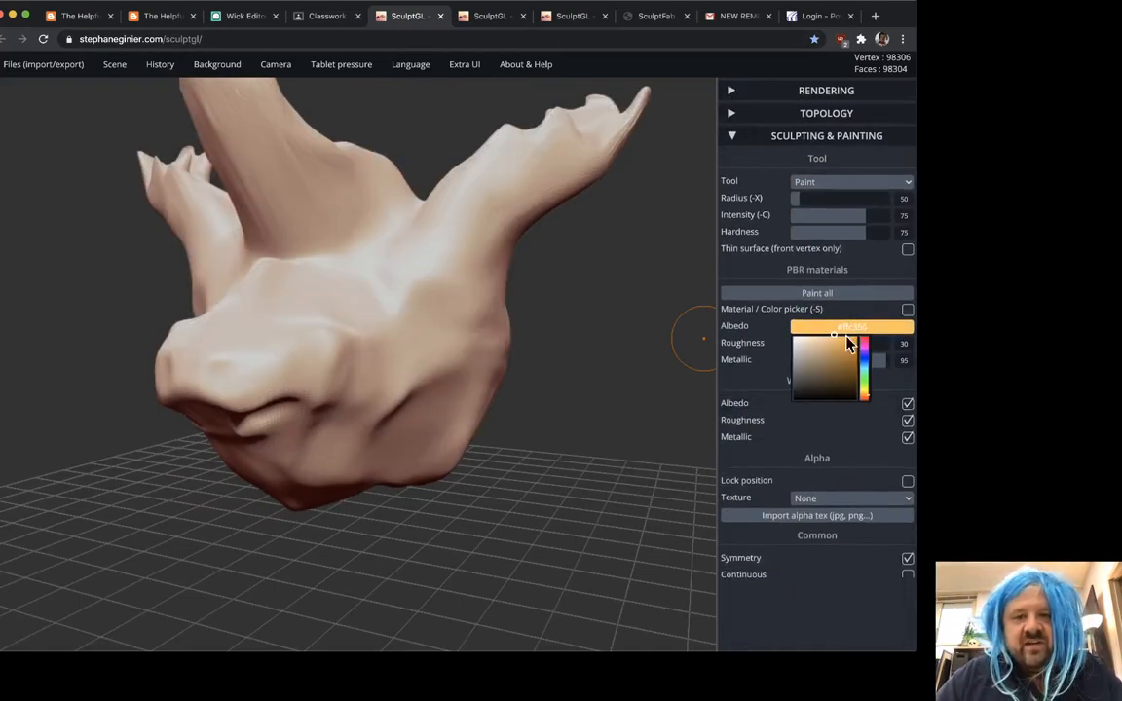
{"action": "mouse_move", "coordinate": [866, 352]}
{"action": "left_mouse_down"}
{"action": "mouse_move", "coordinate": [868, 371]}
{"action": "mouse_move", "coordinate": [867, 349]}
{"action": "mouse_move", "coordinate": [834, 363]}
{"action": "mouse_move", "coordinate": [829, 331]}
{"action": "mouse_move", "coordinate": [841, 358]}
{"action": "mouse_move", "coordinate": [858, 343]}
{"action": "left_mouse_up"}
{"action": "mouse_move", "coordinate": [849, 326]}
{"action": "left_click", "coordinate": [861, 344]}
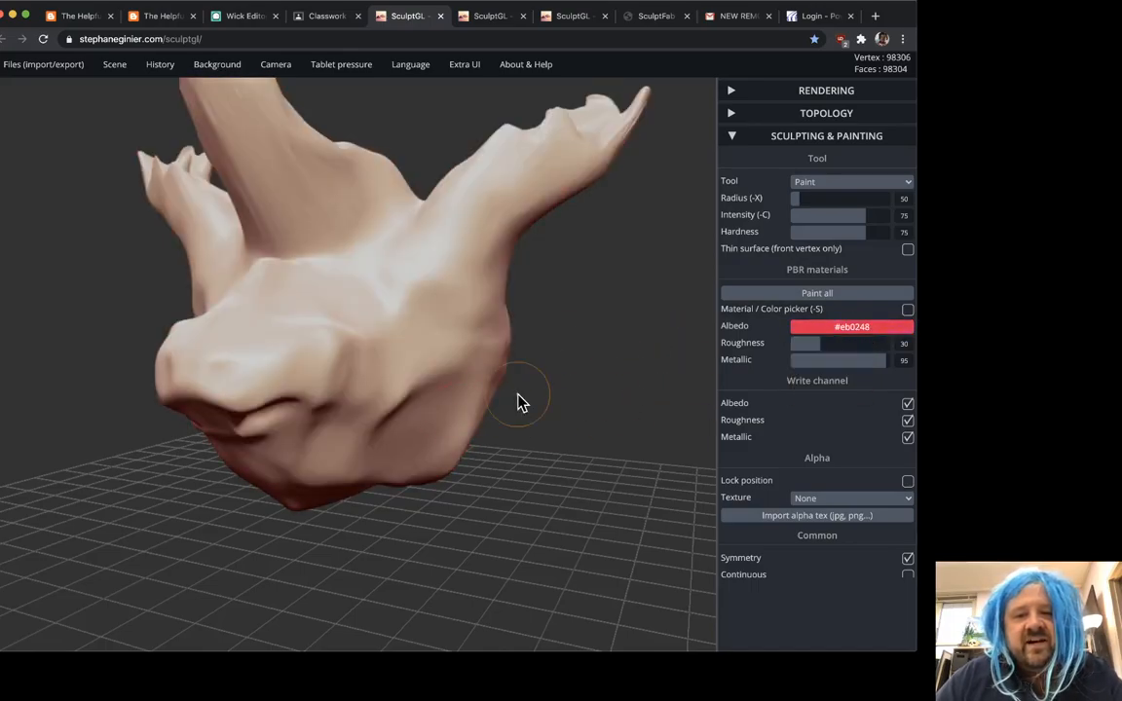
Set the paint's albedo colour to green #36963a and paint the snout, brow and cheeks.
{"action": "left_click_drag", "start_coordinate": [571, 378], "coordinate": [682, 334]}
{"action": "mouse_move", "coordinate": [884, 325]}
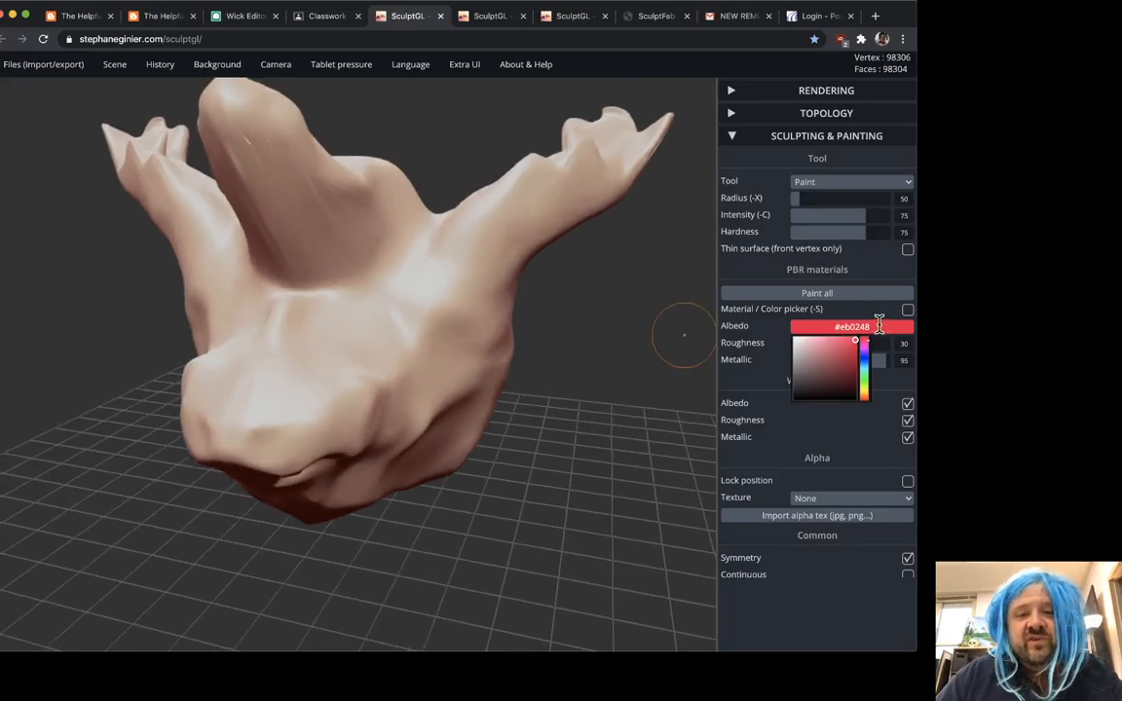
{"action": "mouse_move", "coordinate": [837, 346]}
{"action": "left_mouse_down"}
{"action": "mouse_move", "coordinate": [819, 357]}
{"action": "mouse_move", "coordinate": [824, 371]}
{"action": "mouse_move", "coordinate": [864, 373]}
{"action": "mouse_move", "coordinate": [834, 363]}
{"action": "left_mouse_up"}
{"action": "left_click", "coordinate": [865, 348]}
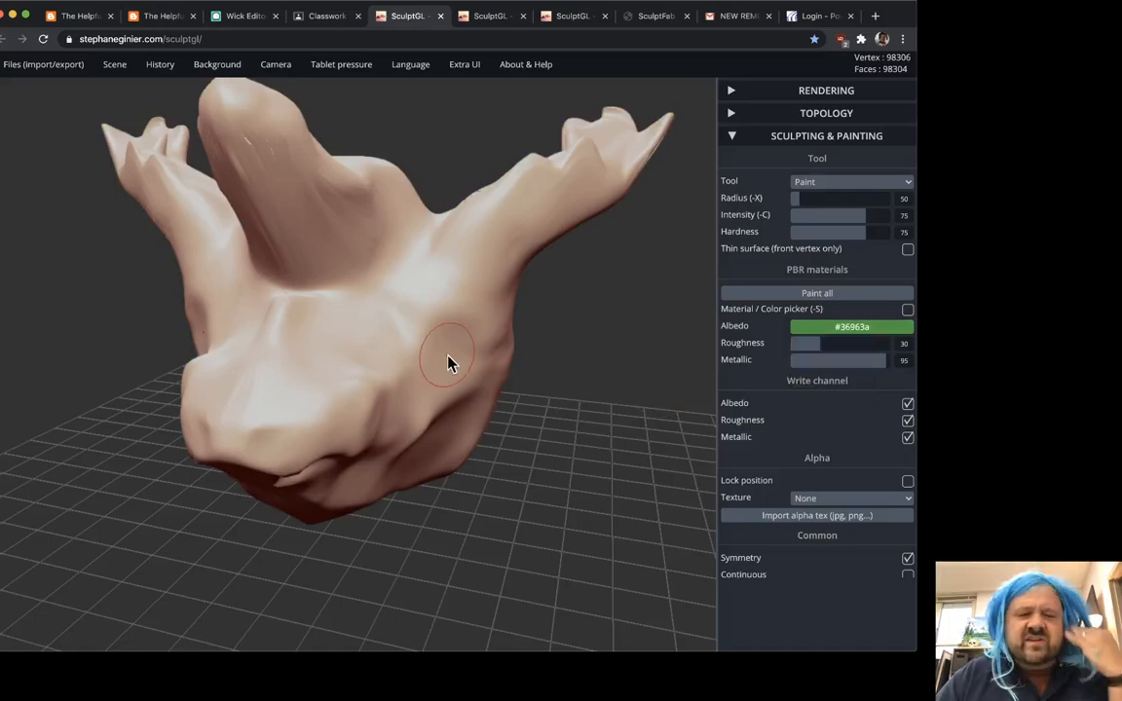
{"action": "mouse_move", "coordinate": [488, 295]}
{"action": "left_mouse_down"}
{"action": "mouse_move", "coordinate": [409, 310]}
{"action": "mouse_move", "coordinate": [282, 424]}
{"action": "mouse_move", "coordinate": [224, 433]}
{"action": "mouse_move", "coordinate": [209, 375]}
{"action": "mouse_move", "coordinate": [272, 302]}
{"action": "mouse_move", "coordinate": [331, 360]}
{"action": "left_mouse_up"}
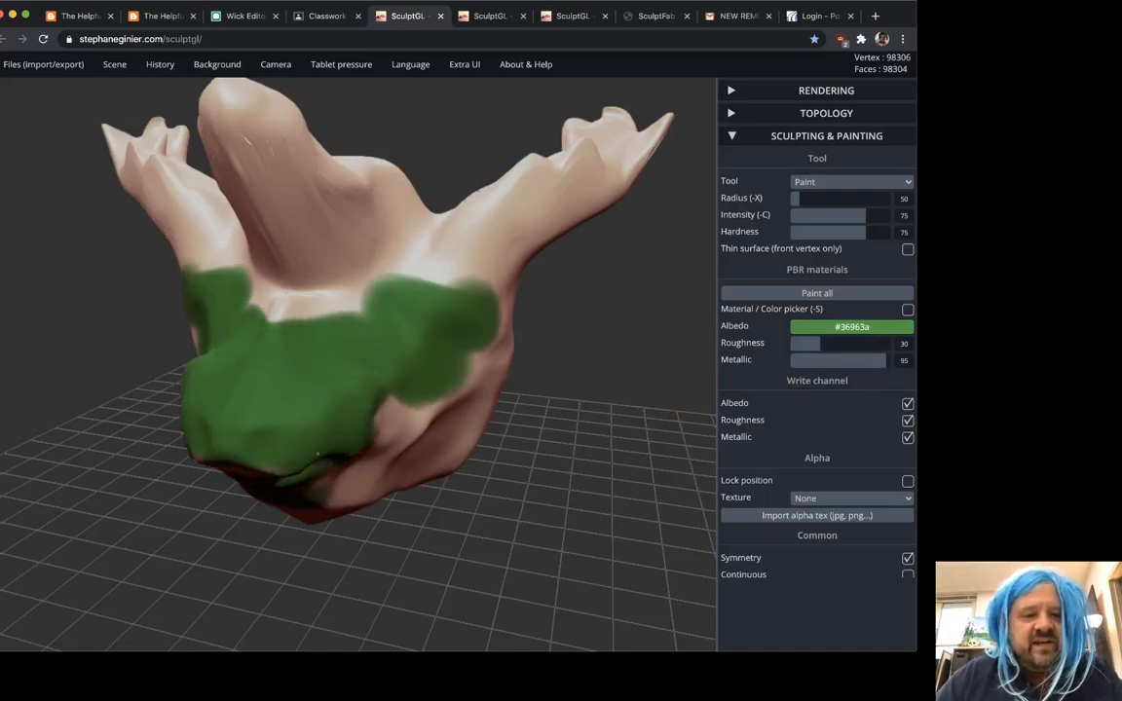
{"action": "left_click_drag", "start_coordinate": [305, 452], "coordinate": [446, 375]}
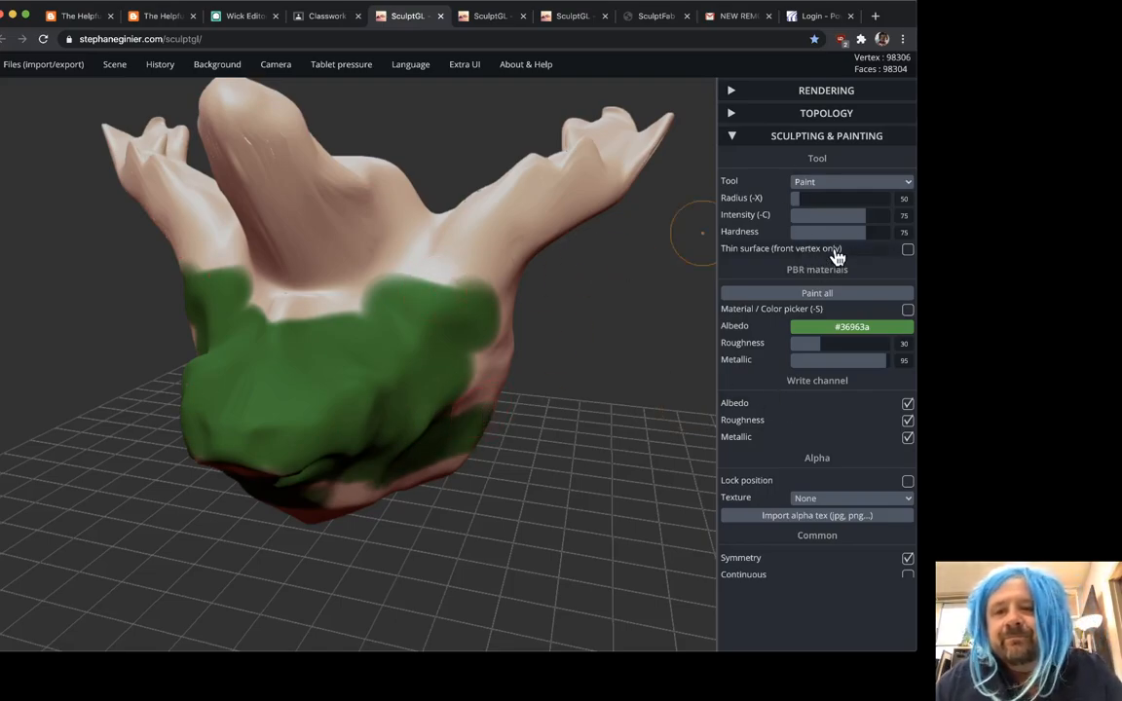
Set the albedo colour to pale green #cafccc and paint over the face, from the base of the horn to the jaw.
{"action": "left_click", "coordinate": [827, 190]}
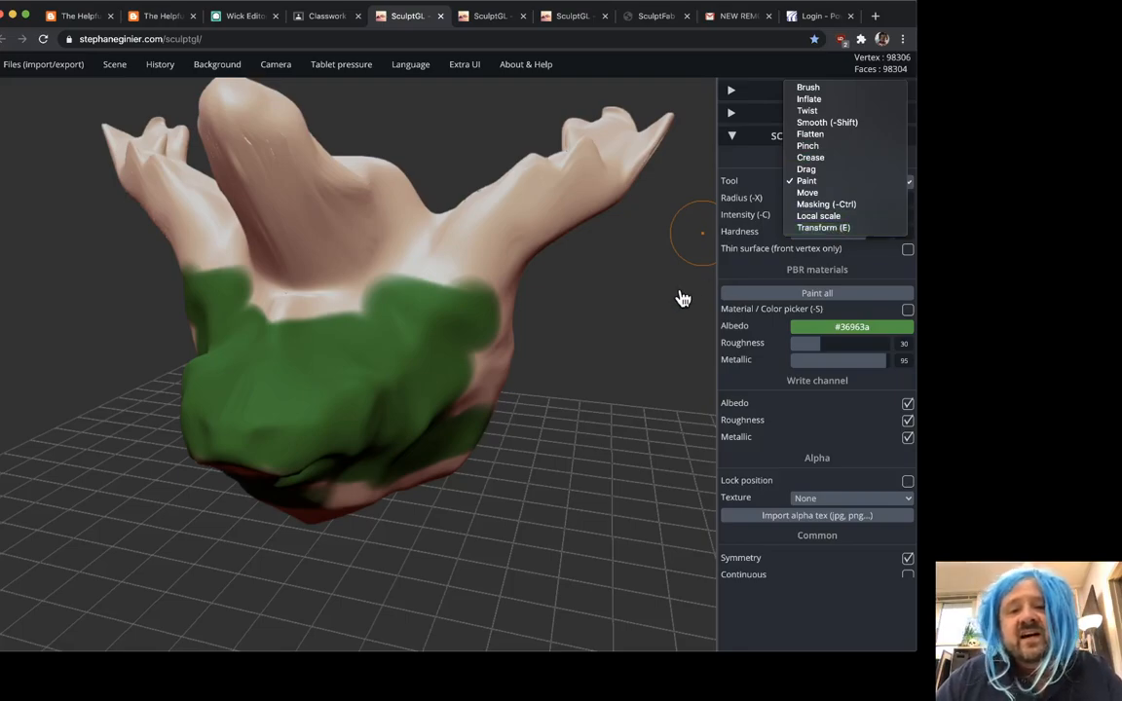
{"action": "left_click", "coordinate": [846, 331]}
{"action": "left_click_drag", "start_coordinate": [833, 361], "coordinate": [807, 343]}
{"action": "mouse_move", "coordinate": [461, 365]}
{"action": "left_mouse_down"}
{"action": "mouse_move", "coordinate": [462, 317]}
{"action": "mouse_move", "coordinate": [375, 306]}
{"action": "mouse_move", "coordinate": [356, 336]}
{"action": "mouse_move", "coordinate": [204, 363]}
{"action": "mouse_move", "coordinate": [190, 395]}
{"action": "mouse_move", "coordinate": [204, 429]}
{"action": "mouse_move", "coordinate": [203, 366]}
{"action": "mouse_move", "coordinate": [433, 409]}
{"action": "mouse_move", "coordinate": [448, 521]}
{"action": "left_mouse_up"}
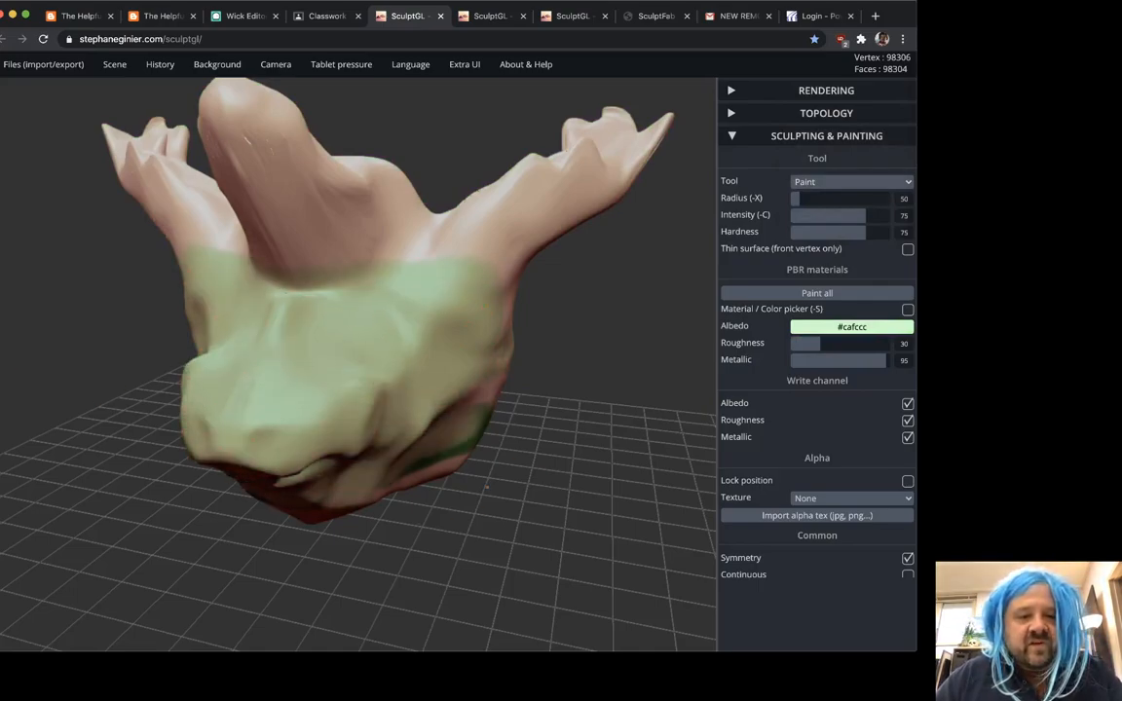
{"action": "left_click_drag", "start_coordinate": [500, 477], "coordinate": [453, 426]}
{"action": "left_click_drag", "start_coordinate": [613, 393], "coordinate": [488, 400]}
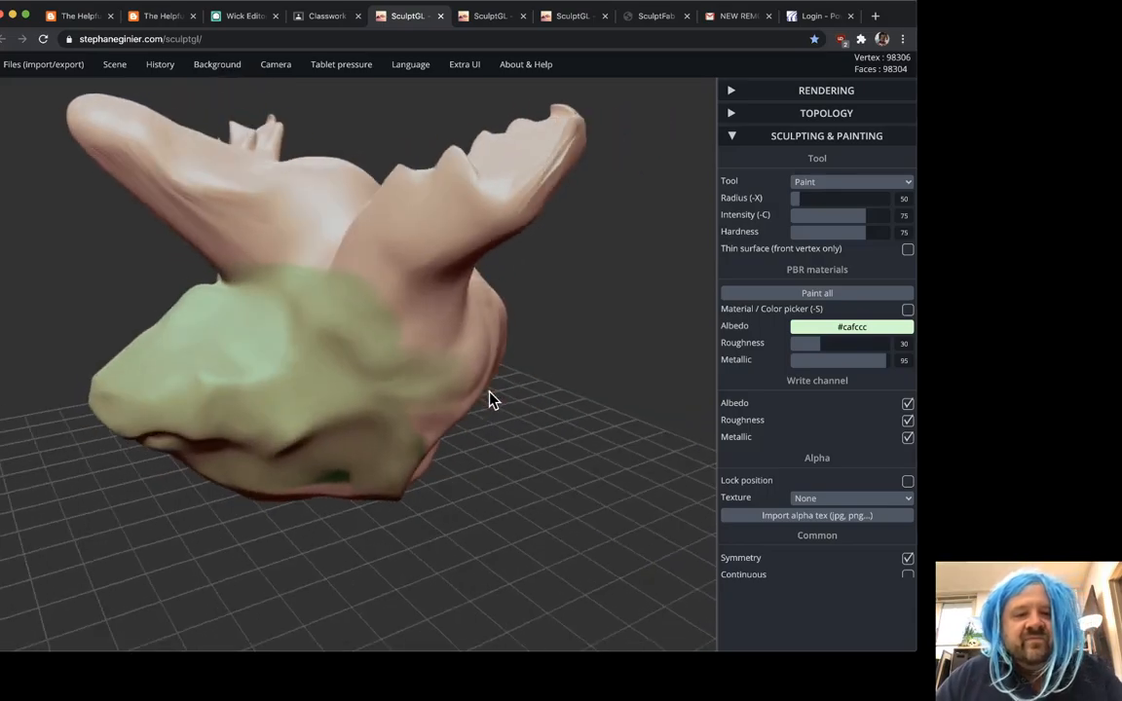
Switch to the Transform tool and rotate the head slightly with the gizmo's outer ring.
{"action": "left_click", "coordinate": [819, 183]}
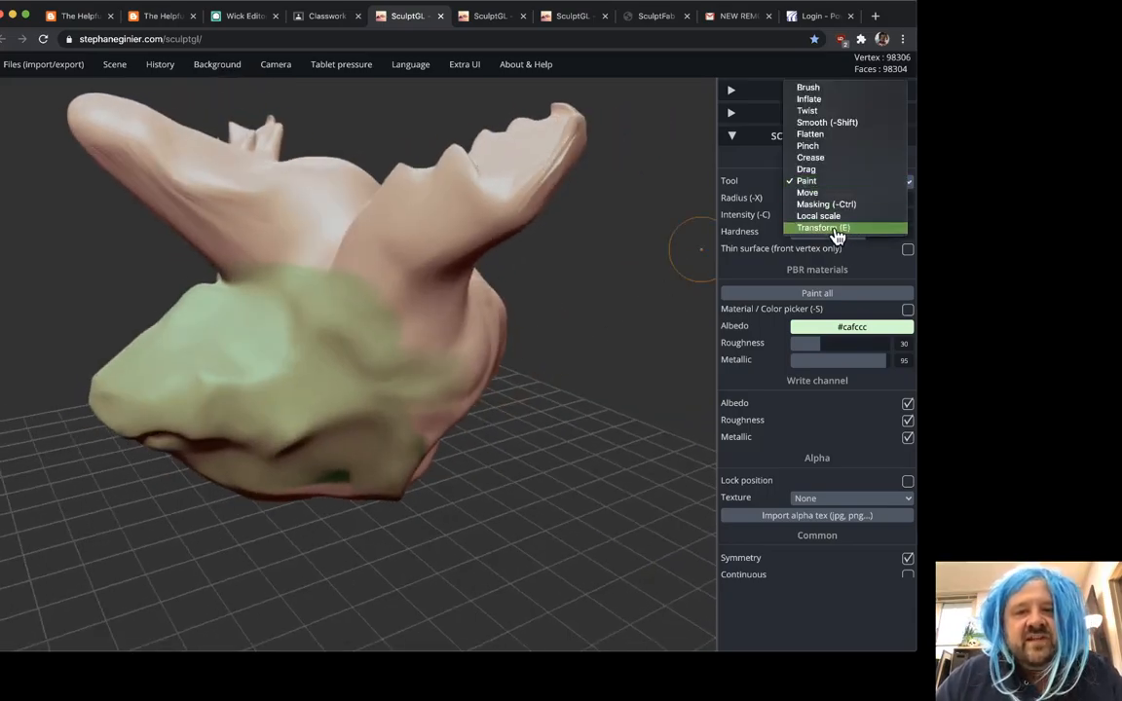
{"action": "left_click", "coordinate": [836, 232]}
{"action": "scroll", "coordinate": [596, 431], "scroll_direction": "down", "scroll_amount": 3}
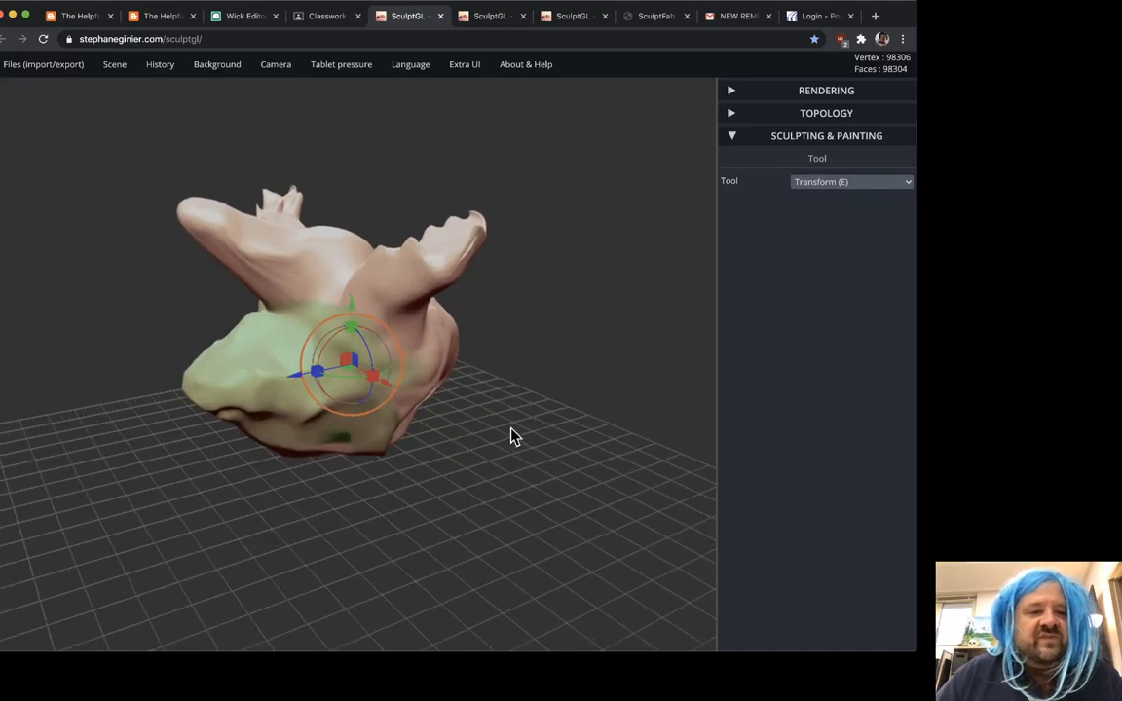
{"action": "left_click_drag", "start_coordinate": [410, 518], "coordinate": [439, 487]}
{"action": "mouse_move", "coordinate": [391, 338]}
{"action": "left_mouse_down"}
{"action": "mouse_move", "coordinate": [436, 325]}
{"action": "mouse_move", "coordinate": [394, 351]}
{"action": "left_mouse_up"}
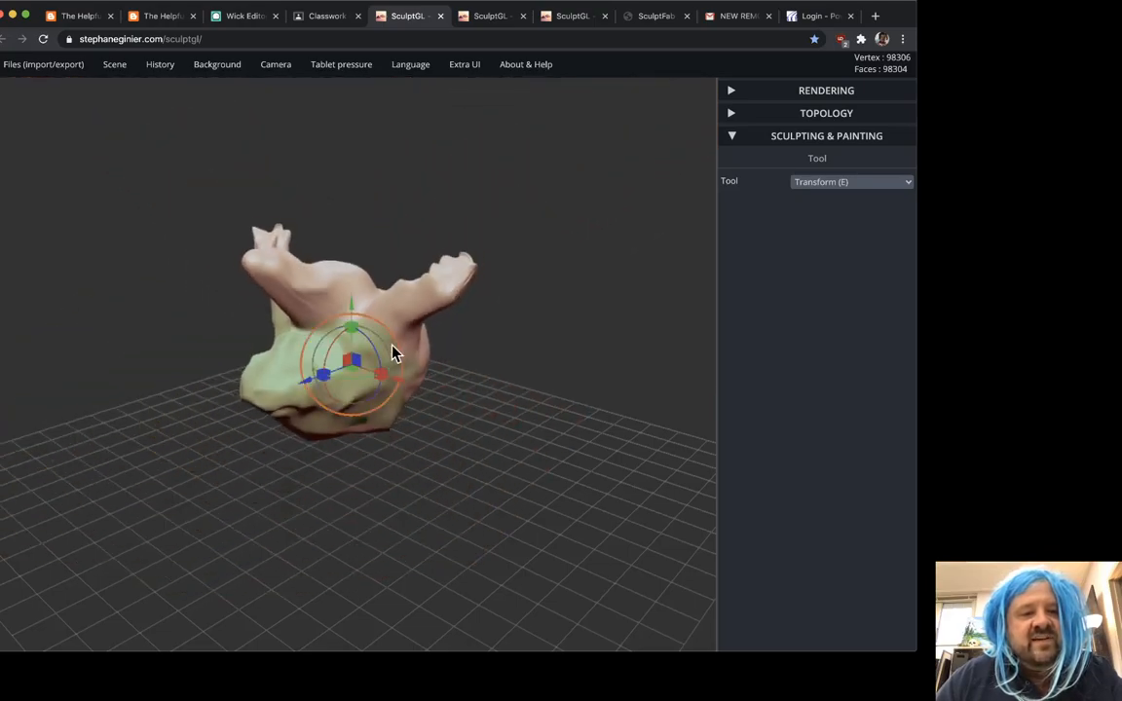
{"action": "left_click_drag", "start_coordinate": [474, 427], "coordinate": [540, 401]}
{"action": "left_click_drag", "start_coordinate": [397, 375], "coordinate": [413, 345]}
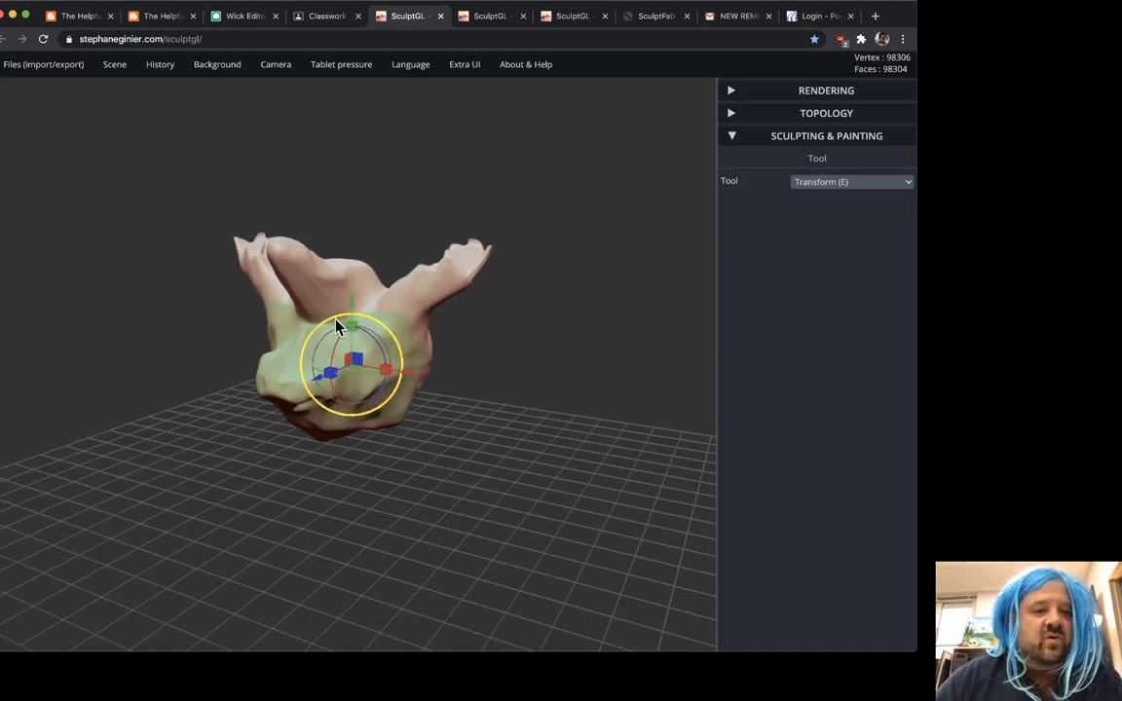
{"action": "mouse_move", "coordinate": [394, 343]}
{"action": "left_mouse_down"}
{"action": "mouse_move", "coordinate": [458, 328]}
{"action": "mouse_move", "coordinate": [381, 351]}
{"action": "mouse_move", "coordinate": [408, 333]}
{"action": "mouse_move", "coordinate": [393, 343]}
{"action": "left_mouse_up"}
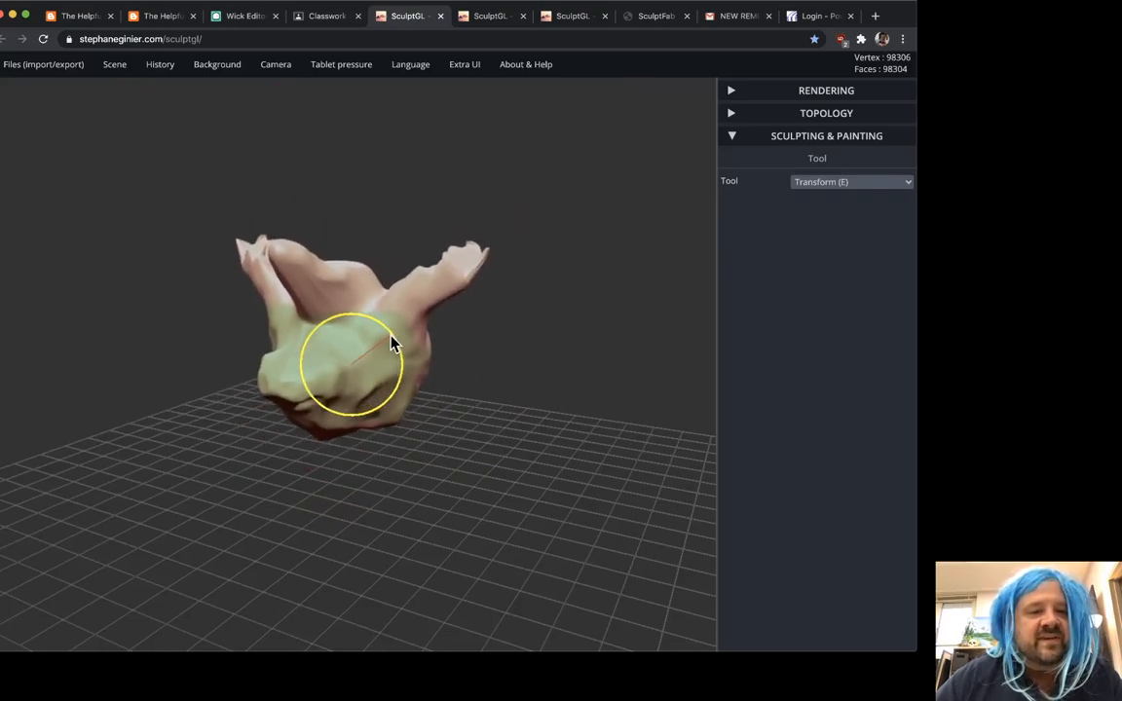
Adjust the head with the transform gizmo, including a vertical move along the green axis.
{"action": "scroll", "coordinate": [388, 359], "scroll_direction": "up", "scroll_amount": 3}
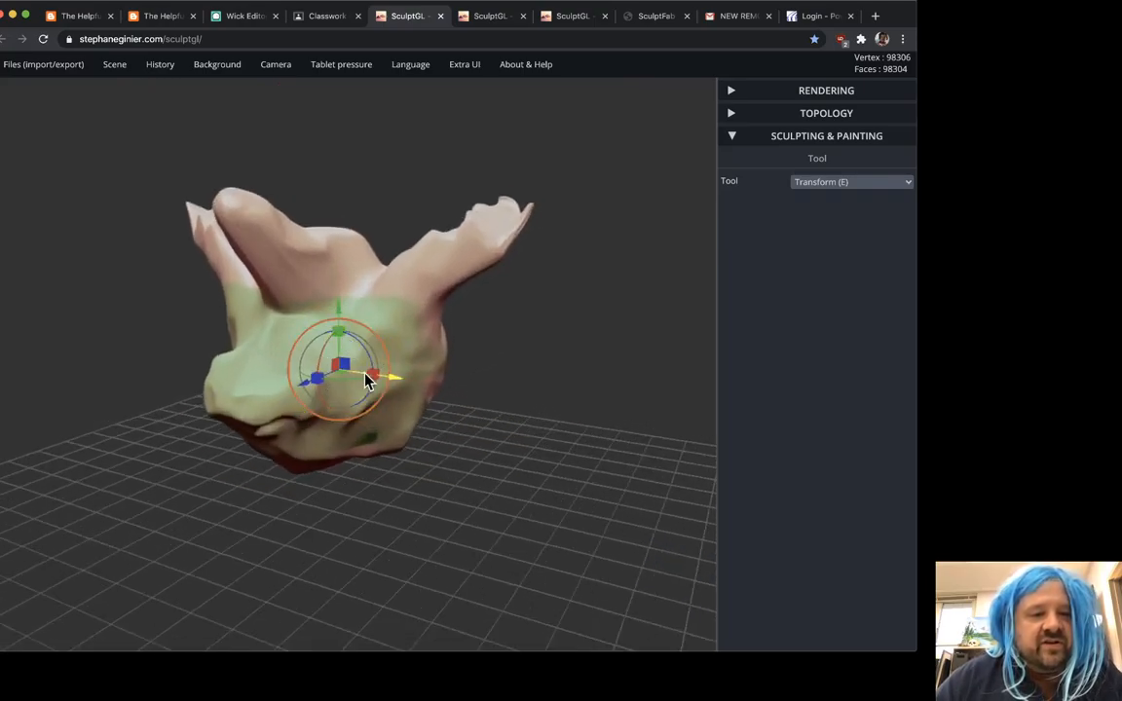
{"action": "left_click_drag", "start_coordinate": [341, 336], "coordinate": [435, 428]}
{"action": "left_click_drag", "start_coordinate": [361, 413], "coordinate": [368, 364]}
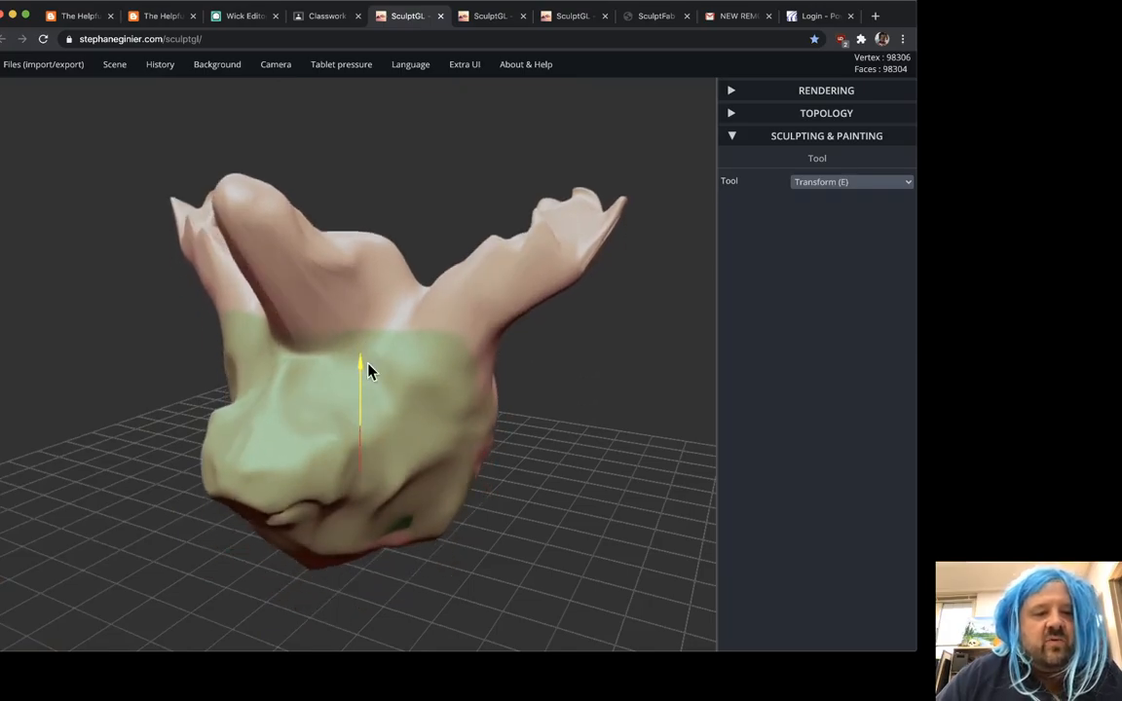
Add a cylinder to the scene and move it clear of the head so it stands beside it.
{"action": "scroll", "coordinate": [134, 402], "scroll_direction": "down", "scroll_amount": 5}
{"action": "left_click_drag", "start_coordinate": [144, 370], "coordinate": [188, 398]}
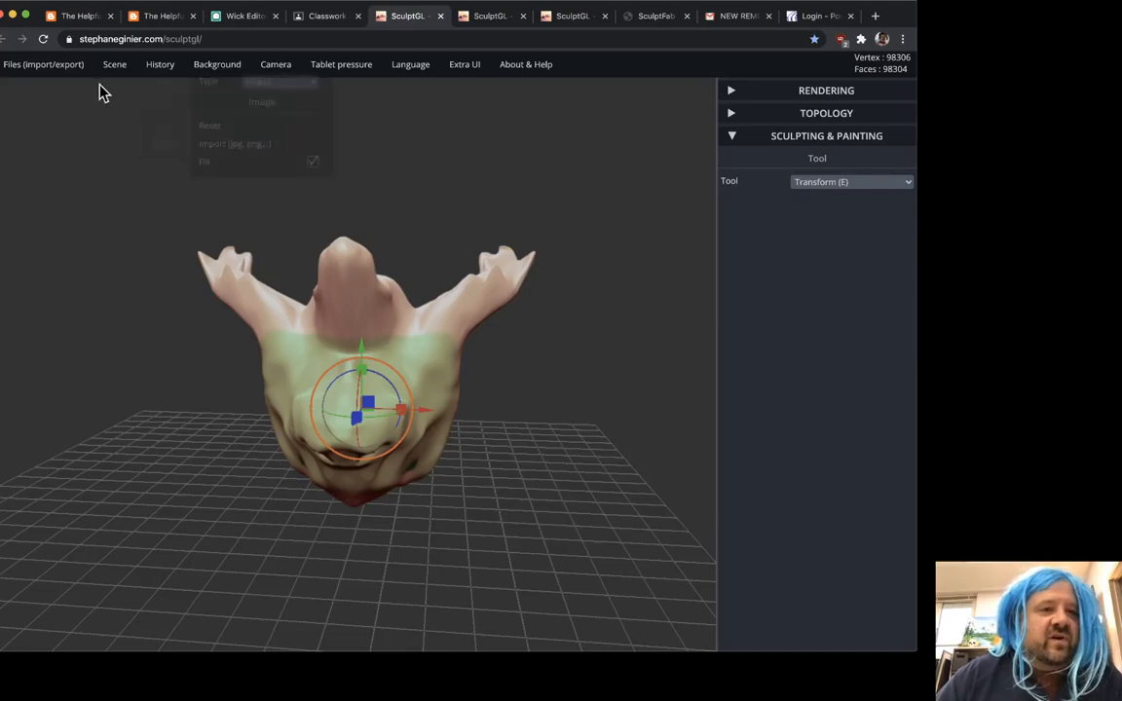
{"action": "mouse_move", "coordinate": [114, 69]}
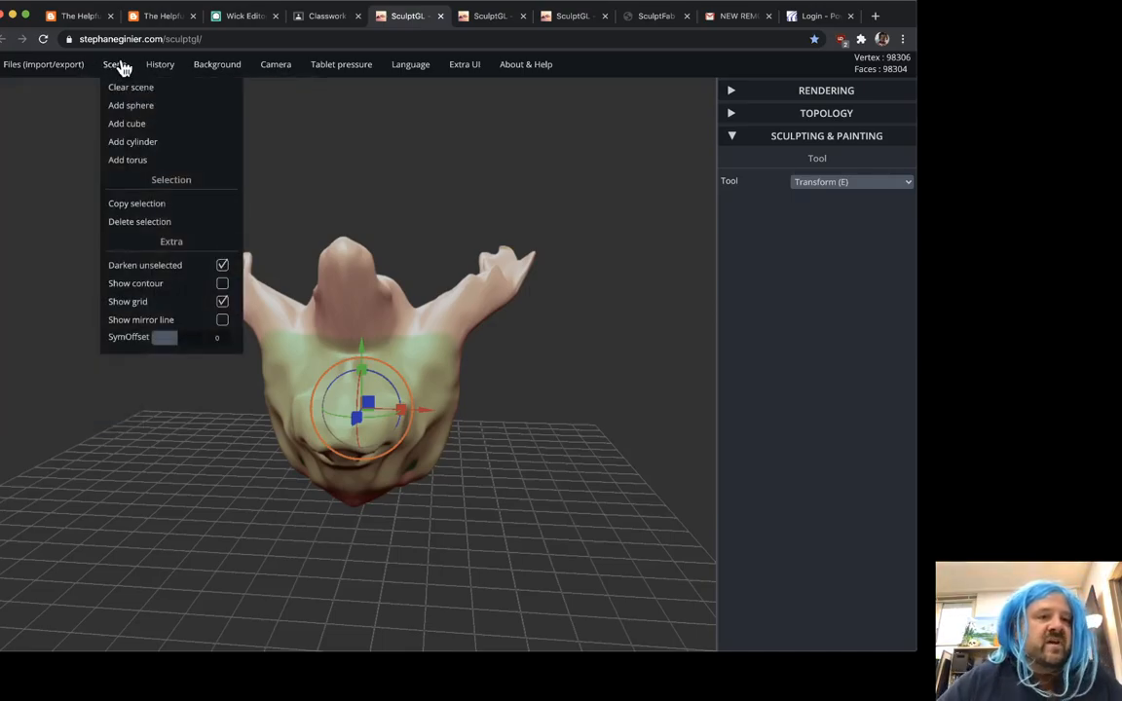
{"action": "left_click", "coordinate": [136, 142]}
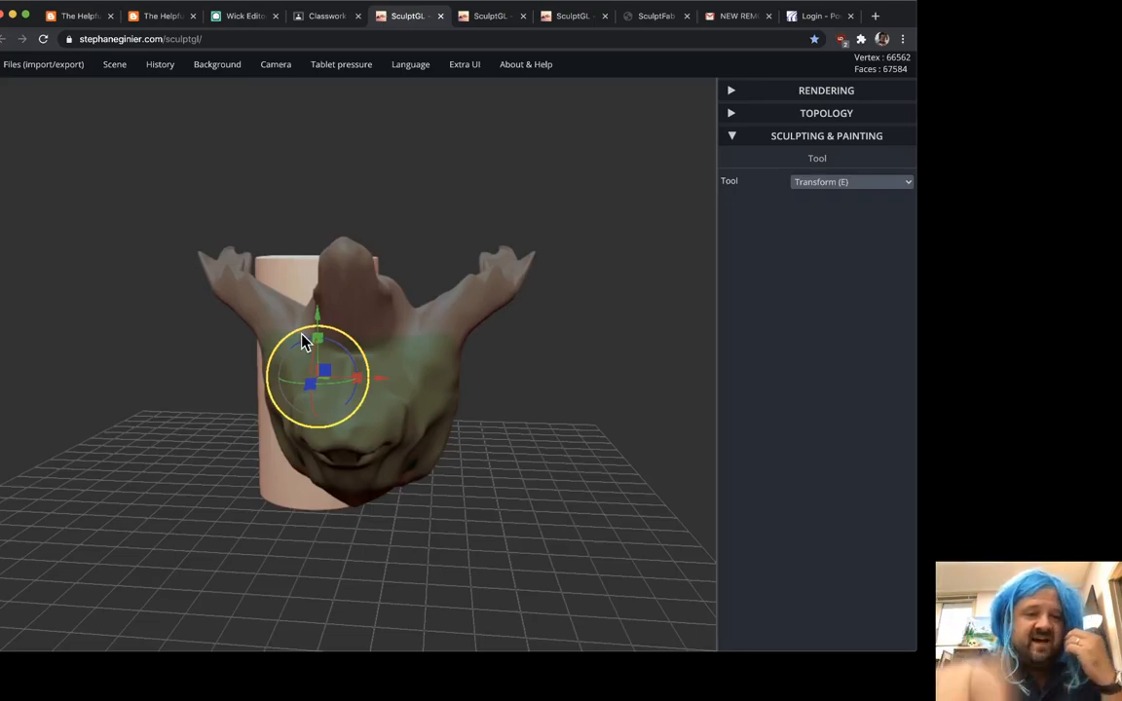
{"action": "scroll", "coordinate": [345, 325], "scroll_direction": "up", "scroll_amount": 4}
{"action": "left_click_drag", "start_coordinate": [178, 448], "coordinate": [62, 455]}
{"action": "left_click_drag", "start_coordinate": [522, 347], "coordinate": [605, 428]}
{"action": "left_click_drag", "start_coordinate": [359, 400], "coordinate": [167, 408]}
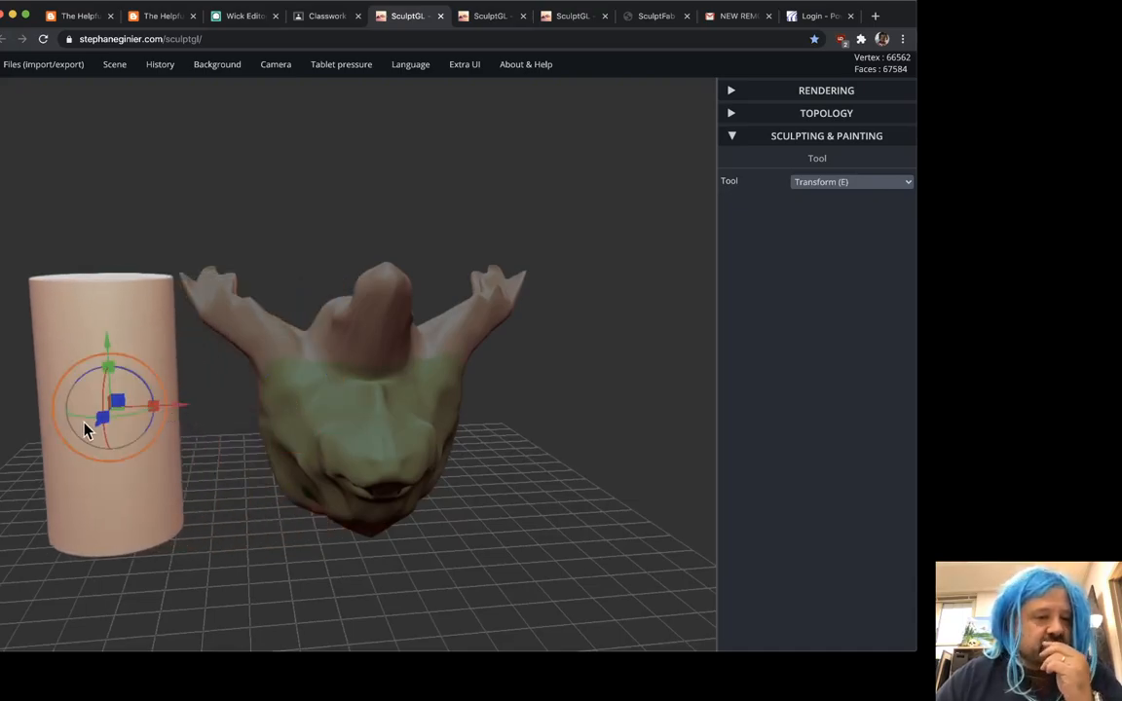
{"action": "left_click_drag", "start_coordinate": [100, 426], "coordinate": [76, 464]}
Alternate the selection between the head and the cylinder, ending with the head selected.
{"action": "left_click", "coordinate": [385, 416]}
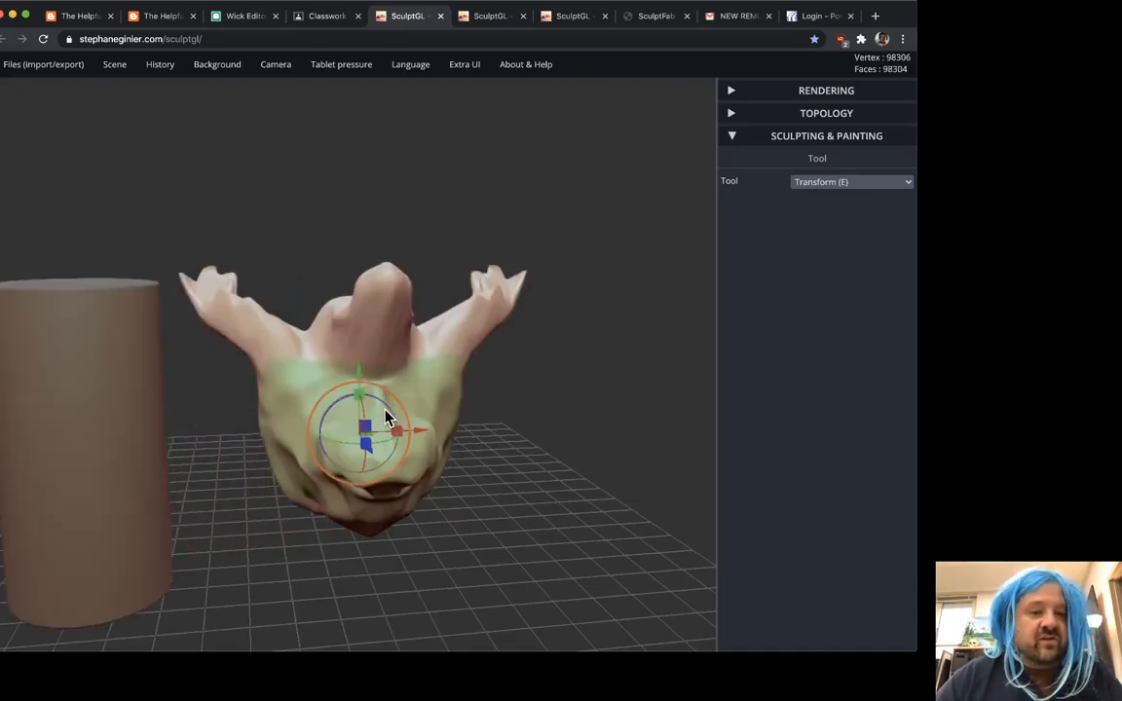
{"action": "left_click", "coordinate": [115, 388]}
{"action": "left_click", "coordinate": [343, 346]}
{"action": "left_click", "coordinate": [130, 363]}
{"action": "left_click", "coordinate": [366, 350]}
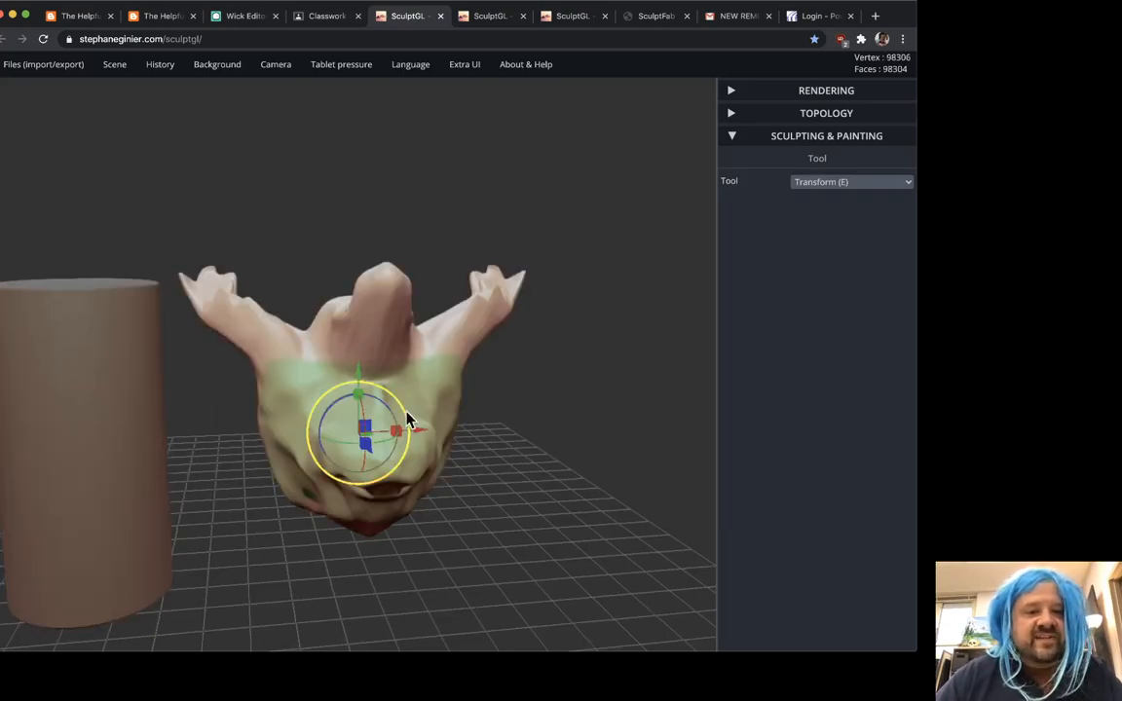
Move the head sideways away from the cylinder, and reposition and narrow the cylinder near the middle of the grid.
{"action": "left_click_drag", "start_coordinate": [418, 438], "coordinate": [638, 413]}
{"action": "left_click", "coordinate": [151, 438]}
{"action": "left_click_drag", "start_coordinate": [150, 444], "coordinate": [424, 436]}
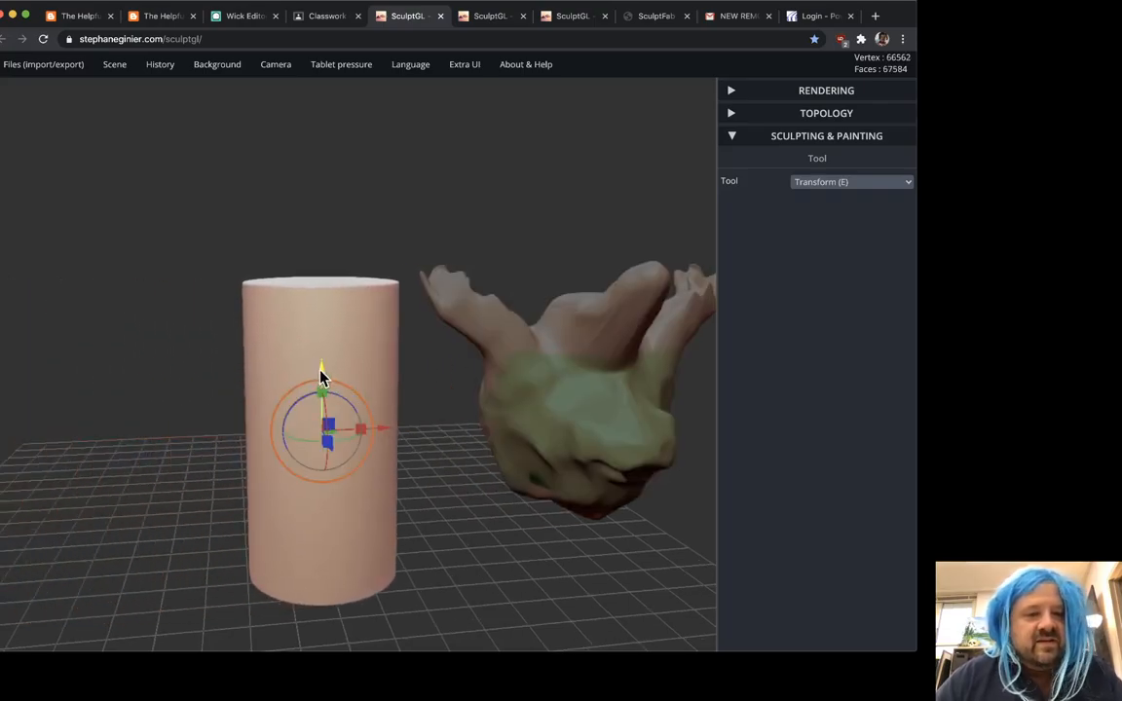
{"action": "left_click_drag", "start_coordinate": [363, 431], "coordinate": [345, 433]}
{"action": "left_click_drag", "start_coordinate": [223, 435], "coordinate": [199, 347]}
Move the head sideways along the red axis until it lines up with the cylinder.
{"action": "left_click", "coordinate": [286, 267]}
{"action": "left_click_drag", "start_coordinate": [510, 440], "coordinate": [342, 344]}
{"action": "left_click_drag", "start_coordinate": [370, 278], "coordinate": [180, 325]}
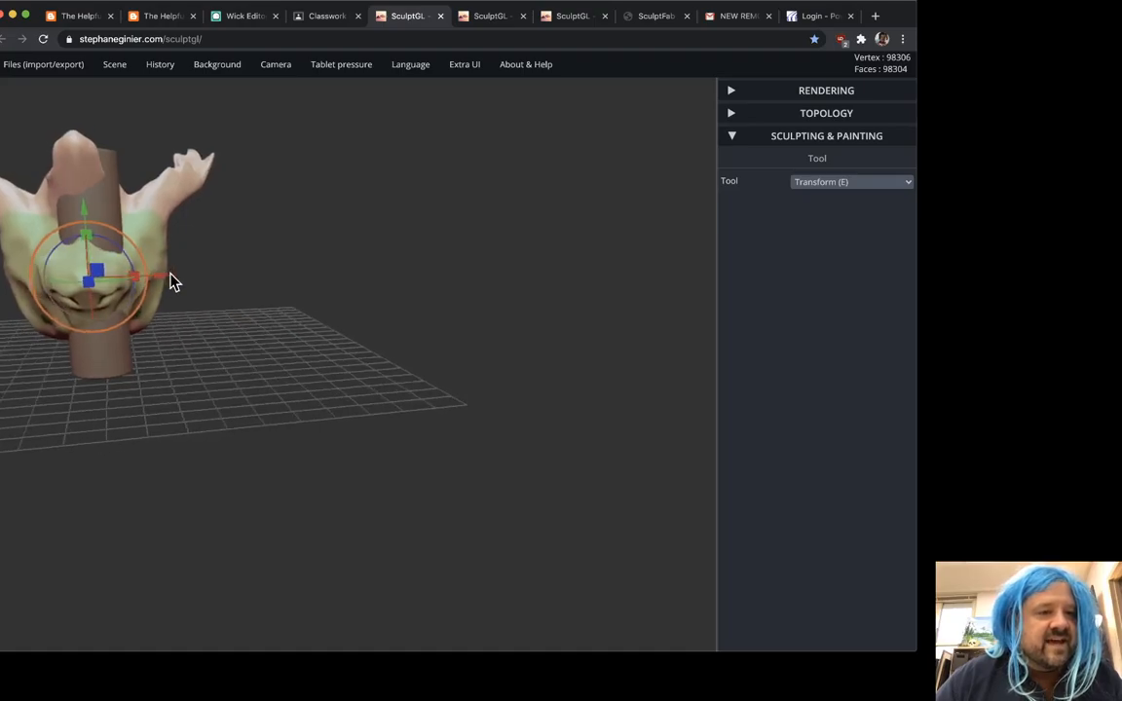
{"action": "left_click_drag", "start_coordinate": [165, 283], "coordinate": [173, 283]}
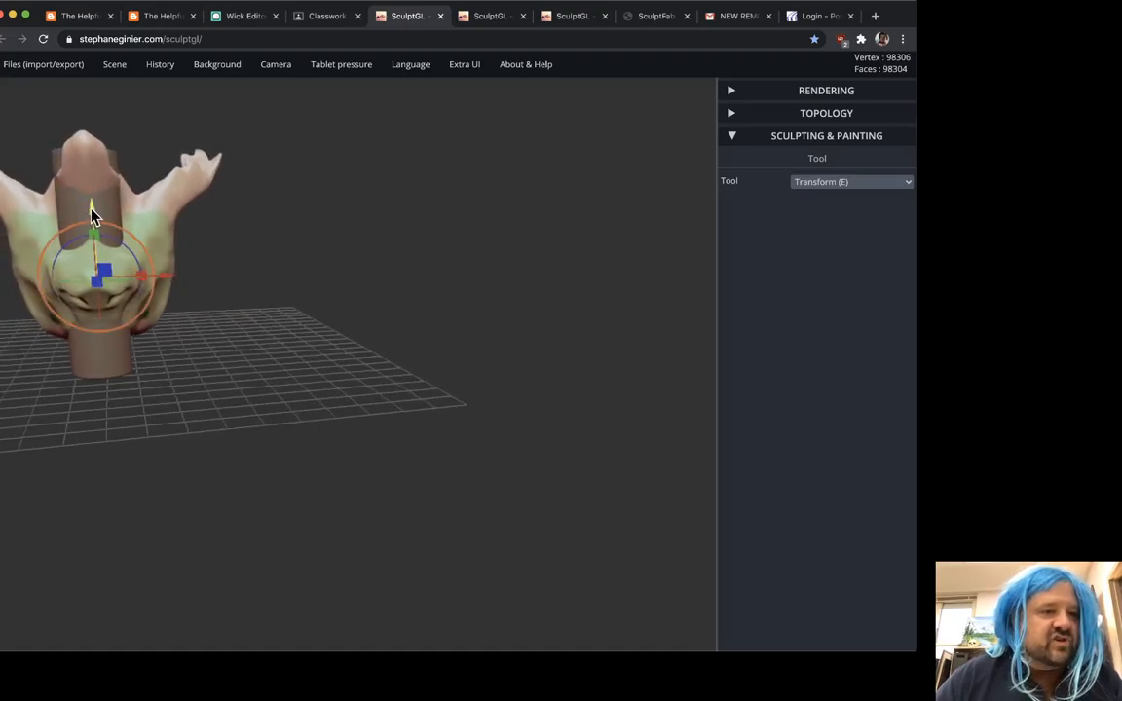
Raise the head to the cylinder's upper end and shift it along the blue axis so the cylinder forms its neck.
{"action": "key", "text": "space"}
{"action": "scroll", "coordinate": [392, 387], "scroll_direction": "down", "scroll_amount": 5}
{"action": "left_click_drag", "start_coordinate": [374, 326], "coordinate": [345, 74]}
{"action": "scroll", "coordinate": [435, 261], "scroll_direction": "down", "scroll_amount": 5}
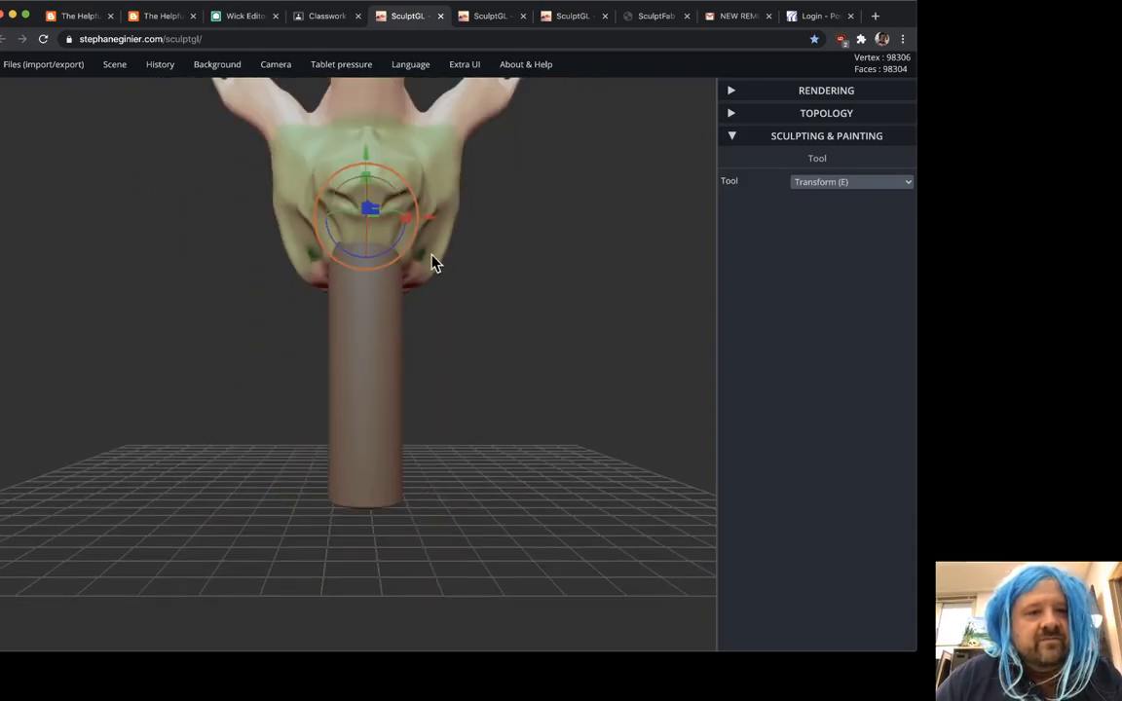
{"action": "left_click_drag", "start_coordinate": [363, 155], "coordinate": [363, 121]}
{"action": "left_click_drag", "start_coordinate": [503, 236], "coordinate": [331, 220]}
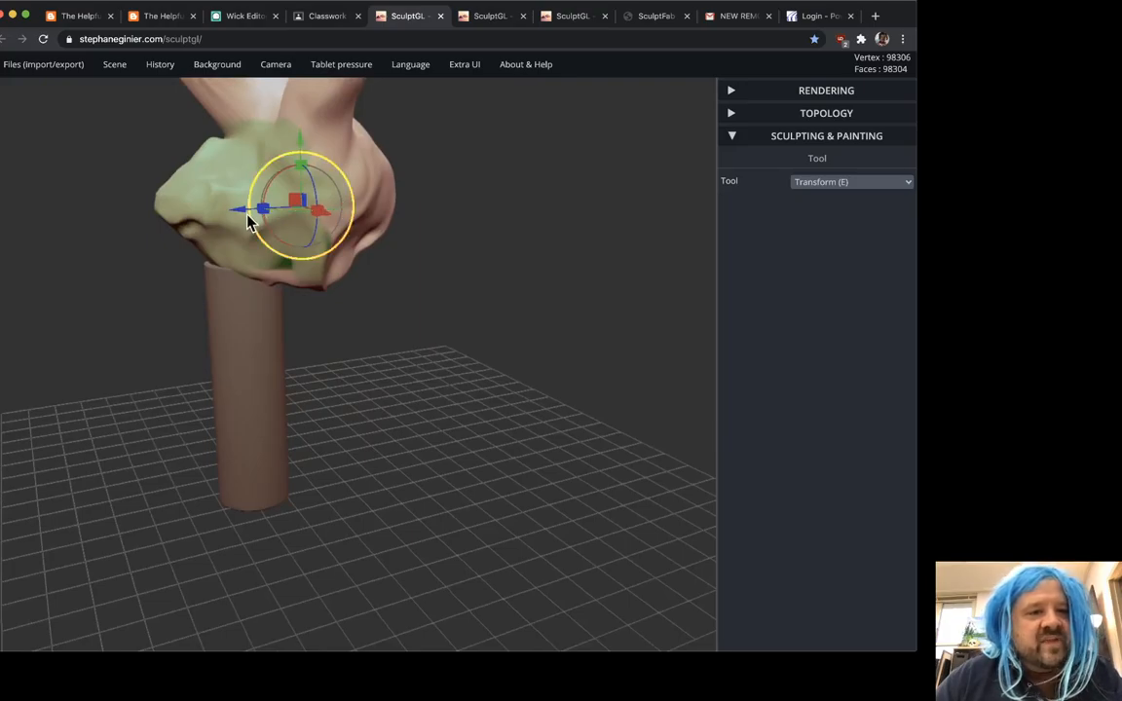
{"action": "left_click_drag", "start_coordinate": [248, 222], "coordinate": [197, 224]}
{"action": "mouse_move", "coordinate": [107, 426]}
{"action": "left_mouse_down"}
{"action": "mouse_move", "coordinate": [368, 408]}
{"action": "mouse_move", "coordinate": [597, 501]}
{"action": "mouse_move", "coordinate": [466, 500]}
{"action": "mouse_move", "coordinate": [721, 373]}
{"action": "left_mouse_up"}
Select the cylinder neck, switch to the Brush tool and view the combined sculpture from several angles.
{"action": "left_click", "coordinate": [301, 417]}
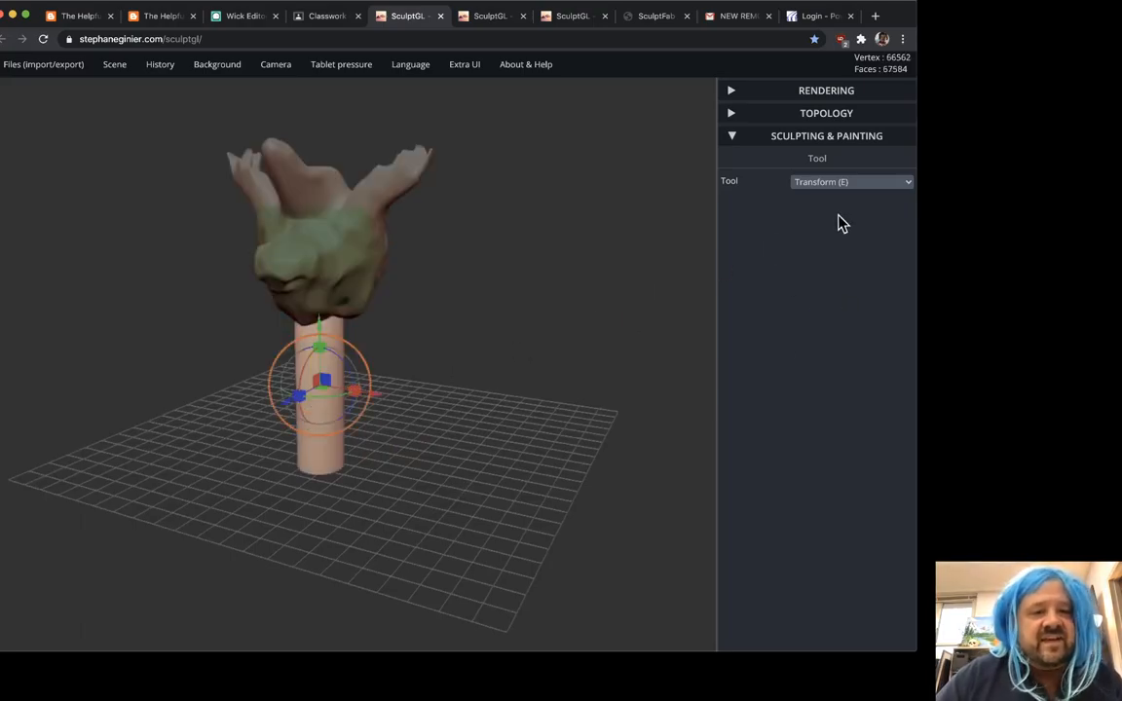
{"action": "left_click", "coordinate": [822, 185]}
{"action": "left_click", "coordinate": [832, 43]}
{"action": "mouse_move", "coordinate": [553, 318]}
{"action": "left_mouse_down"}
{"action": "mouse_move", "coordinate": [504, 393]}
{"action": "mouse_move", "coordinate": [376, 388]}
{"action": "mouse_move", "coordinate": [395, 403]}
{"action": "mouse_move", "coordinate": [541, 439]}
{"action": "left_mouse_up"}
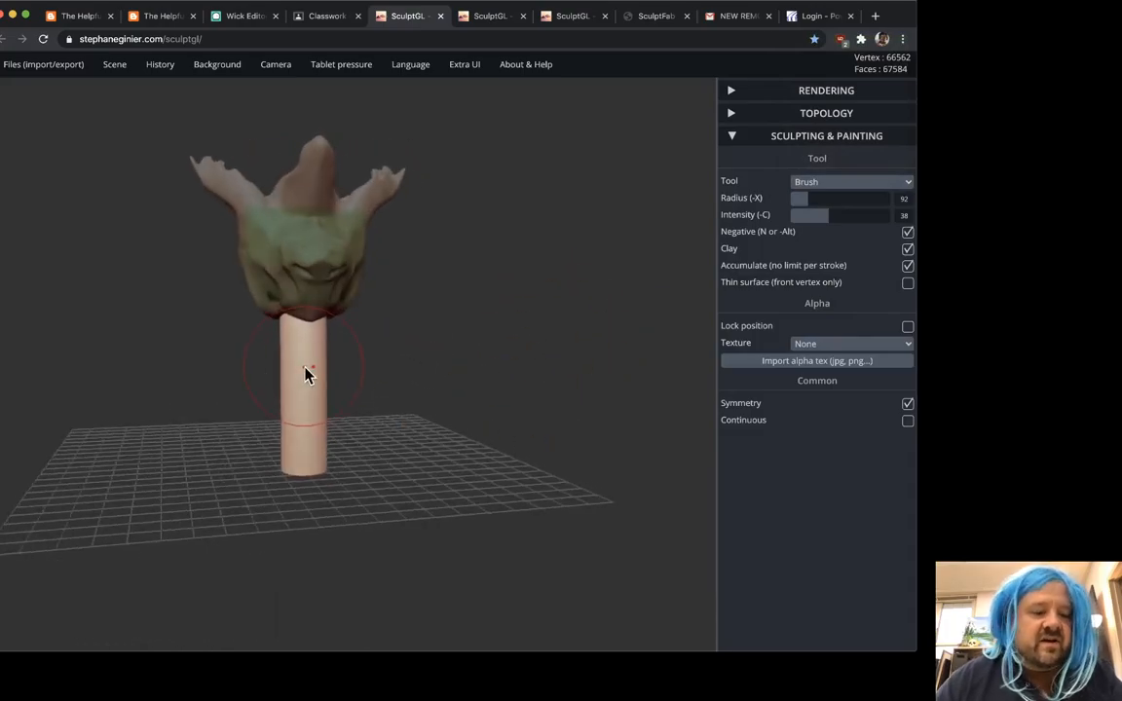
{"action": "scroll", "coordinate": [306, 369], "scroll_direction": "up", "scroll_amount": 5}
{"action": "left_click_drag", "start_coordinate": [485, 349], "coordinate": [457, 342]}
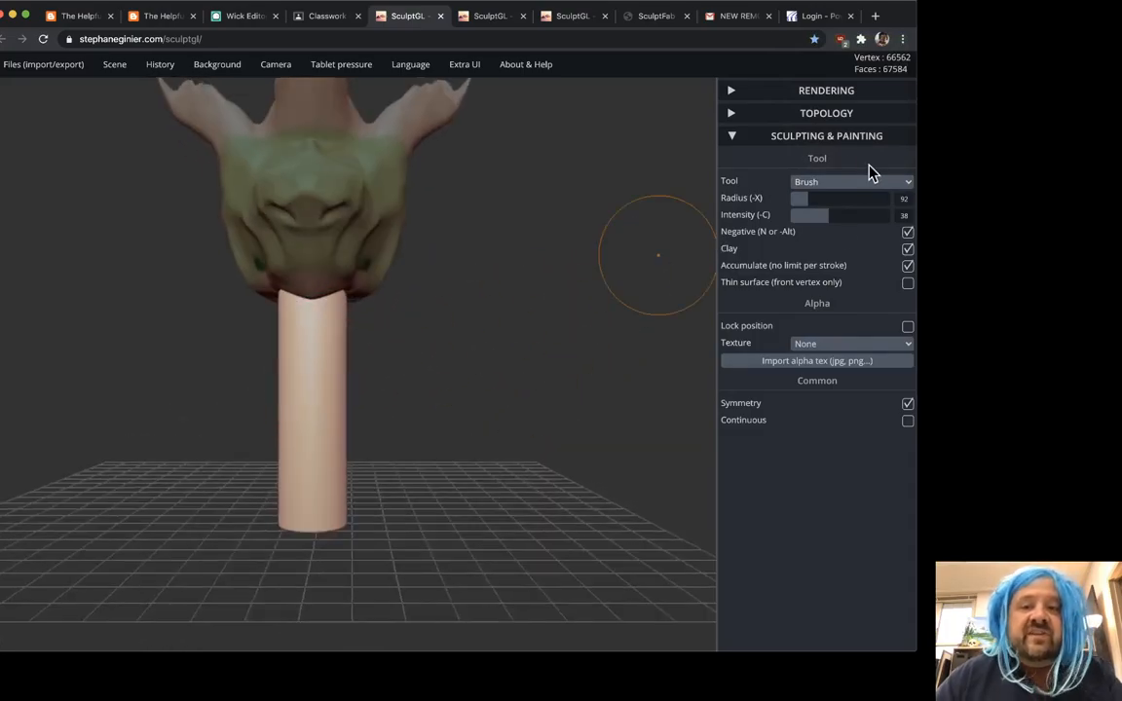
{"action": "mouse_move", "coordinate": [220, 276]}
{"action": "left_mouse_down"}
{"action": "mouse_move", "coordinate": [500, 399]}
{"action": "mouse_move", "coordinate": [539, 341]}
{"action": "mouse_move", "coordinate": [205, 371]}
{"action": "mouse_move", "coordinate": [395, 403]}
{"action": "mouse_move", "coordinate": [211, 371]}
{"action": "left_mouse_up"}
{"action": "mouse_move", "coordinate": [464, 368]}
{"action": "left_mouse_down"}
{"action": "mouse_move", "coordinate": [477, 338]}
{"action": "mouse_move", "coordinate": [588, 326]}
{"action": "mouse_move", "coordinate": [439, 341]}
{"action": "mouse_move", "coordinate": [465, 338]}
{"action": "left_mouse_up"}
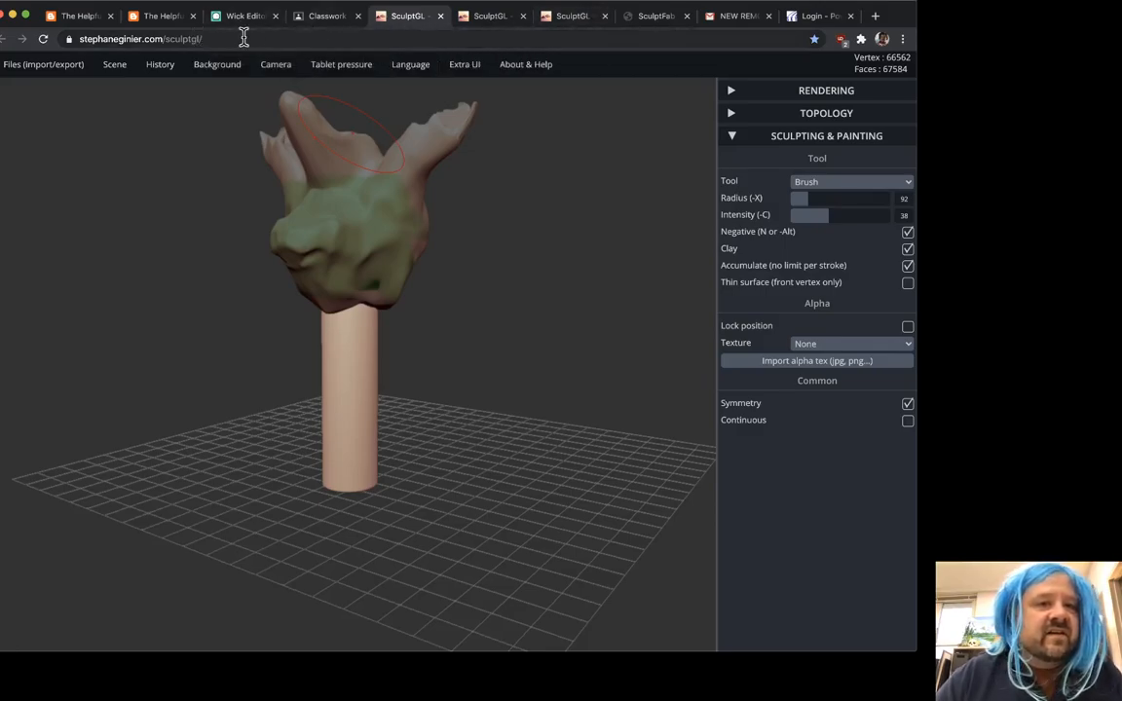
Bring The Verge's Chromebook screenshot article into view and magnify the circled Show windows key in the keyboard photo.
{"action": "left_click", "coordinate": [874, 17]}
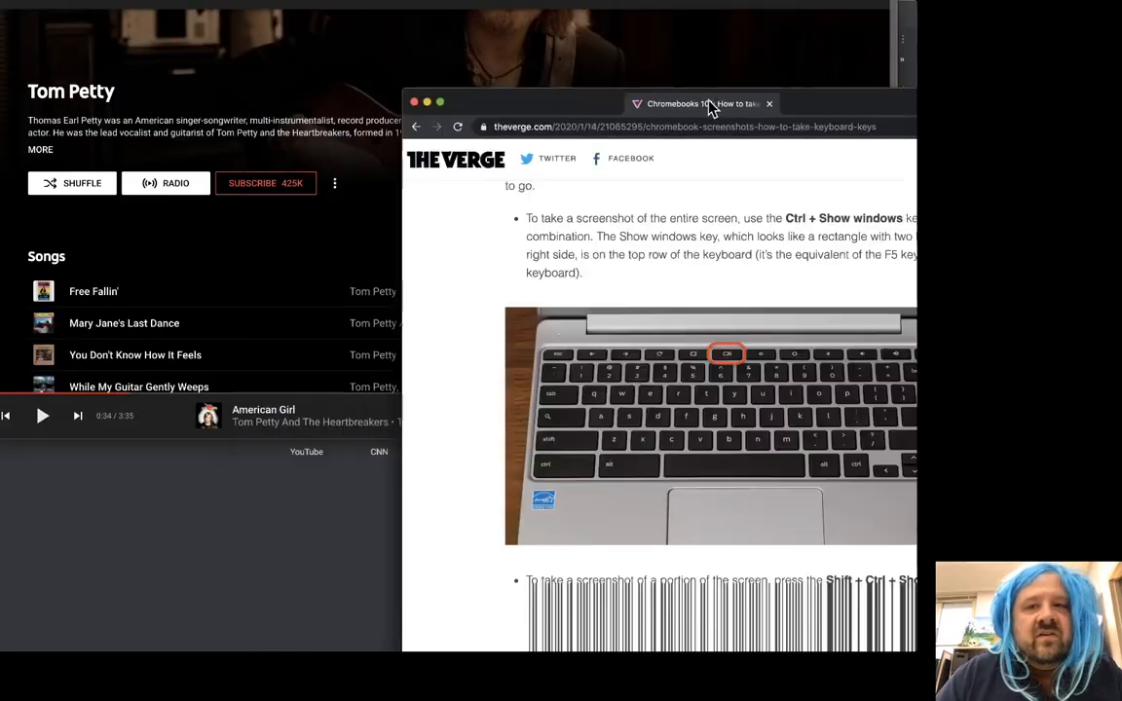
{"action": "left_click_drag", "start_coordinate": [710, 106], "coordinate": [438, 490]}
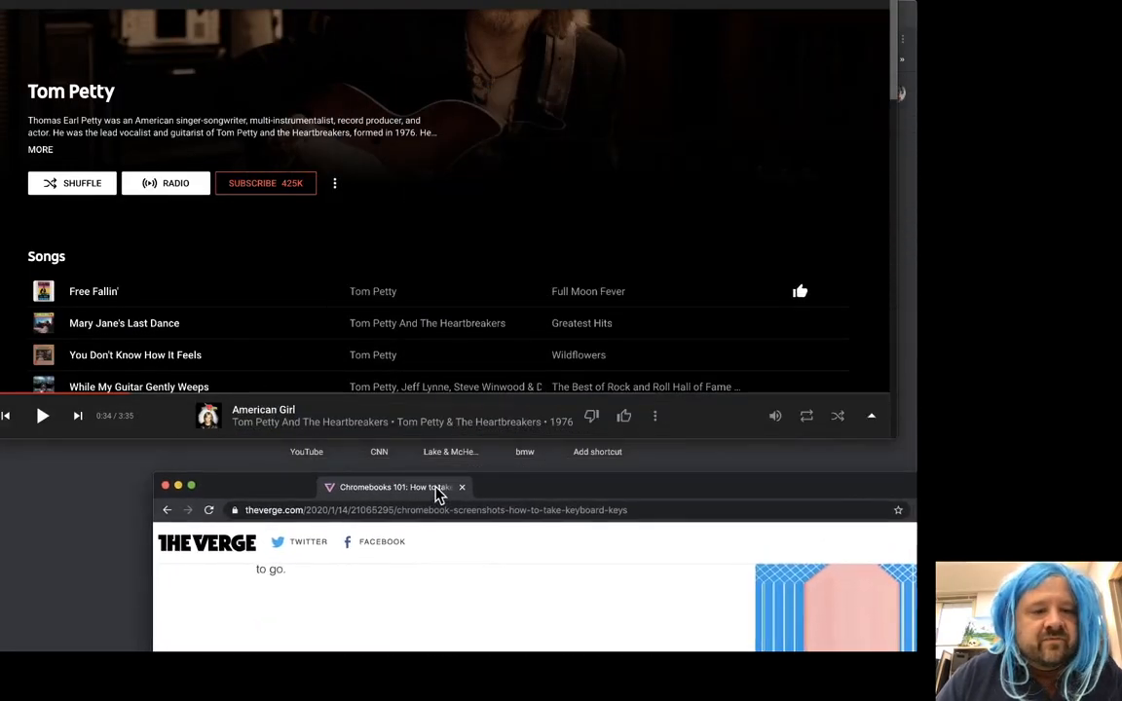
{"action": "left_click_drag", "start_coordinate": [295, 495], "coordinate": [119, 0]}
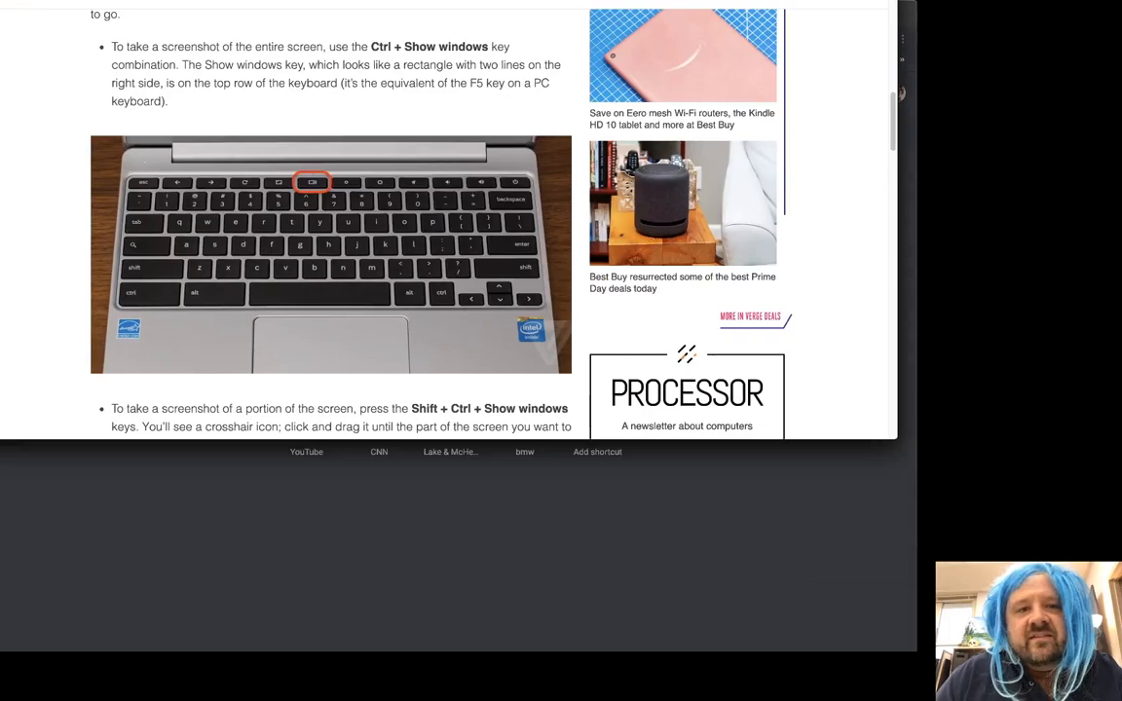
{"action": "left_click", "coordinate": [276, 55]}
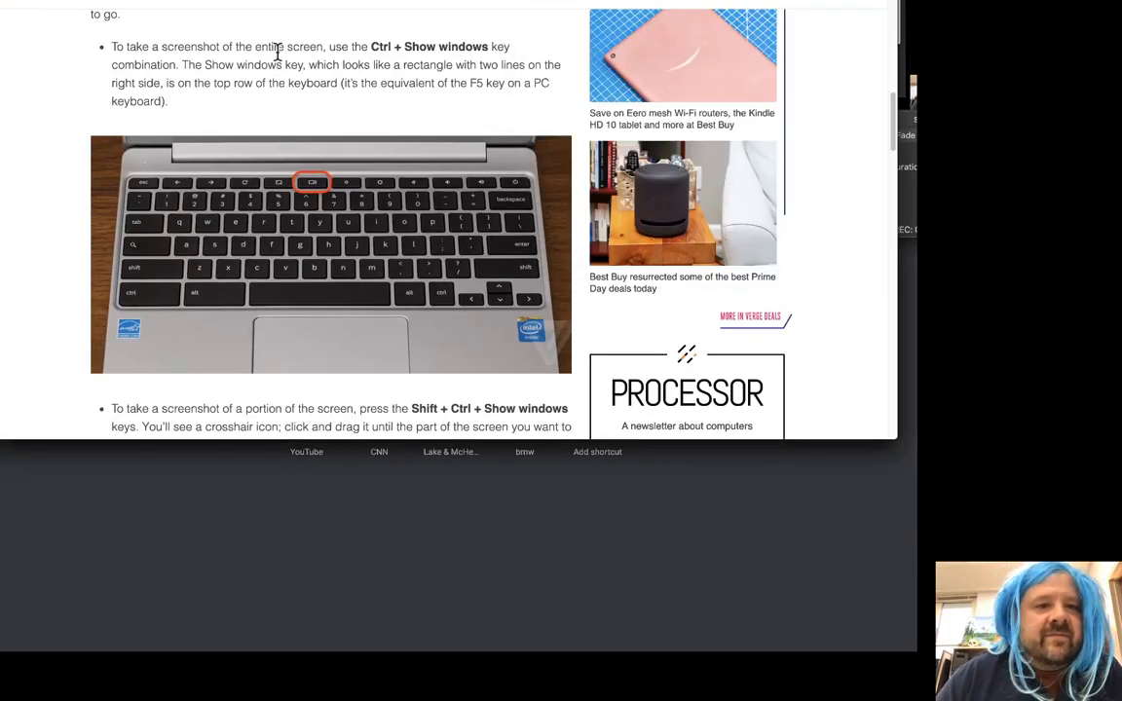
{"action": "scroll", "coordinate": [299, 185], "scroll_direction": "up", "scroll_amount": 5, "text": "ctrl"}
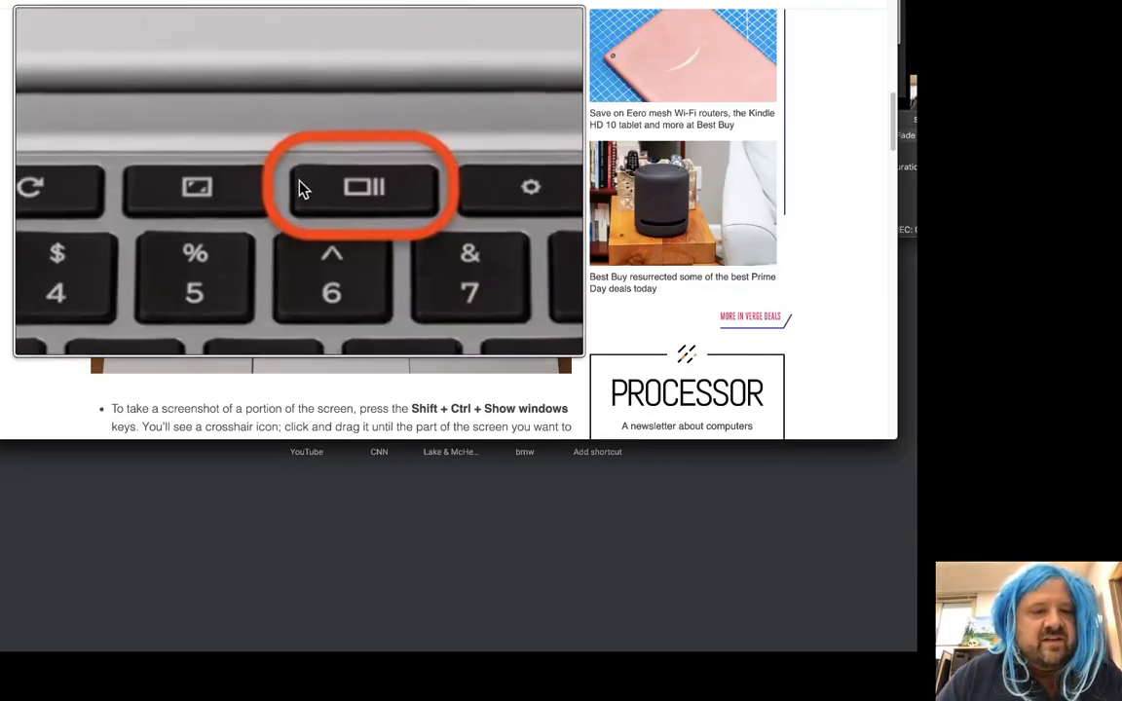
{"action": "scroll", "coordinate": [316, 181], "scroll_direction": "up", "scroll_amount": 4, "text": "ctrl"}
{"action": "scroll", "coordinate": [317, 188], "scroll_direction": "down", "scroll_amount": 8, "text": "ctrl"}
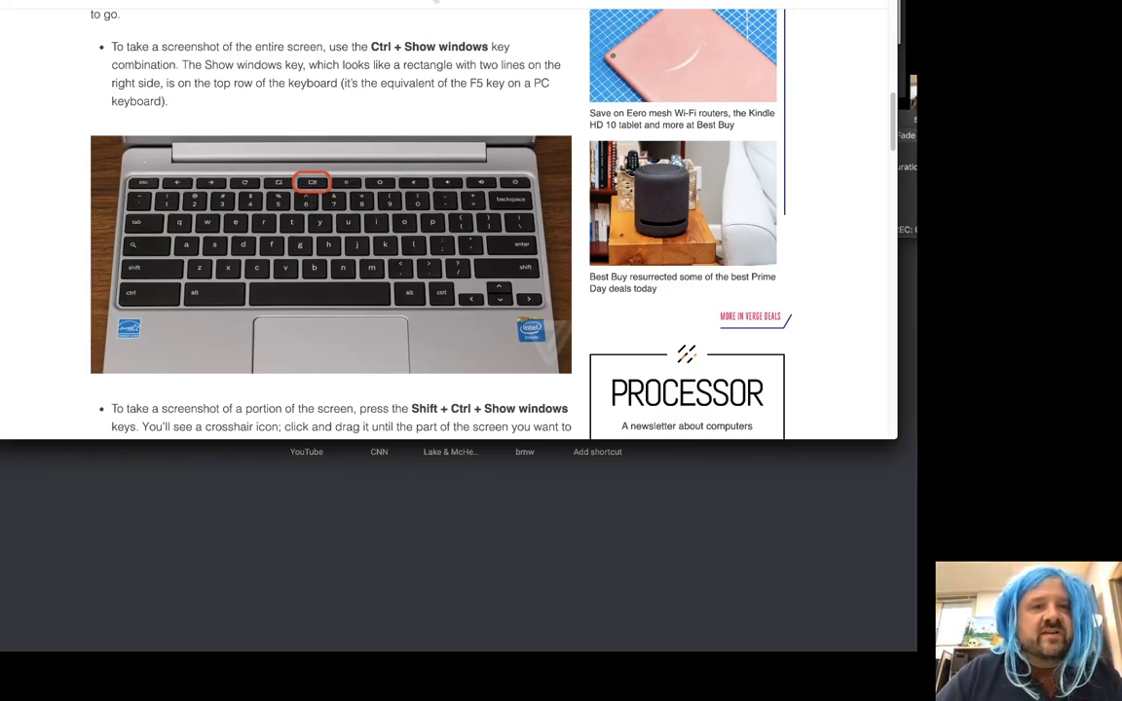
Move the article window aside and return to the SculptGL browser tab holding the head and cylinder.
{"action": "left_click_drag", "start_coordinate": [443, 0], "coordinate": [551, 0]}
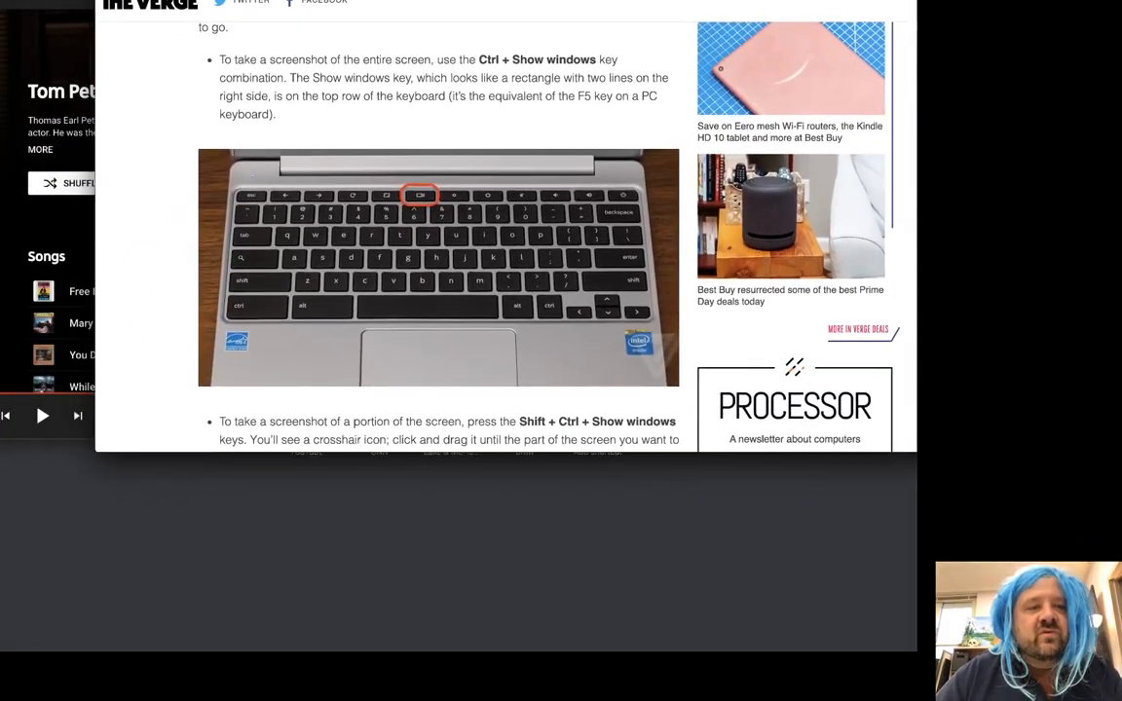
{"action": "left_click", "coordinate": [112, 486]}
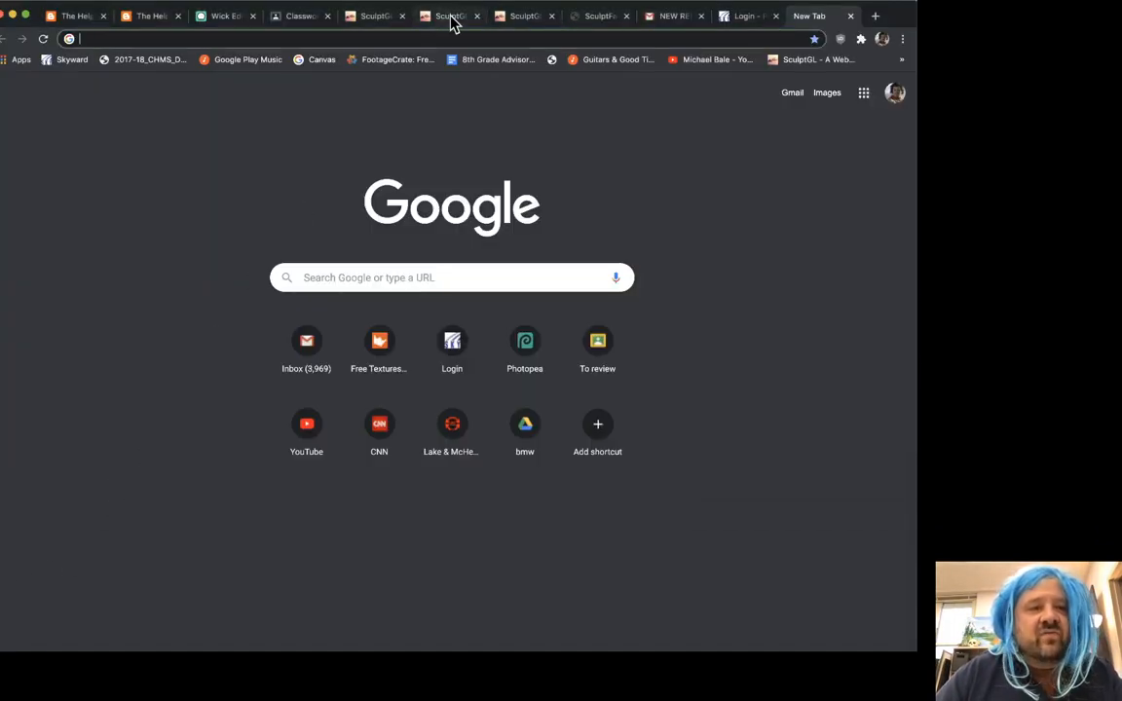
{"action": "left_click", "coordinate": [375, 17]}
{"action": "mouse_move", "coordinate": [397, 68]}
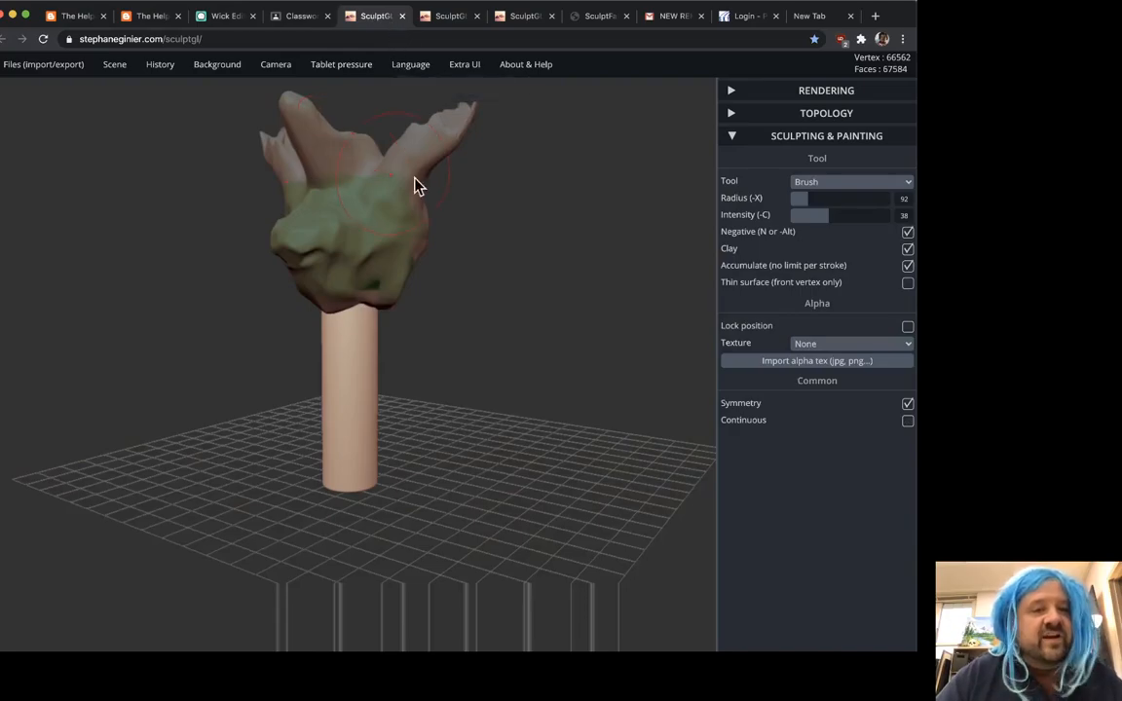
{"action": "scroll", "coordinate": [399, 183], "scroll_direction": "down", "scroll_amount": 5}
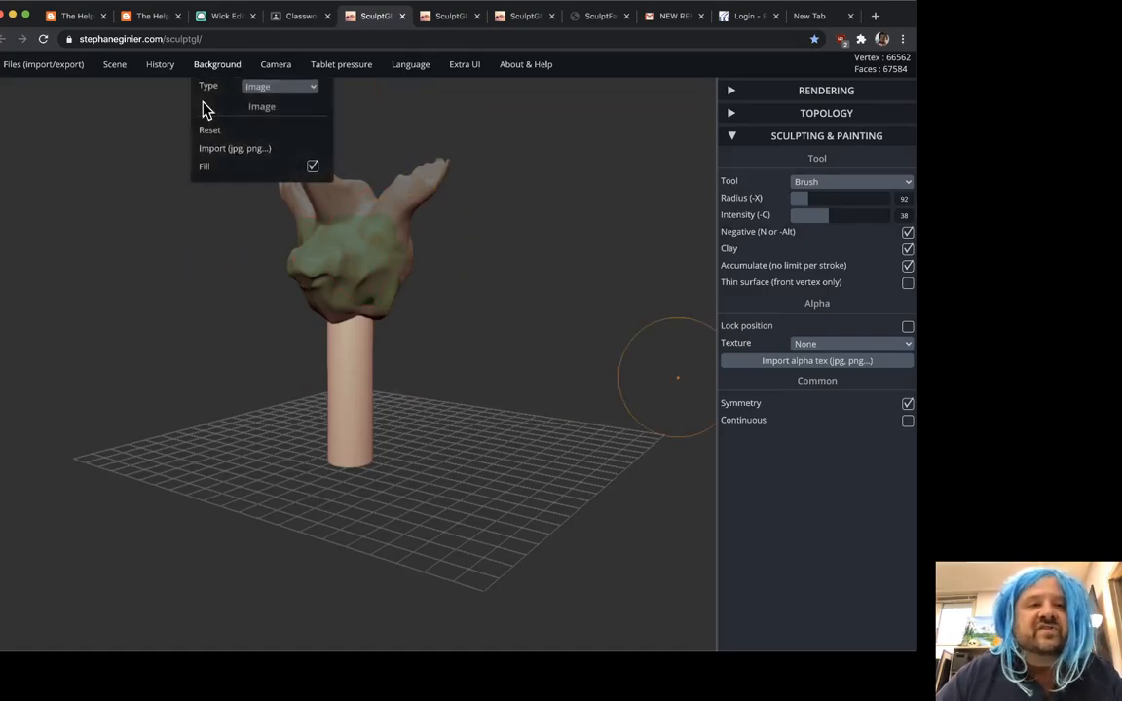
Open the file import and export options and magnify the scene save formats.
{"action": "mouse_move", "coordinate": [13, 67]}
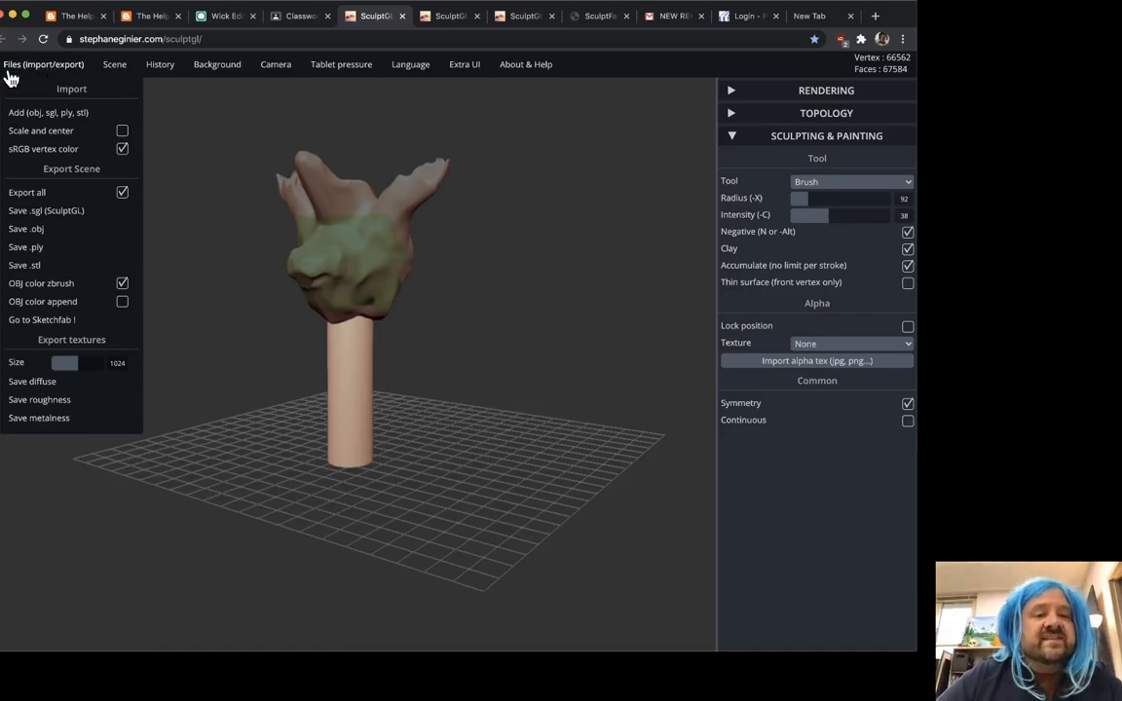
{"action": "mouse_move", "coordinate": [233, 305]}
{"action": "left_mouse_down"}
{"action": "mouse_move", "coordinate": [491, 331]}
{"action": "mouse_move", "coordinate": [568, 351]}
{"action": "mouse_move", "coordinate": [456, 389]}
{"action": "mouse_move", "coordinate": [438, 381]}
{"action": "left_mouse_up"}
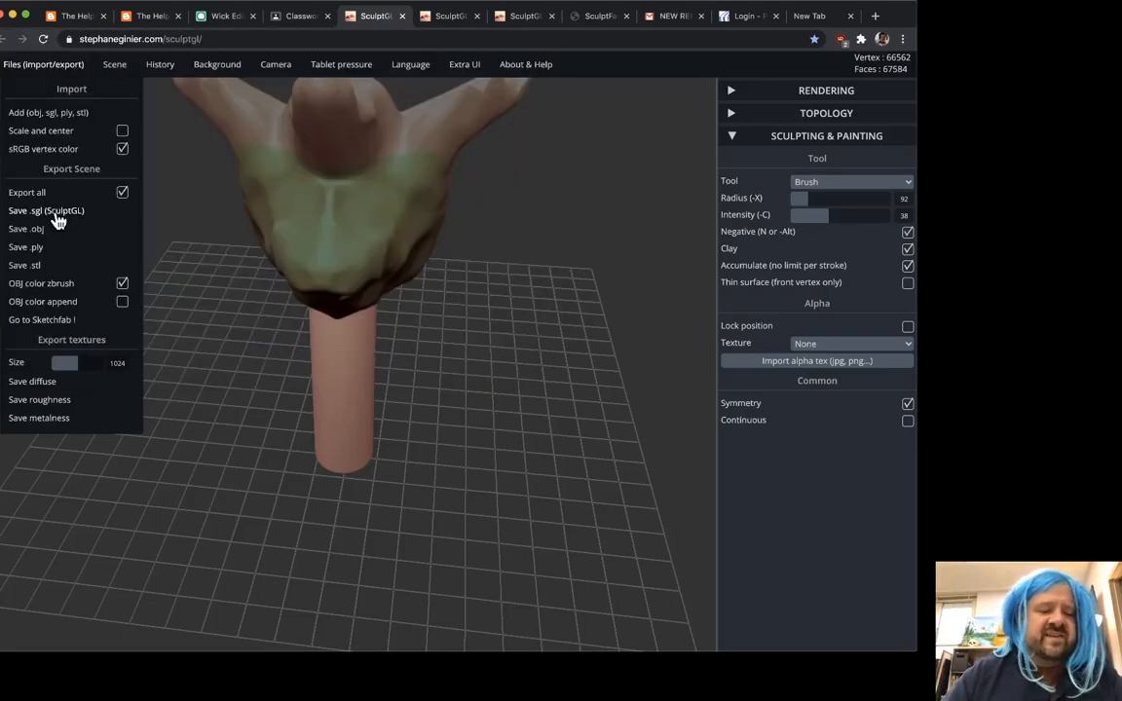
{"action": "scroll", "coordinate": [41, 235], "scroll_direction": "up", "scroll_amount": 8, "text": "ctrl"}
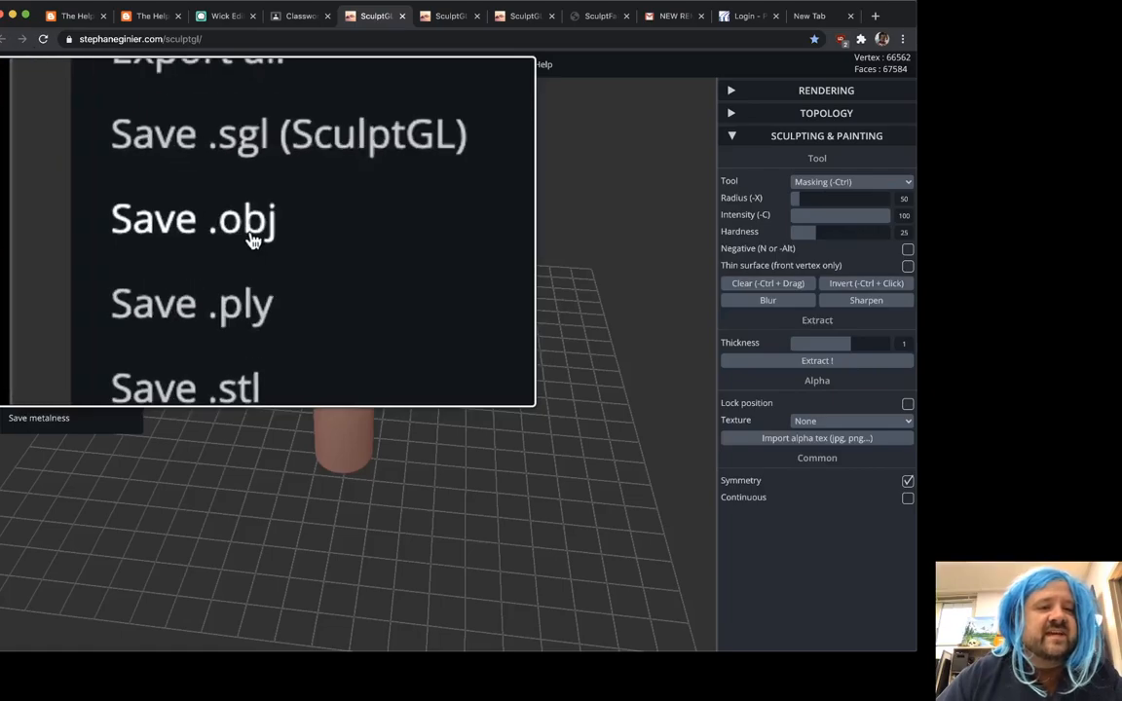
Leave the magnified save formats and inspect the horned head and cylinder neck from several angles.
{"action": "scroll", "coordinate": [243, 217], "scroll_direction": "down", "scroll_amount": 1, "text": "ctrl"}
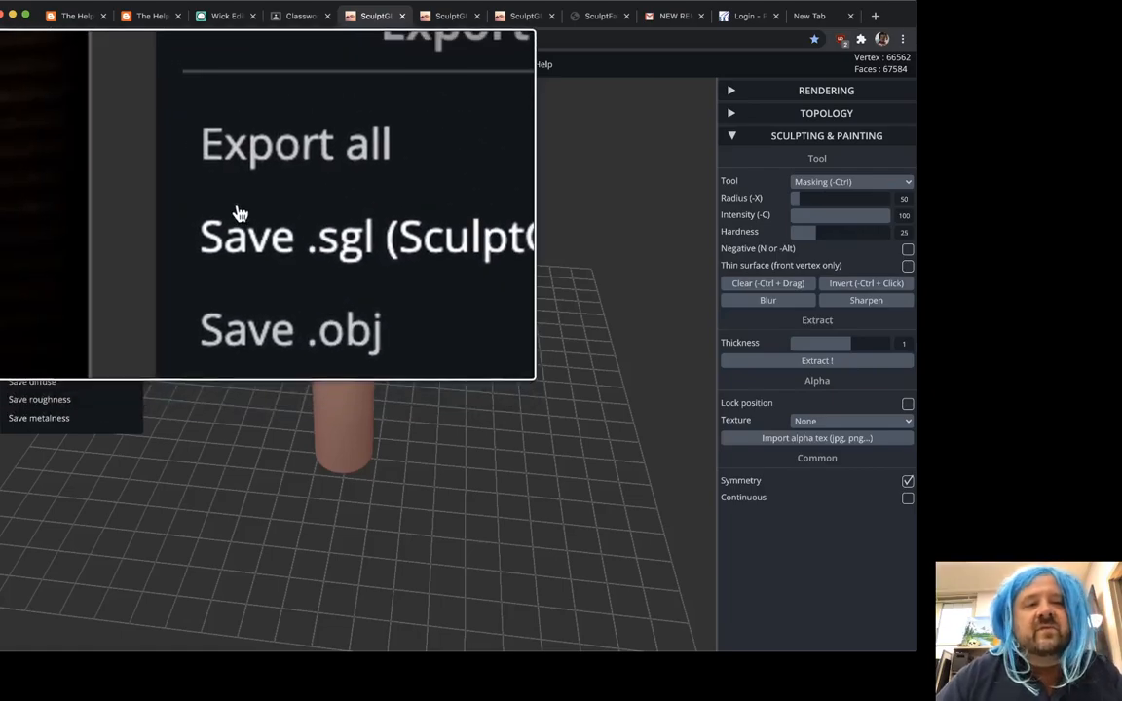
{"action": "scroll", "coordinate": [251, 216], "scroll_direction": "down", "scroll_amount": 6, "text": "ctrl"}
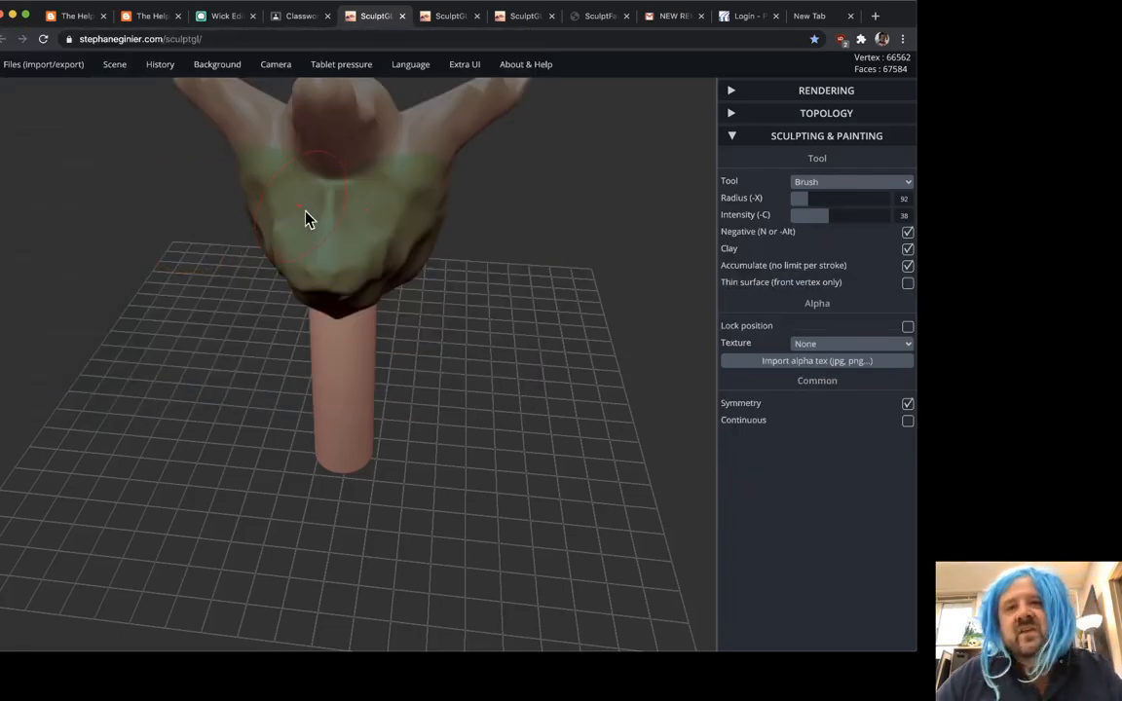
{"action": "mouse_move", "coordinate": [522, 235]}
{"action": "left_mouse_down"}
{"action": "mouse_move", "coordinate": [534, 301]}
{"action": "mouse_move", "coordinate": [430, 267]}
{"action": "mouse_move", "coordinate": [442, 330]}
{"action": "mouse_move", "coordinate": [504, 336]}
{"action": "left_mouse_up"}
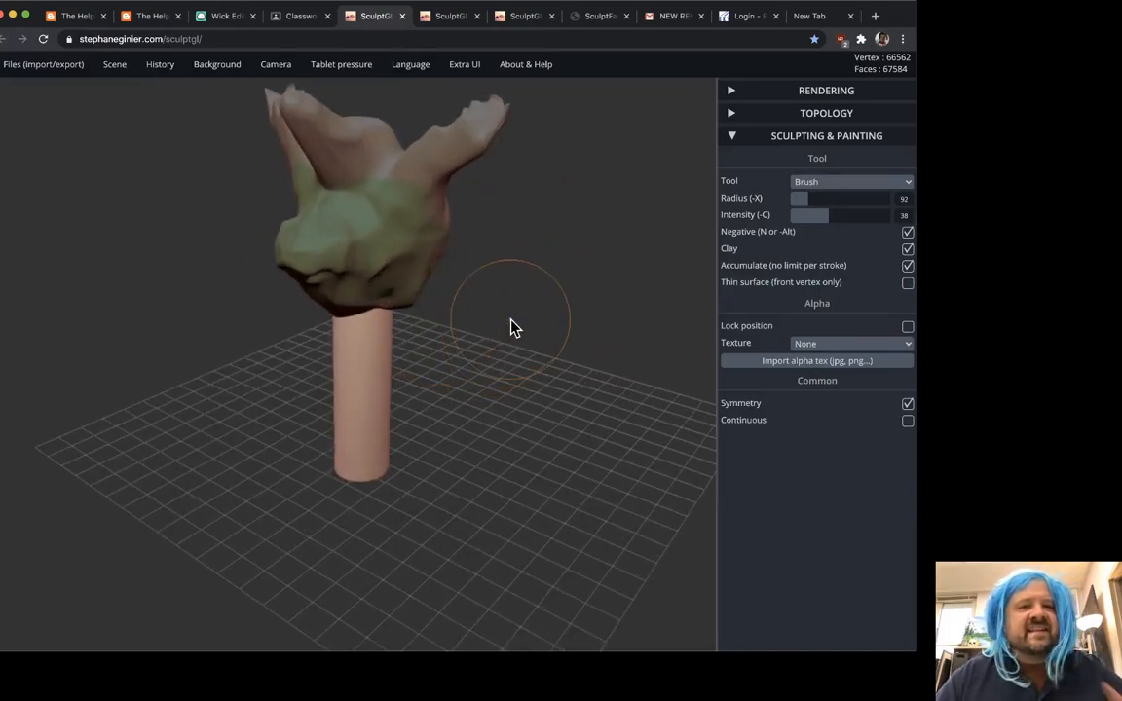
{"action": "mouse_move", "coordinate": [499, 358]}
{"action": "left_mouse_down"}
{"action": "mouse_move", "coordinate": [521, 363]}
{"action": "mouse_move", "coordinate": [178, 263]}
{"action": "left_mouse_up"}
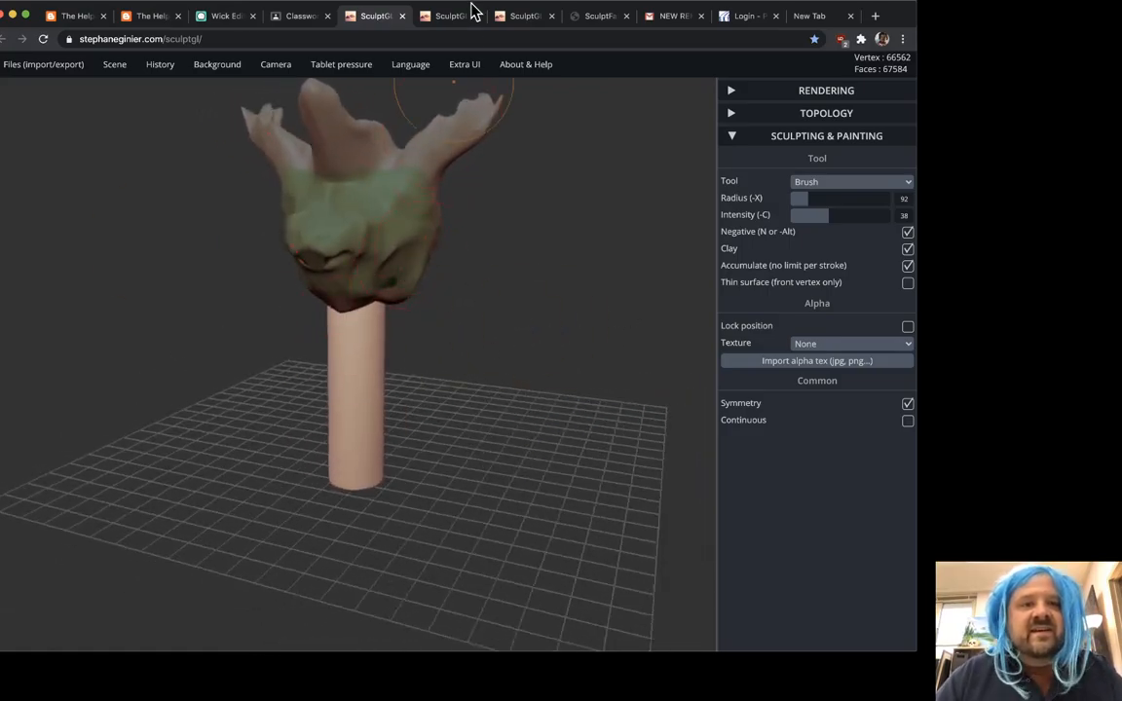
Look through the other open SculptGL and Sculptfab tabs, then return to the main SculptGL tab with the head and neck.
{"action": "left_click", "coordinate": [433, 17]}
{"action": "mouse_move", "coordinate": [451, 199]}
{"action": "left_click_drag", "start_coordinate": [521, 534], "coordinate": [295, 288]}
{"action": "left_click", "coordinate": [499, 23]}
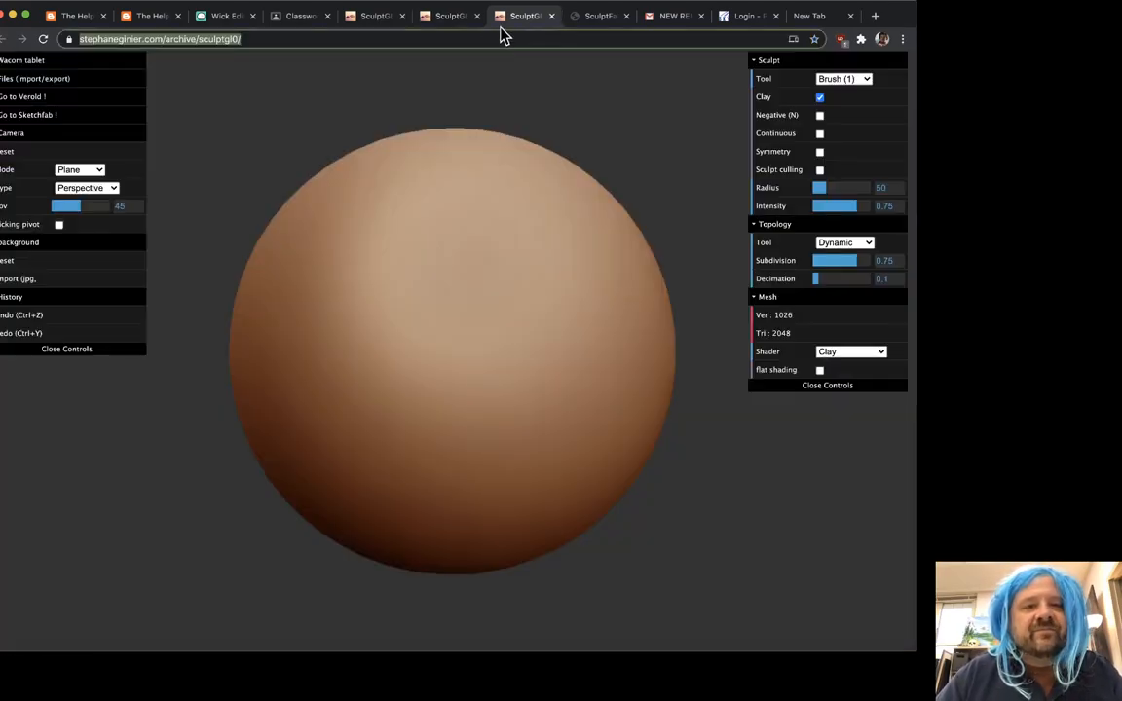
{"action": "left_click", "coordinate": [597, 17]}
{"action": "mouse_move", "coordinate": [348, 235]}
{"action": "left_mouse_down"}
{"action": "mouse_move", "coordinate": [400, 309]}
{"action": "mouse_move", "coordinate": [353, 455]}
{"action": "mouse_move", "coordinate": [574, 481]}
{"action": "mouse_move", "coordinate": [403, 290]}
{"action": "left_mouse_up"}
{"action": "scroll", "coordinate": [448, 453], "scroll_direction": "up", "scroll_amount": 5}
{"action": "left_click", "coordinate": [376, 18]}
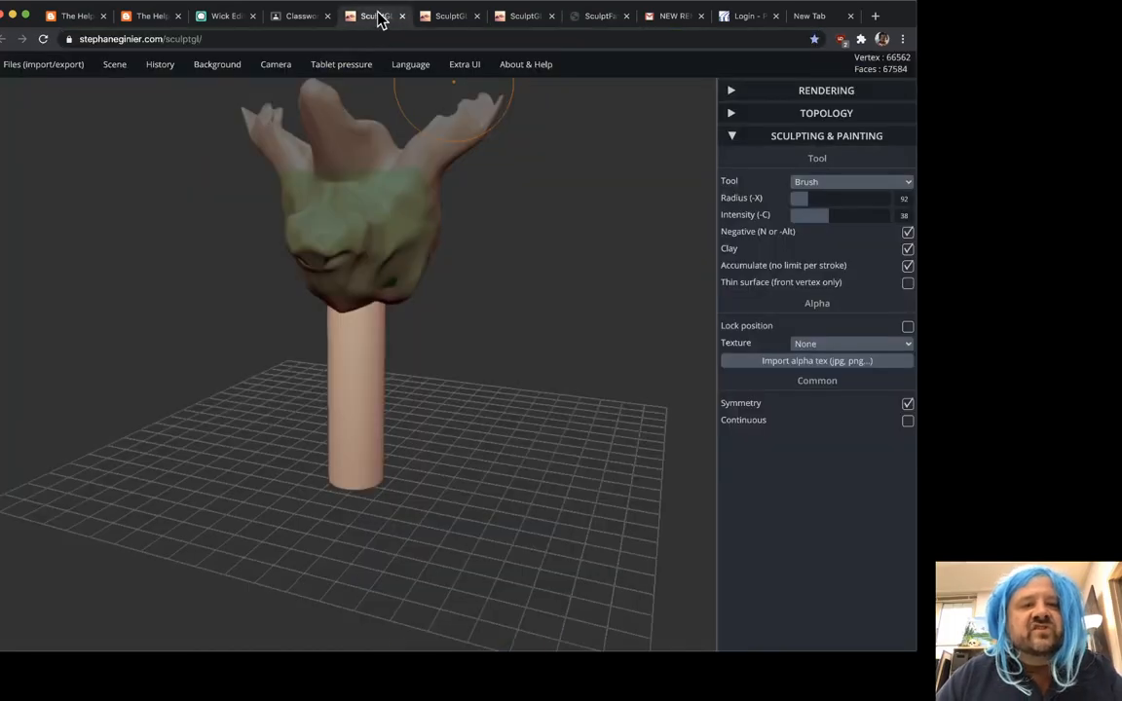
Go to the archived sculptgl0 version and sculpt raised clay strokes across the front of the sphere with the Brush.
{"action": "mouse_move", "coordinate": [340, 64]}
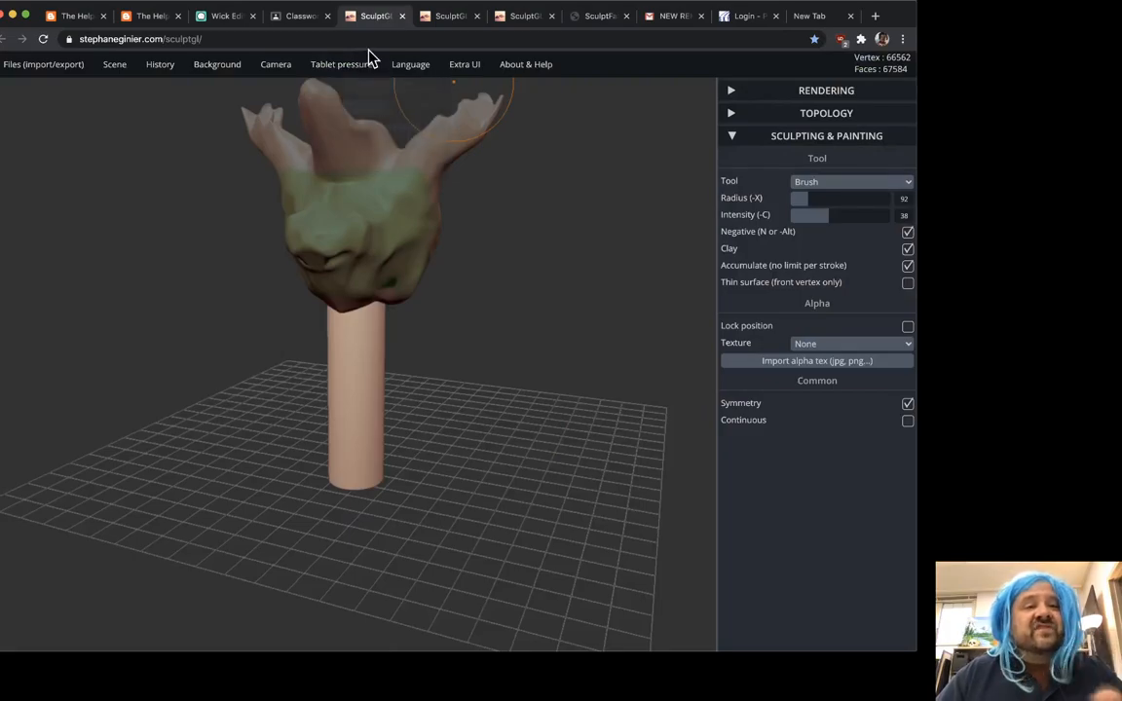
{"action": "left_click", "coordinate": [445, 23]}
{"action": "left_click", "coordinate": [525, 20]}
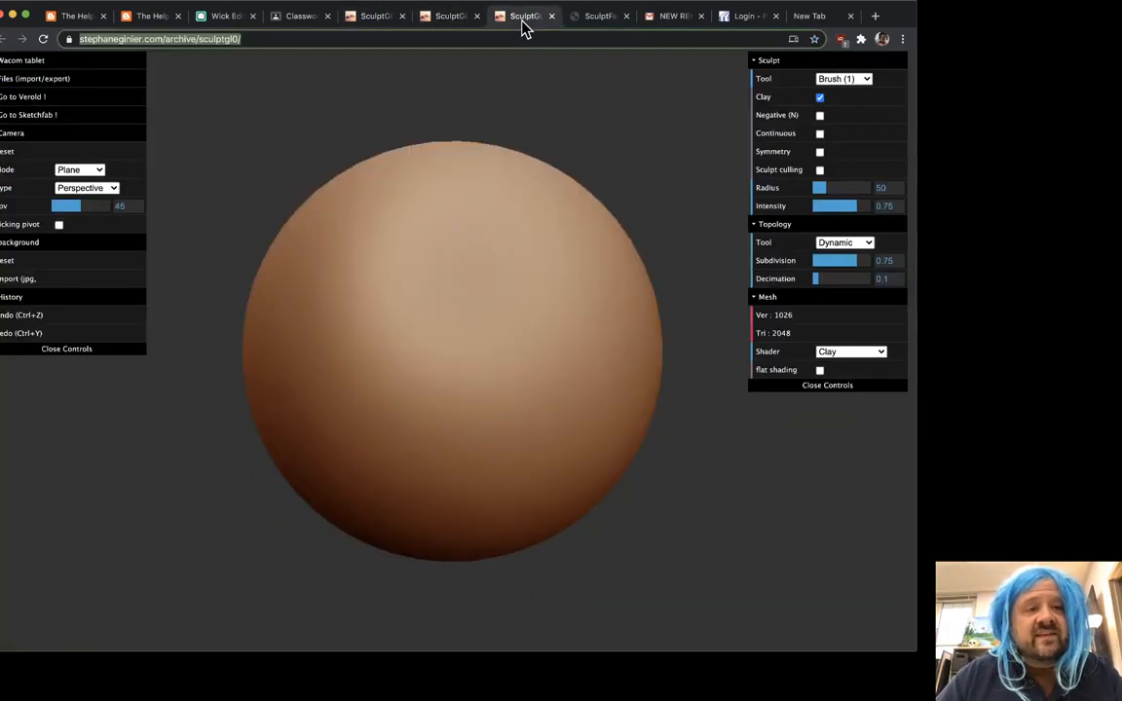
{"action": "scroll", "coordinate": [246, 164], "scroll_direction": "down", "scroll_amount": 3}
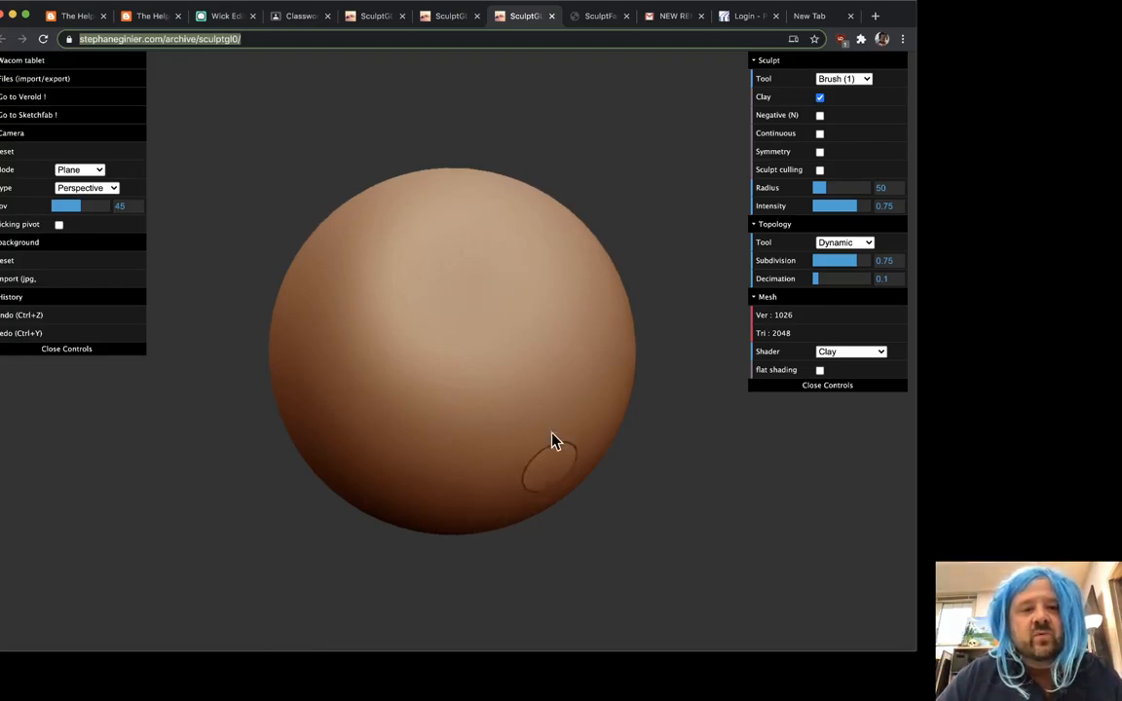
{"action": "mouse_move", "coordinate": [573, 243]}
{"action": "left_mouse_down"}
{"action": "mouse_move", "coordinate": [575, 394]}
{"action": "mouse_move", "coordinate": [501, 349]}
{"action": "mouse_move", "coordinate": [509, 372]}
{"action": "left_mouse_up"}
{"action": "mouse_move", "coordinate": [723, 519]}
{"action": "left_mouse_down"}
{"action": "mouse_move", "coordinate": [553, 543]}
{"action": "mouse_move", "coordinate": [691, 413]}
{"action": "left_mouse_up"}
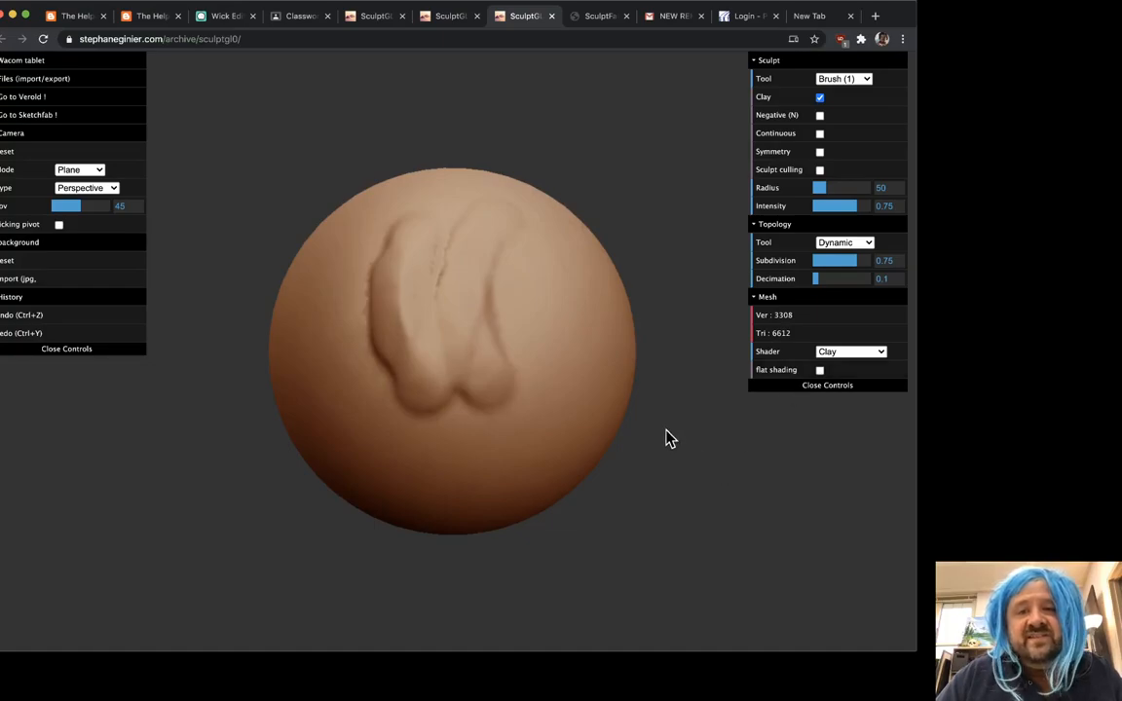
Review the sculpt tools, keep the Brush, turn on symmetry and build mirrored clay lumps around the sphere.
{"action": "left_click", "coordinate": [861, 79]}
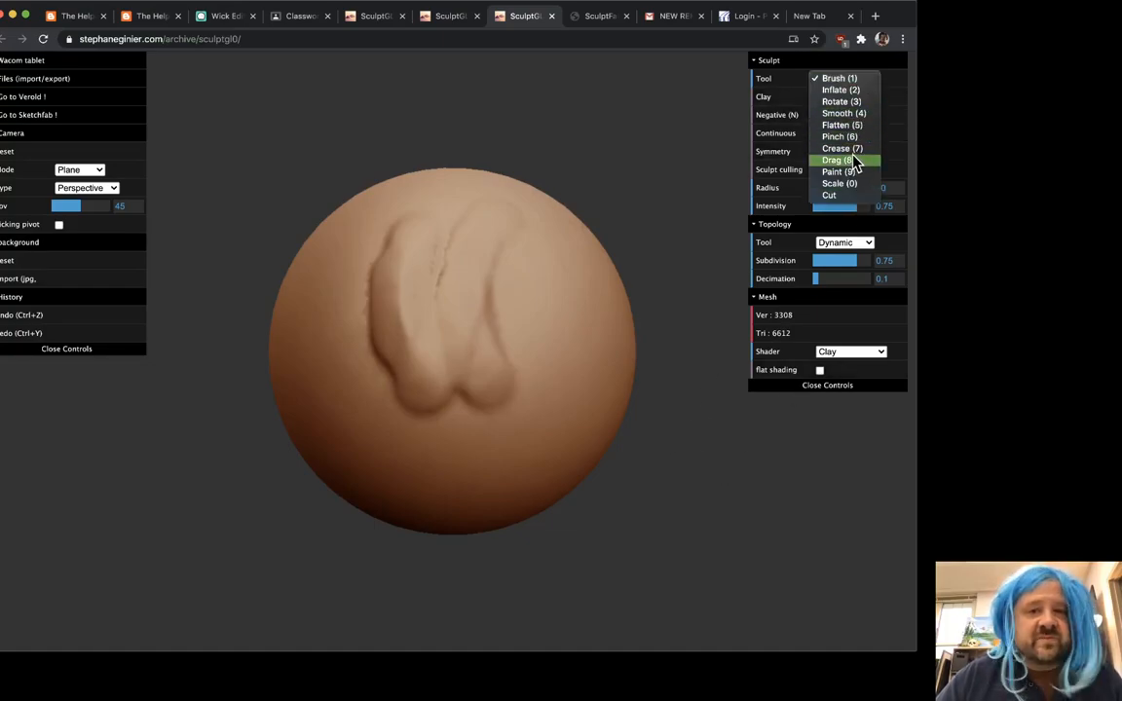
{"action": "left_click", "coordinate": [569, 371]}
{"action": "left_click_drag", "start_coordinate": [521, 268], "coordinate": [570, 421]}
{"action": "left_click_drag", "start_coordinate": [517, 309], "coordinate": [404, 336]}
{"action": "left_click_drag", "start_coordinate": [538, 285], "coordinate": [453, 368]}
{"action": "left_click_drag", "start_coordinate": [258, 341], "coordinate": [575, 365]}
{"action": "mouse_move", "coordinate": [502, 358]}
{"action": "left_mouse_down"}
{"action": "mouse_move", "coordinate": [393, 350]}
{"action": "mouse_move", "coordinate": [408, 363]}
{"action": "mouse_move", "coordinate": [390, 308]}
{"action": "mouse_move", "coordinate": [408, 274]}
{"action": "left_mouse_up"}
{"action": "scroll", "coordinate": [394, 350], "scroll_direction": "down", "scroll_amount": 1}
{"action": "mouse_move", "coordinate": [414, 183]}
{"action": "left_mouse_down"}
{"action": "mouse_move", "coordinate": [382, 317]}
{"action": "mouse_move", "coordinate": [348, 364]}
{"action": "mouse_move", "coordinate": [404, 379]}
{"action": "left_mouse_up"}
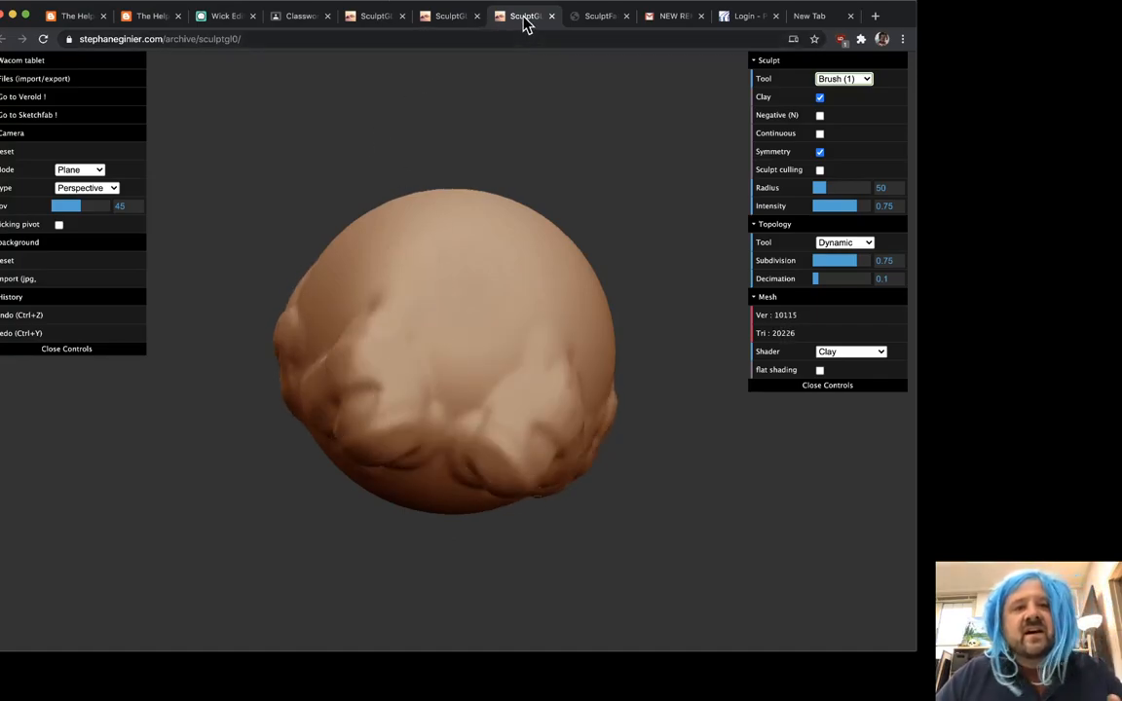
Show the horned head in Sculptfab and check the second-best option link in the Google Classroom assignment.
{"action": "left_click", "coordinate": [588, 19]}
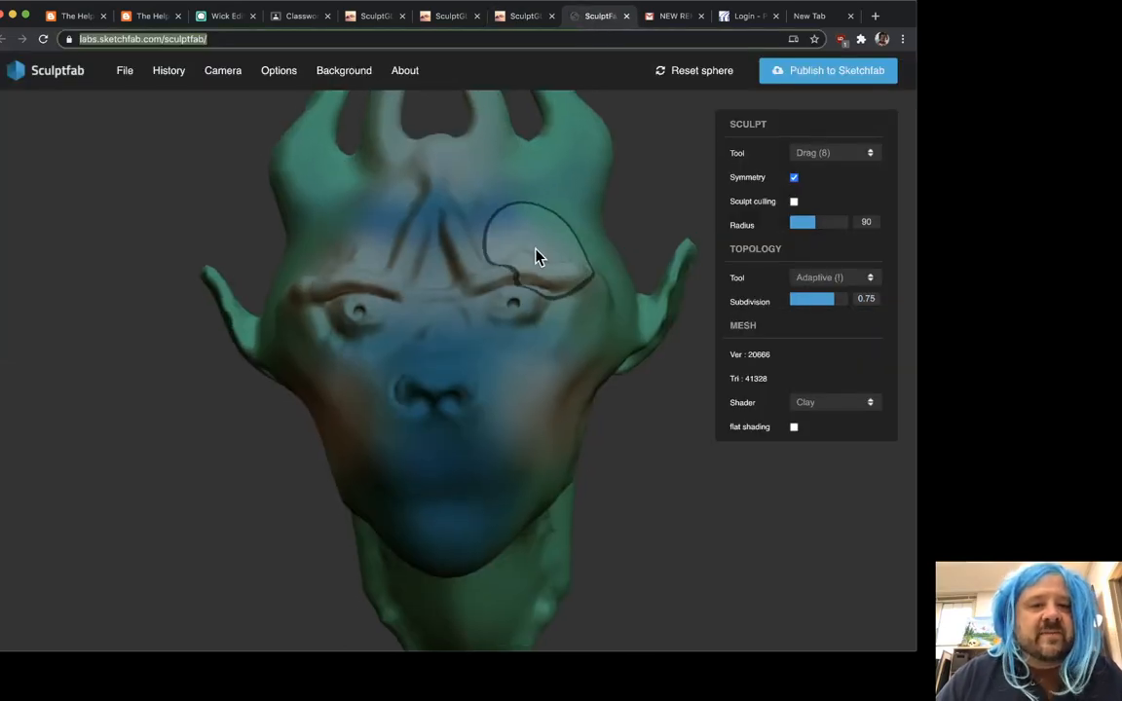
{"action": "scroll", "coordinate": [537, 247], "scroll_direction": "down", "scroll_amount": 5}
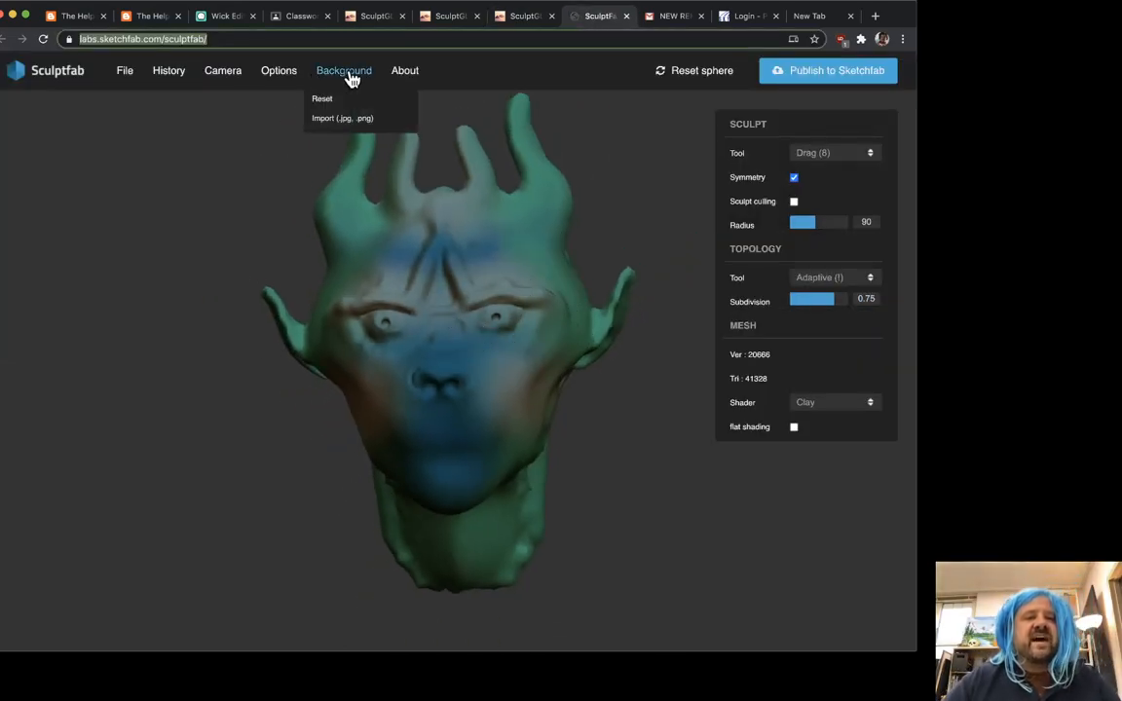
{"action": "left_click", "coordinate": [295, 17]}
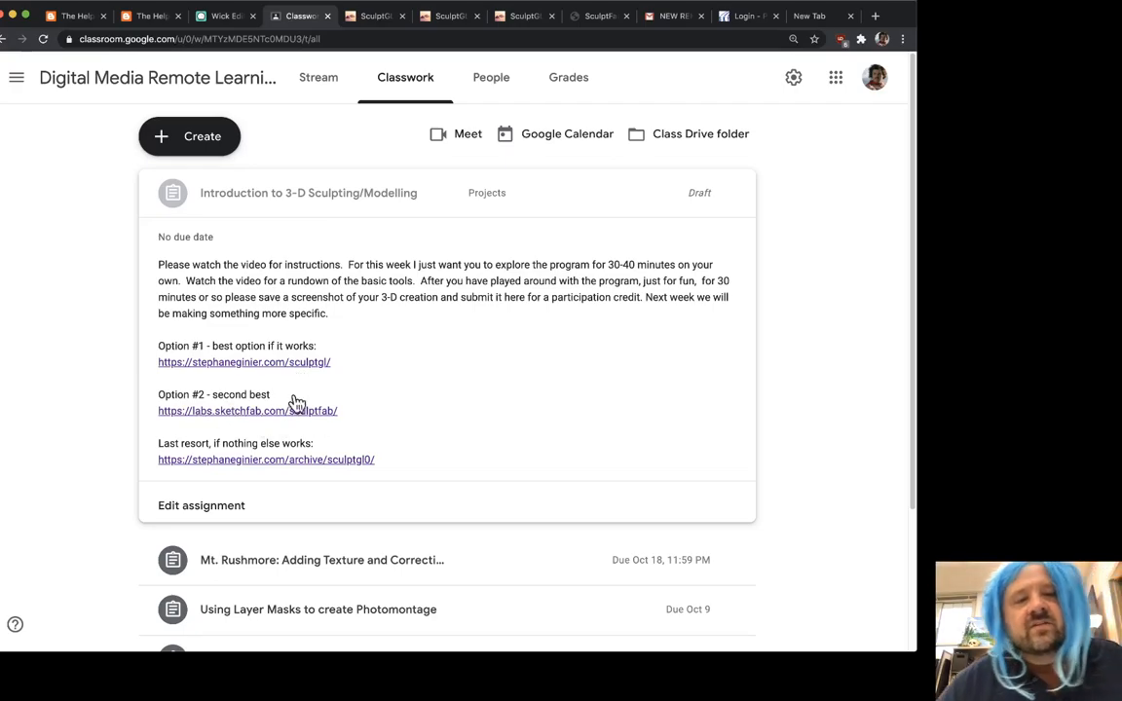
{"action": "left_click", "coordinate": [572, 19]}
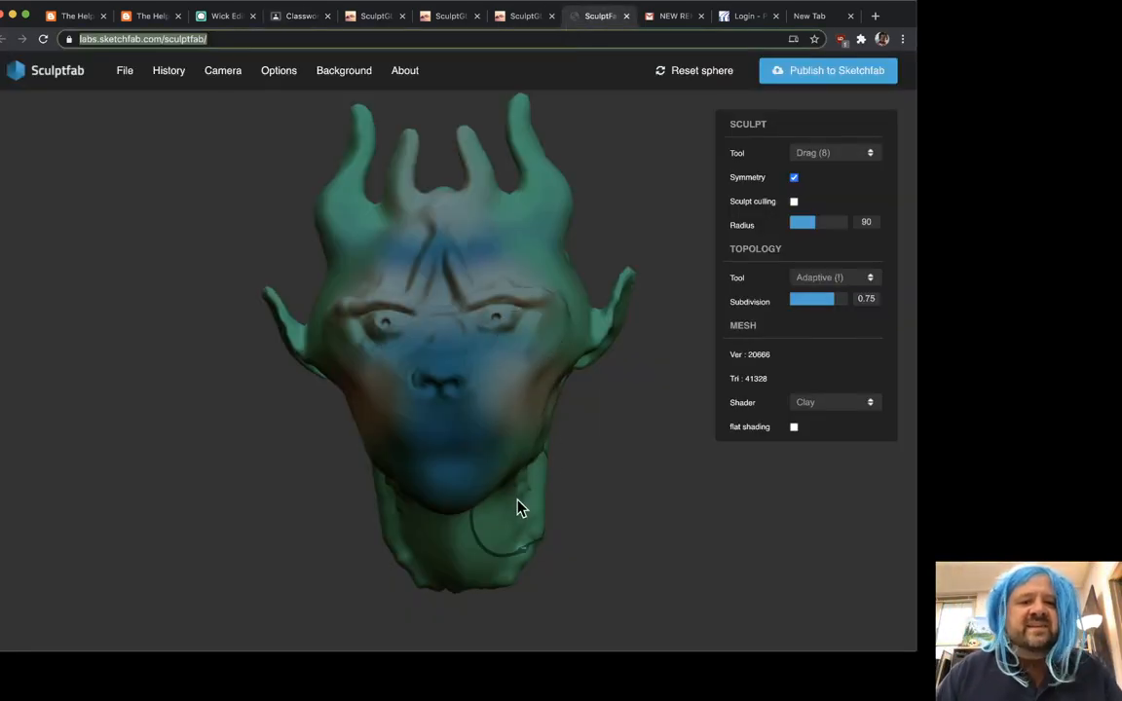
Review Sculptfab's list of sculpt tools and examine the painted horned head from several angles.
{"action": "left_click_drag", "start_coordinate": [653, 433], "coordinate": [593, 498]}
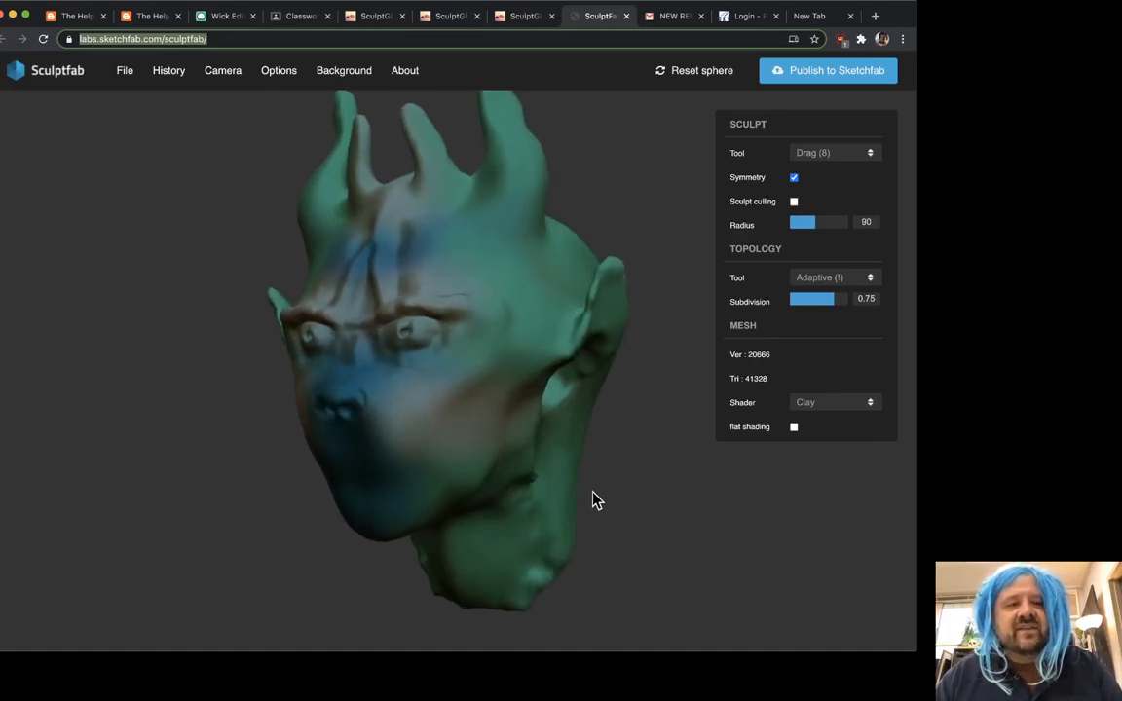
{"action": "left_click", "coordinate": [843, 154]}
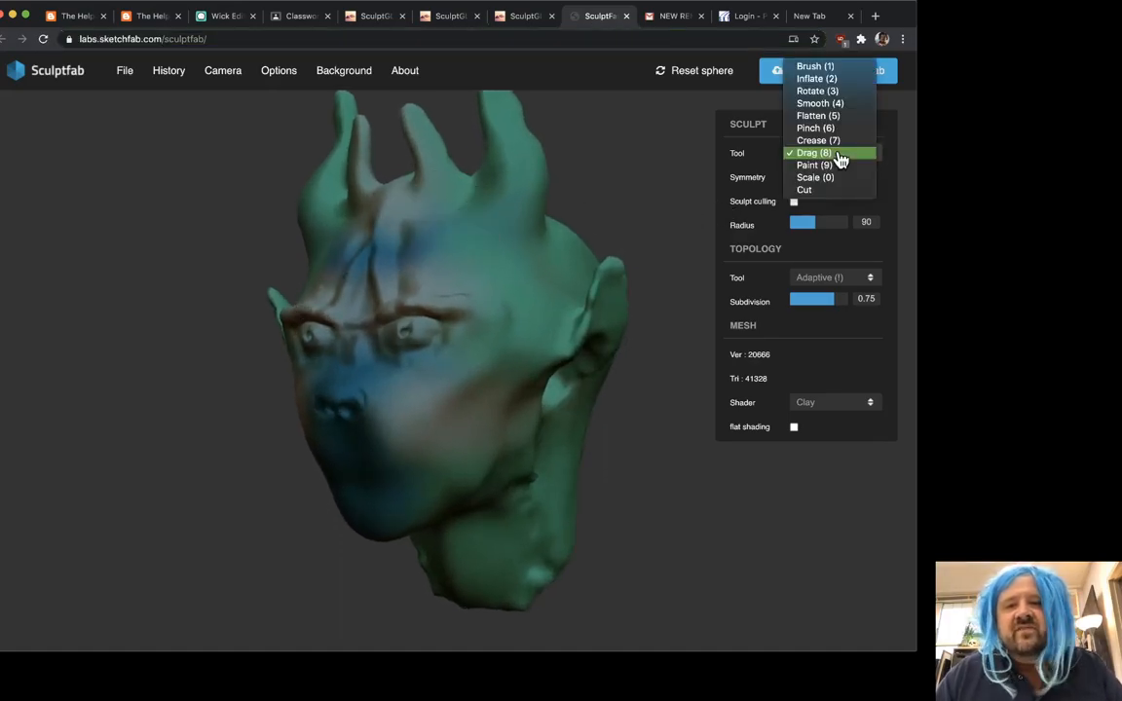
{"action": "left_click", "coordinate": [682, 581]}
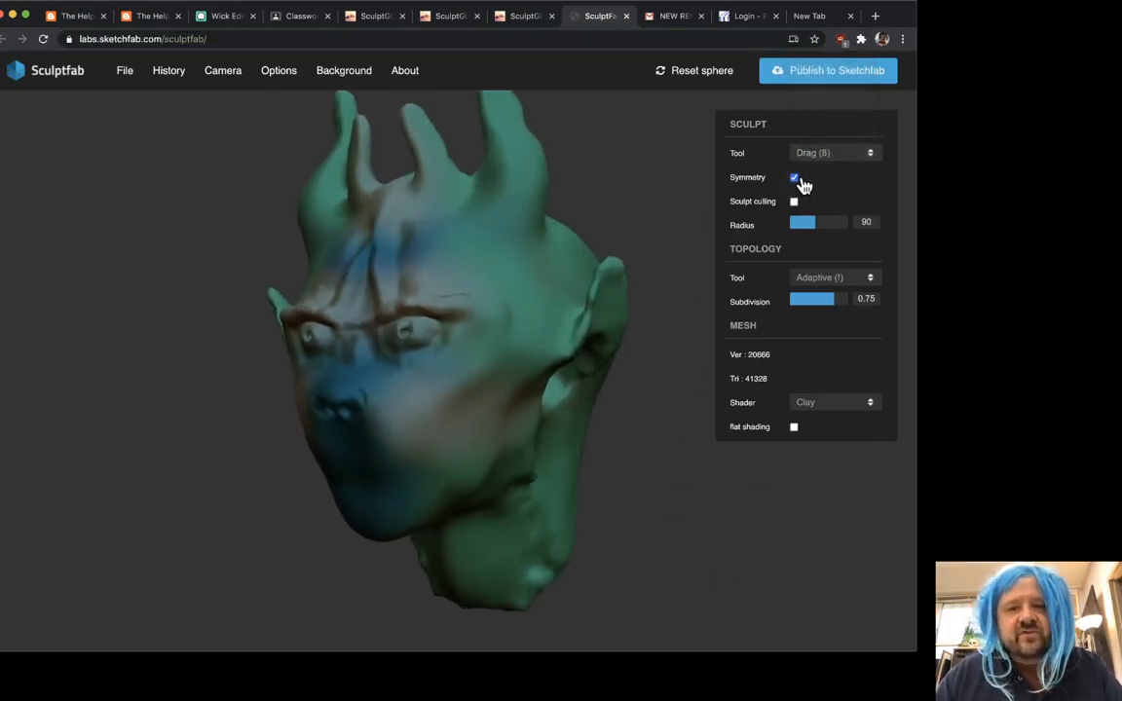
{"action": "mouse_move", "coordinate": [274, 534]}
{"action": "left_mouse_down"}
{"action": "mouse_move", "coordinate": [288, 466]}
{"action": "mouse_move", "coordinate": [591, 466]}
{"action": "mouse_move", "coordinate": [482, 456]}
{"action": "left_mouse_up"}
{"action": "left_click_drag", "start_coordinate": [666, 516], "coordinate": [253, 353]}
{"action": "mouse_move", "coordinate": [652, 484]}
{"action": "left_mouse_down"}
{"action": "mouse_move", "coordinate": [469, 468]}
{"action": "mouse_move", "coordinate": [533, 473]}
{"action": "left_mouse_up"}
{"action": "left_click_drag", "start_coordinate": [243, 256], "coordinate": [263, 318]}
Reset the Sculptfab camera and frame the whole horned head from the front.
{"action": "mouse_move", "coordinate": [224, 86]}
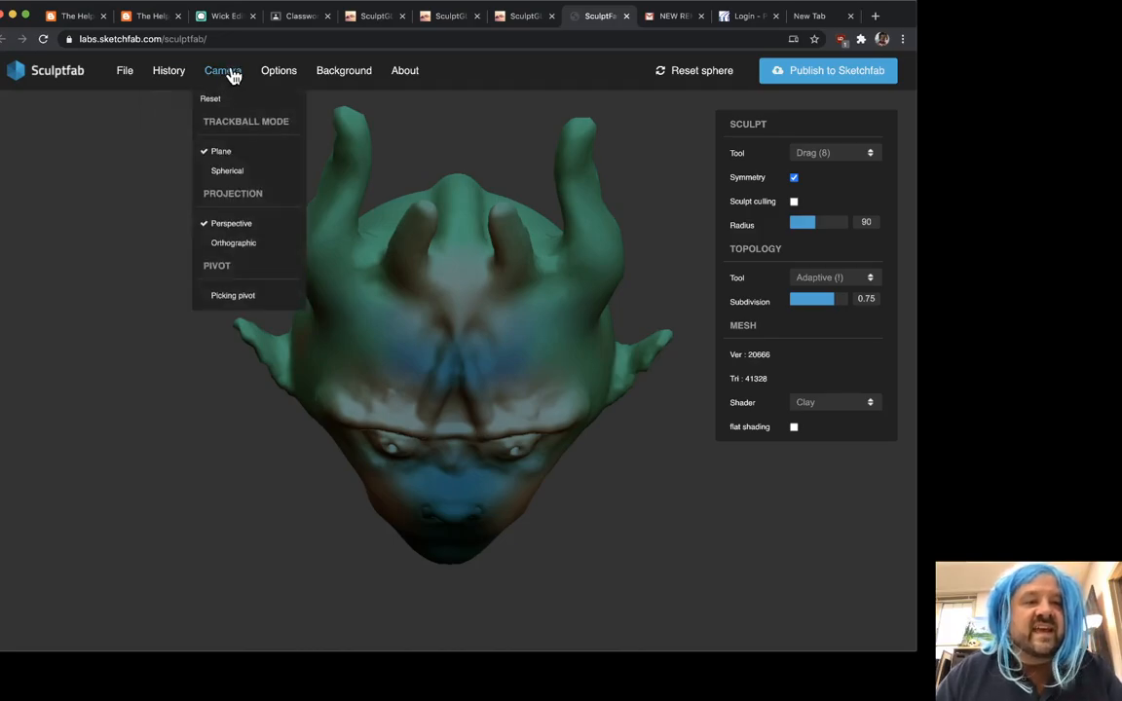
{"action": "left_click", "coordinate": [212, 101]}
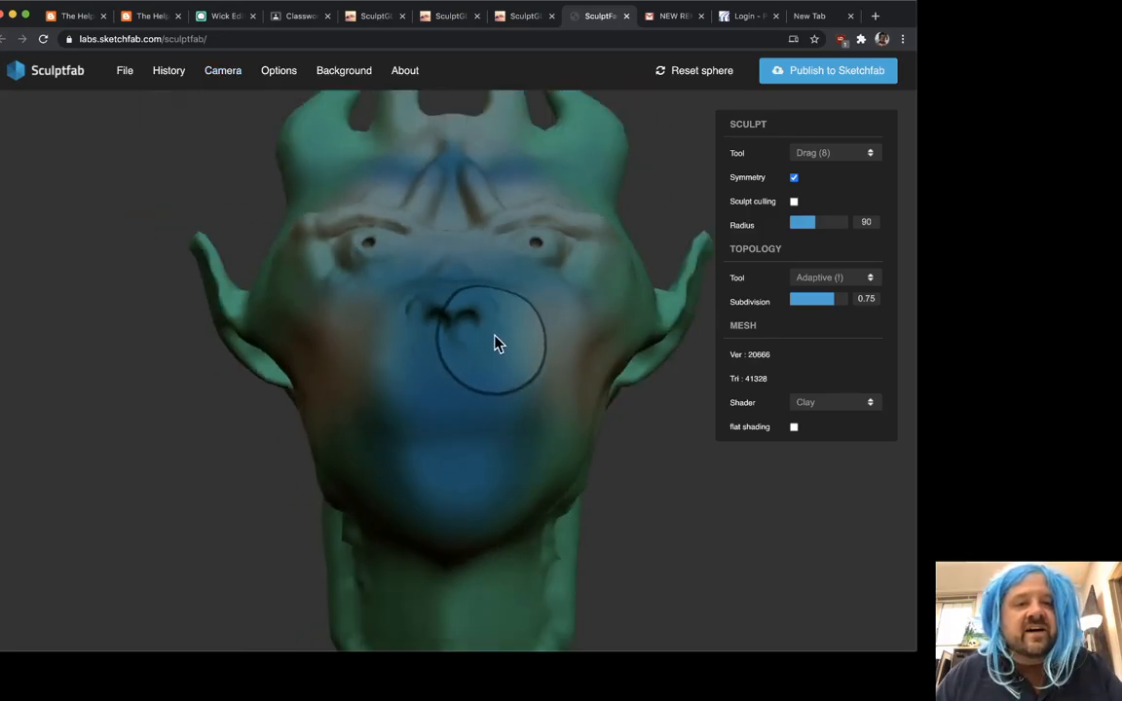
{"action": "scroll", "coordinate": [224, 379], "scroll_direction": "down", "scroll_amount": 2}
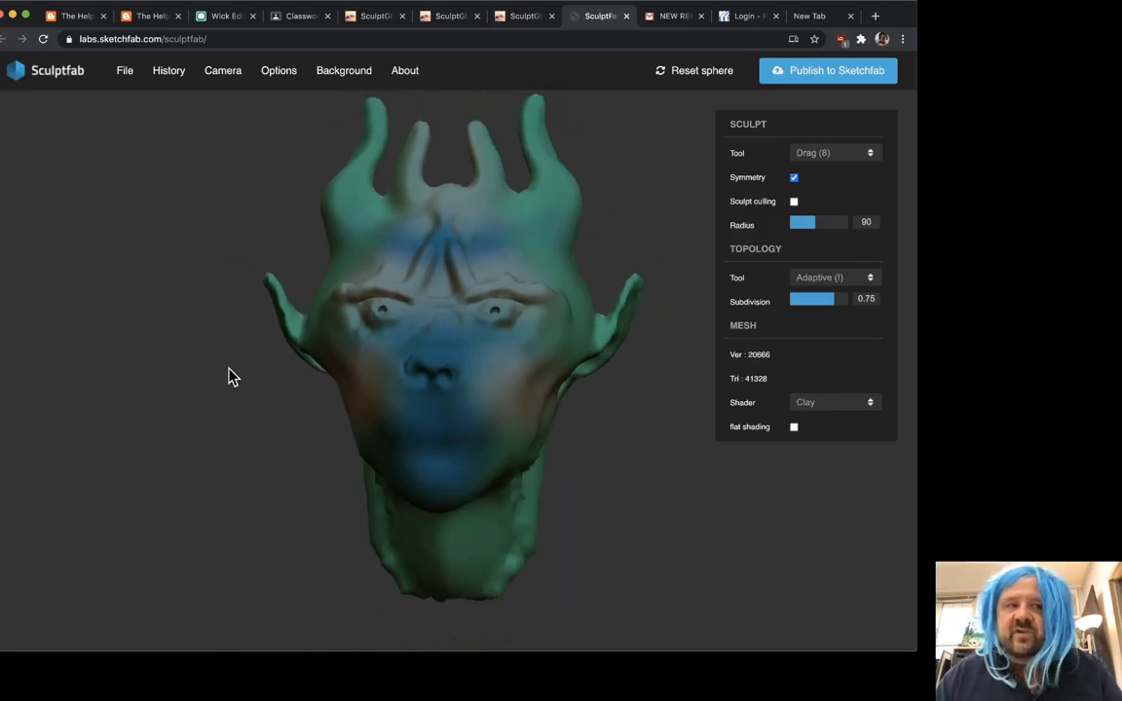
{"action": "scroll", "coordinate": [220, 368], "scroll_direction": "down", "scroll_amount": 2}
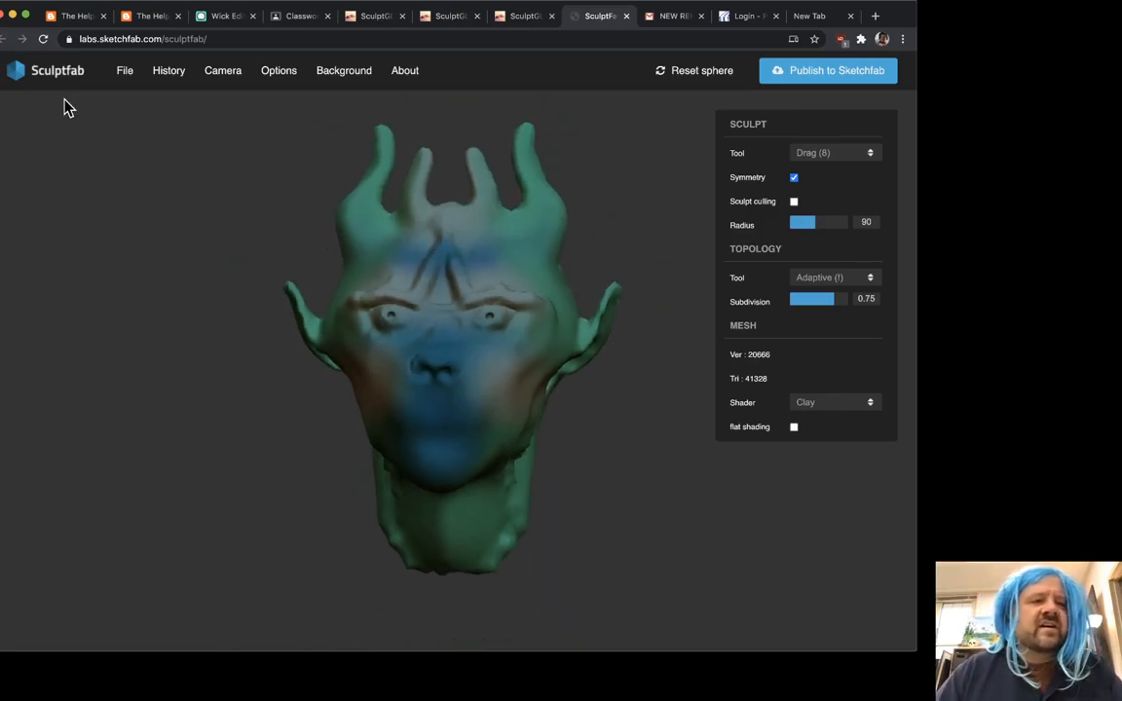
{"action": "mouse_move", "coordinate": [123, 68]}
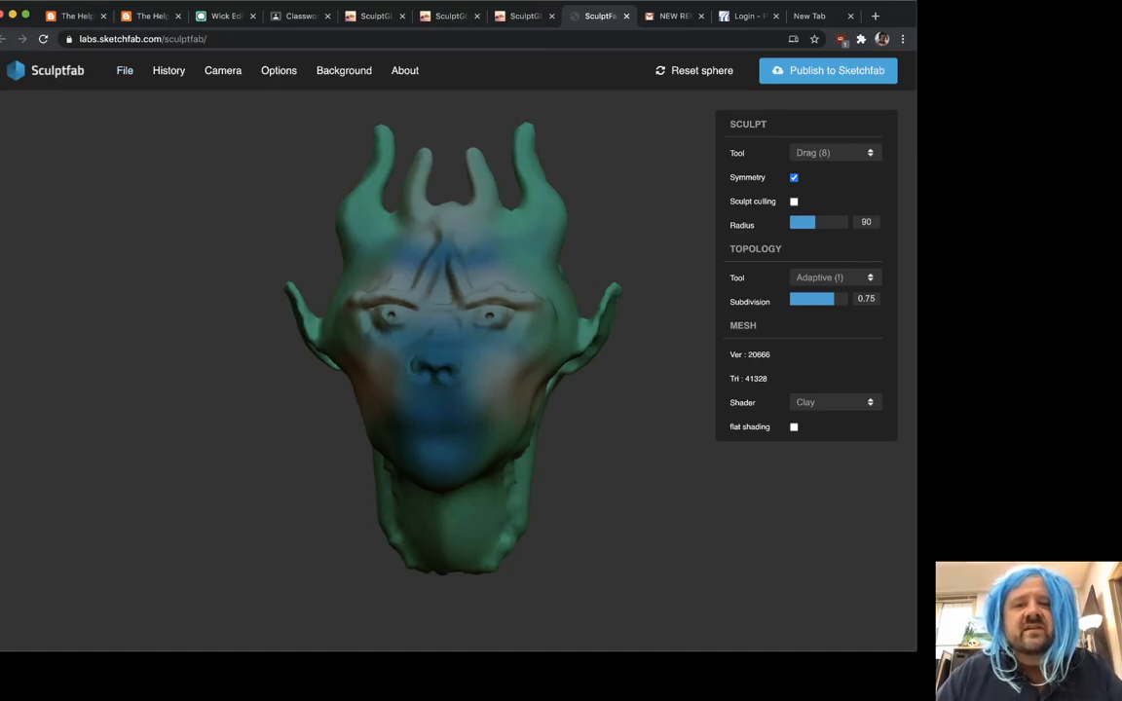
{"action": "key", "text": "super+Tab"}
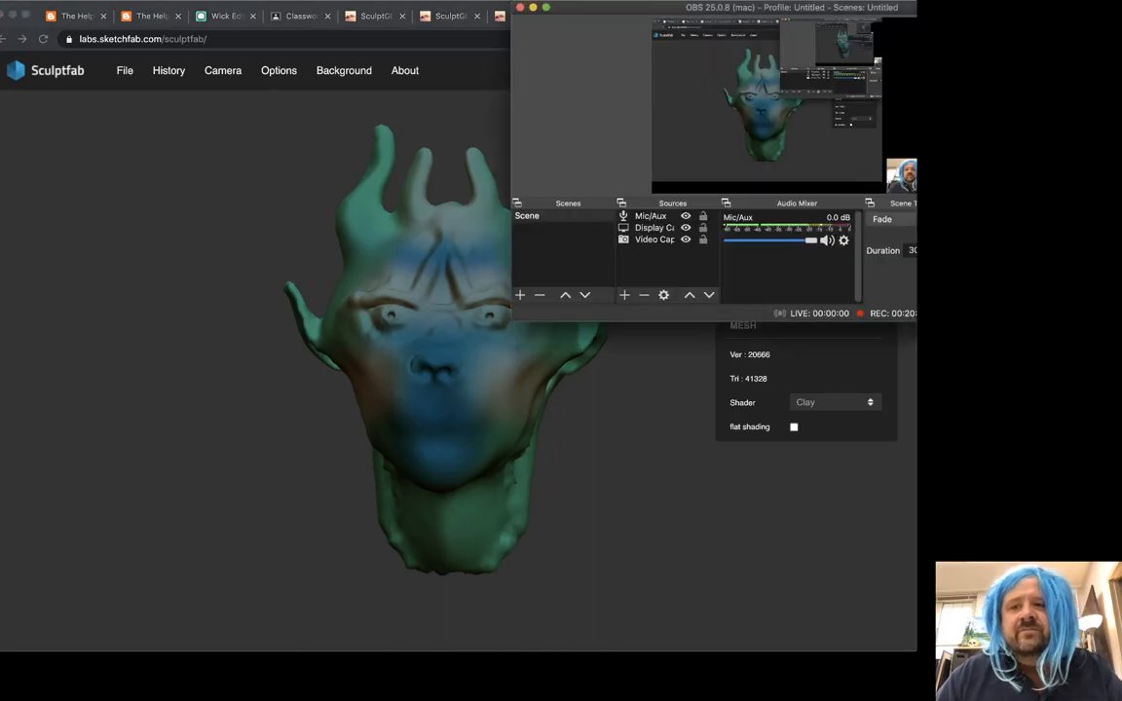